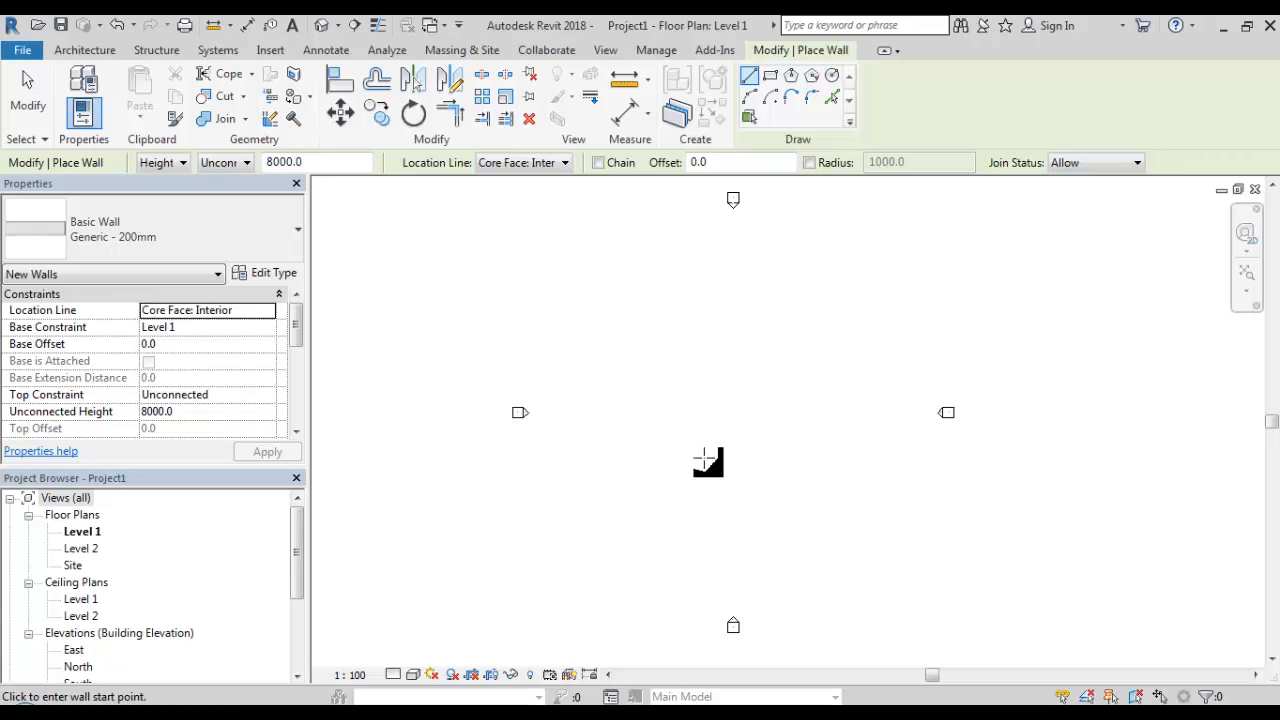
- Draw a straight horizontal Generic - 200mm wall 10000 mm long in the middle of the Level 1 floor plan
middle_drag(742, 420, 728, 425)
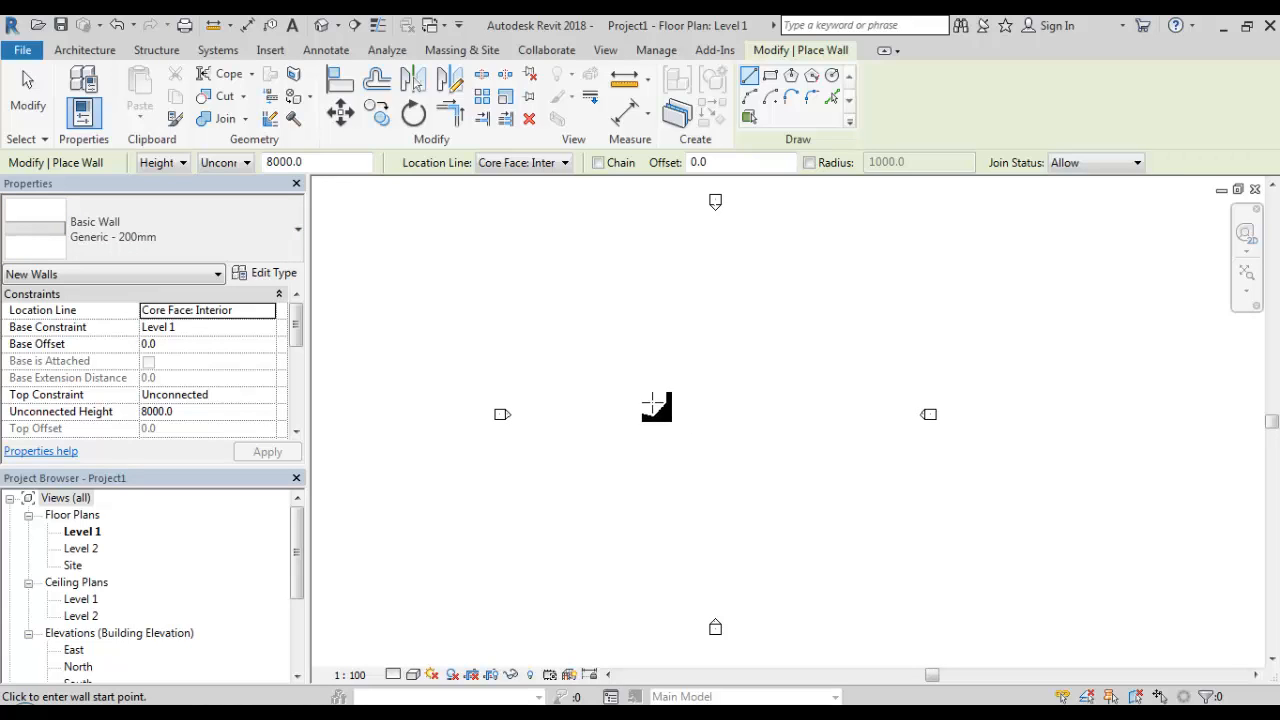
scroll(731, 392, up, 1)
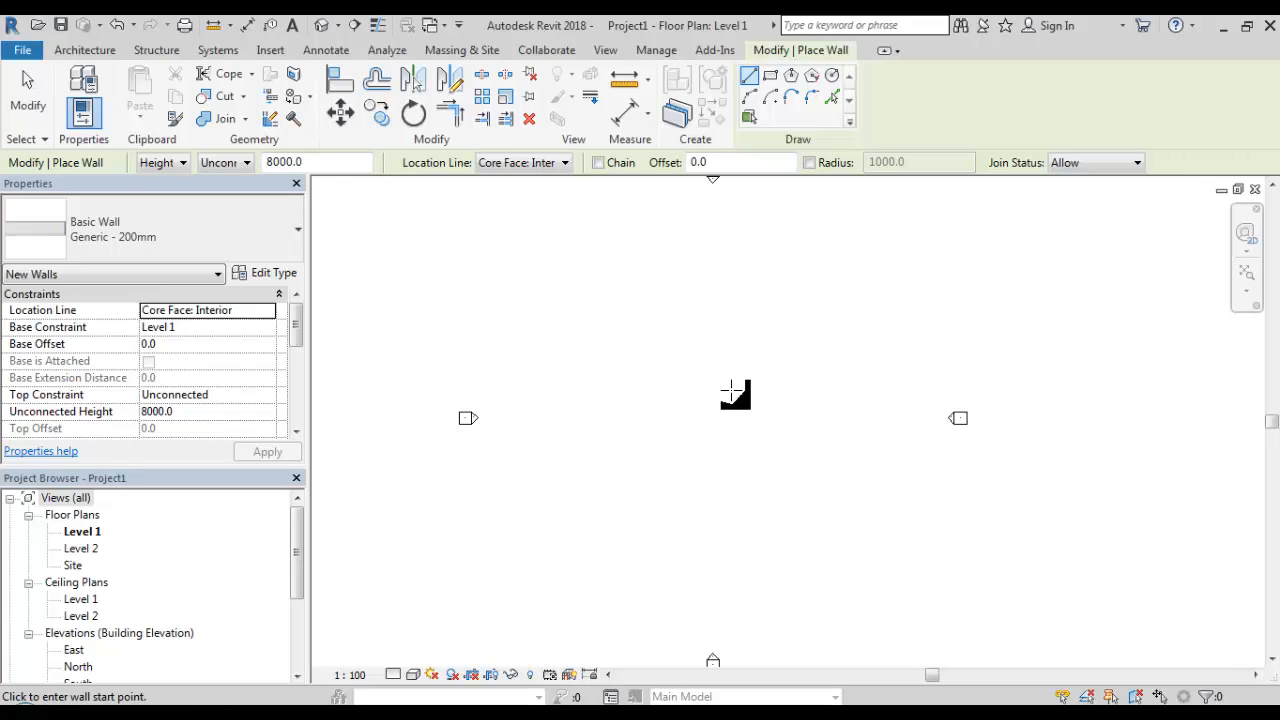
scroll(733, 394, down, 1)
middle_drag(746, 419, 737, 449)
scroll(707, 429, up, 2)
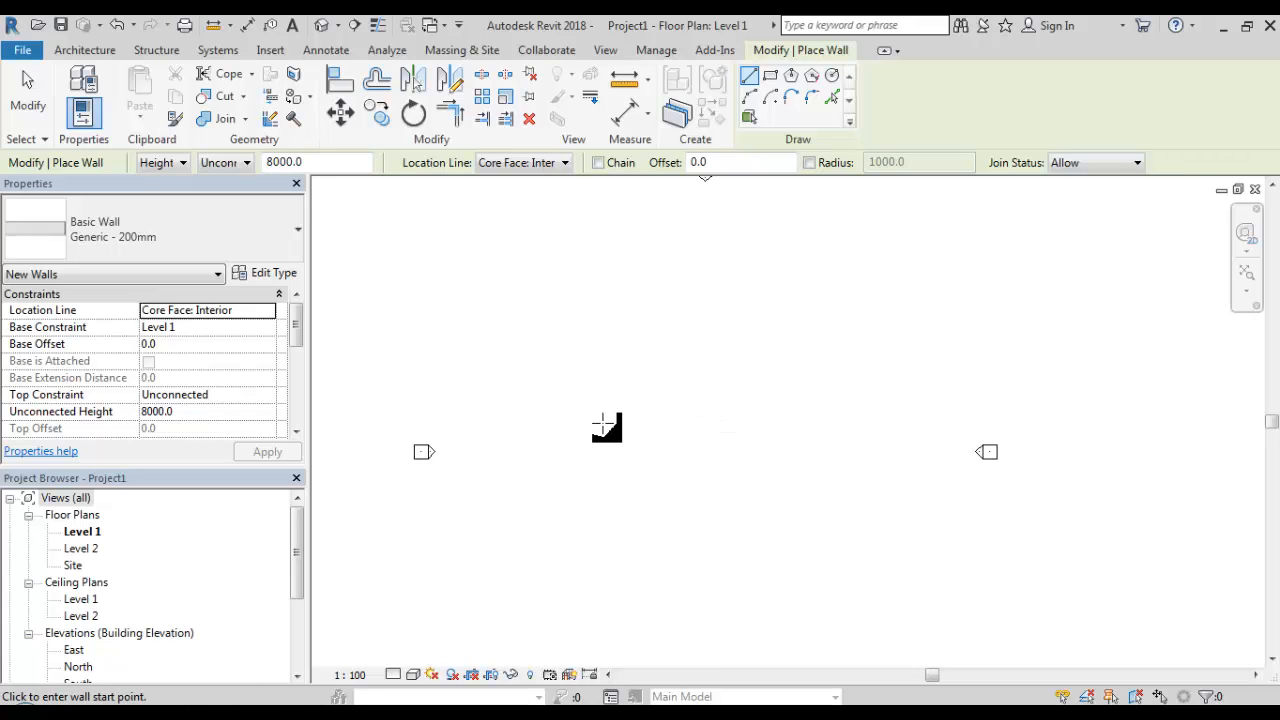
click(604, 425)
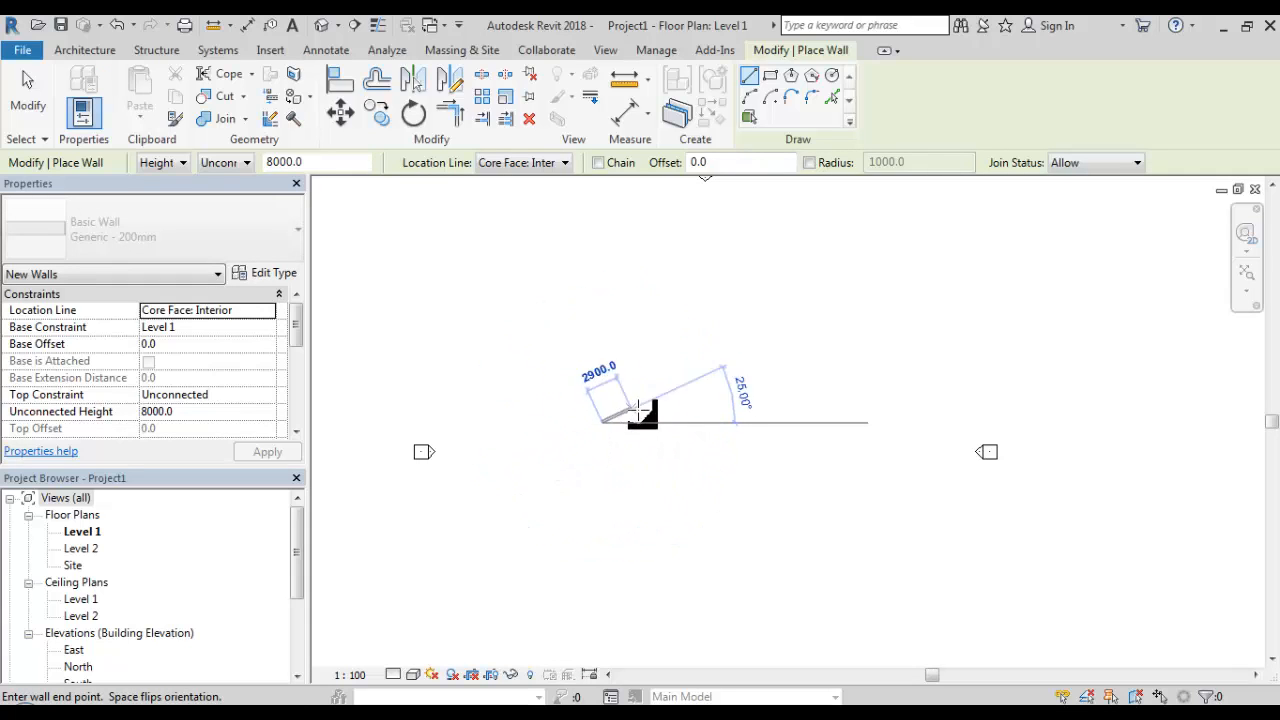
scroll(663, 428, up, 2)
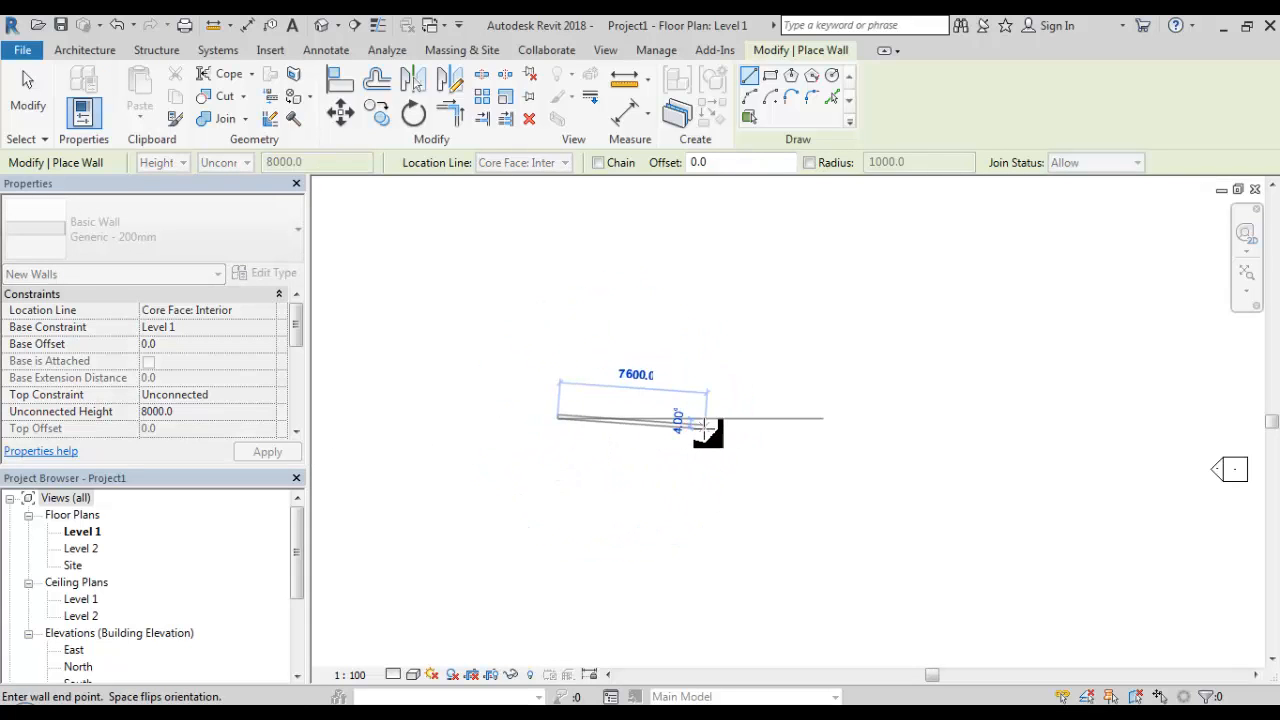
scroll(706, 428, down, 2)
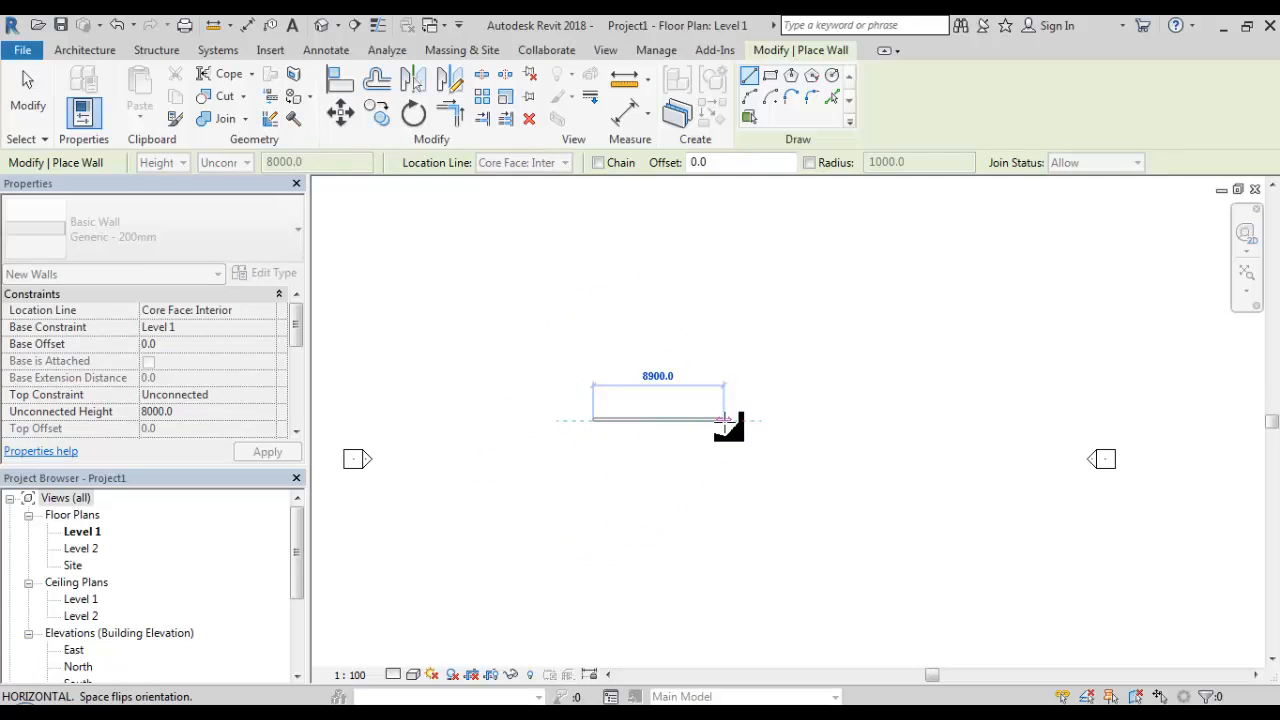
text(10000)
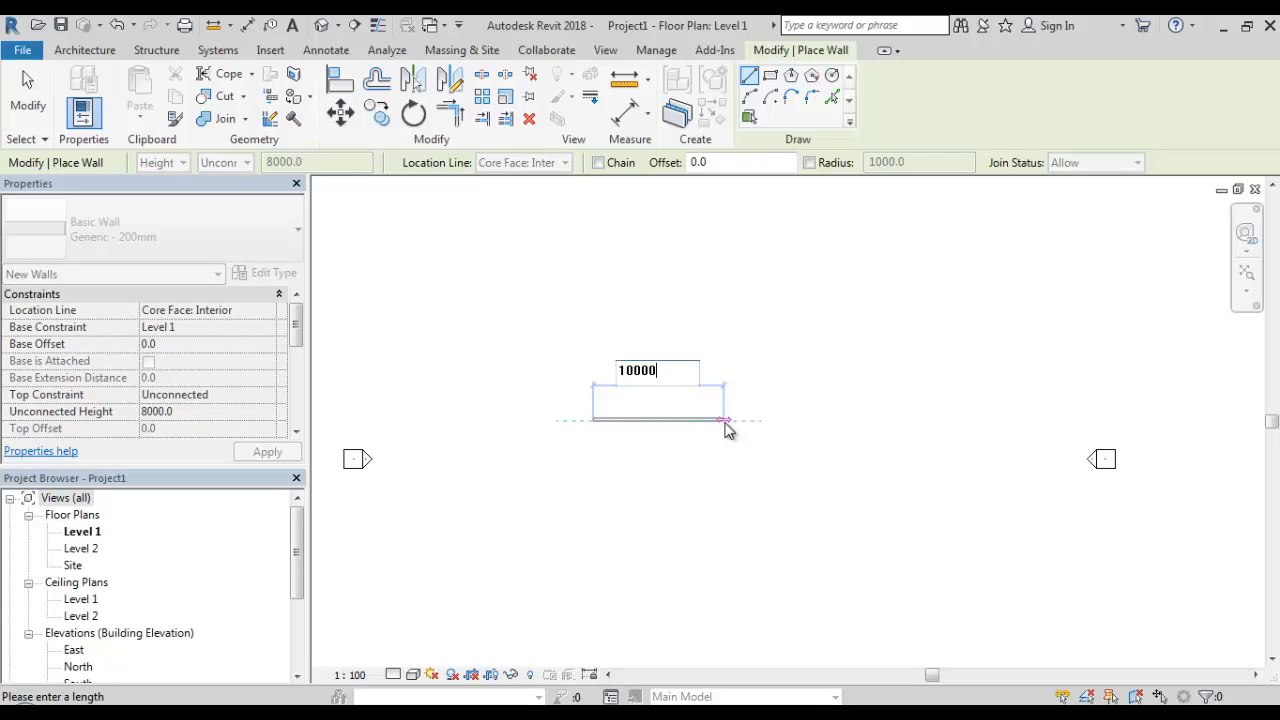
key(Return)
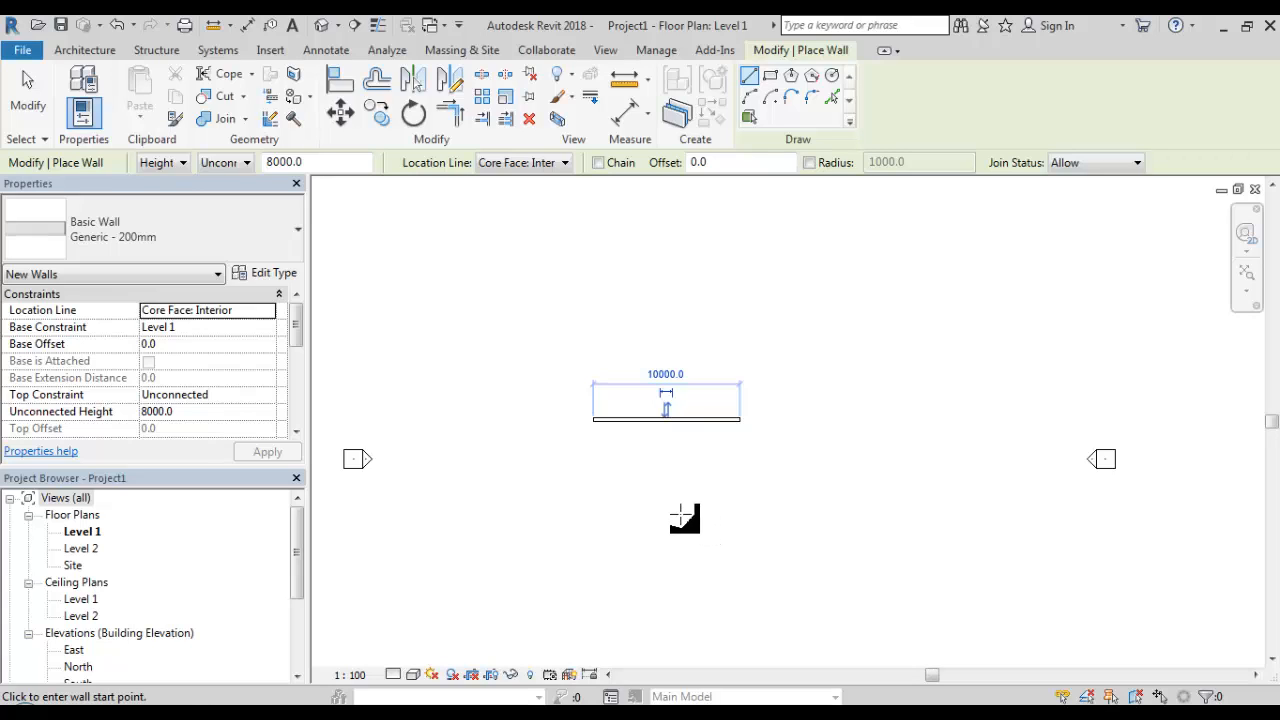
scroll(628, 420, up, 3)
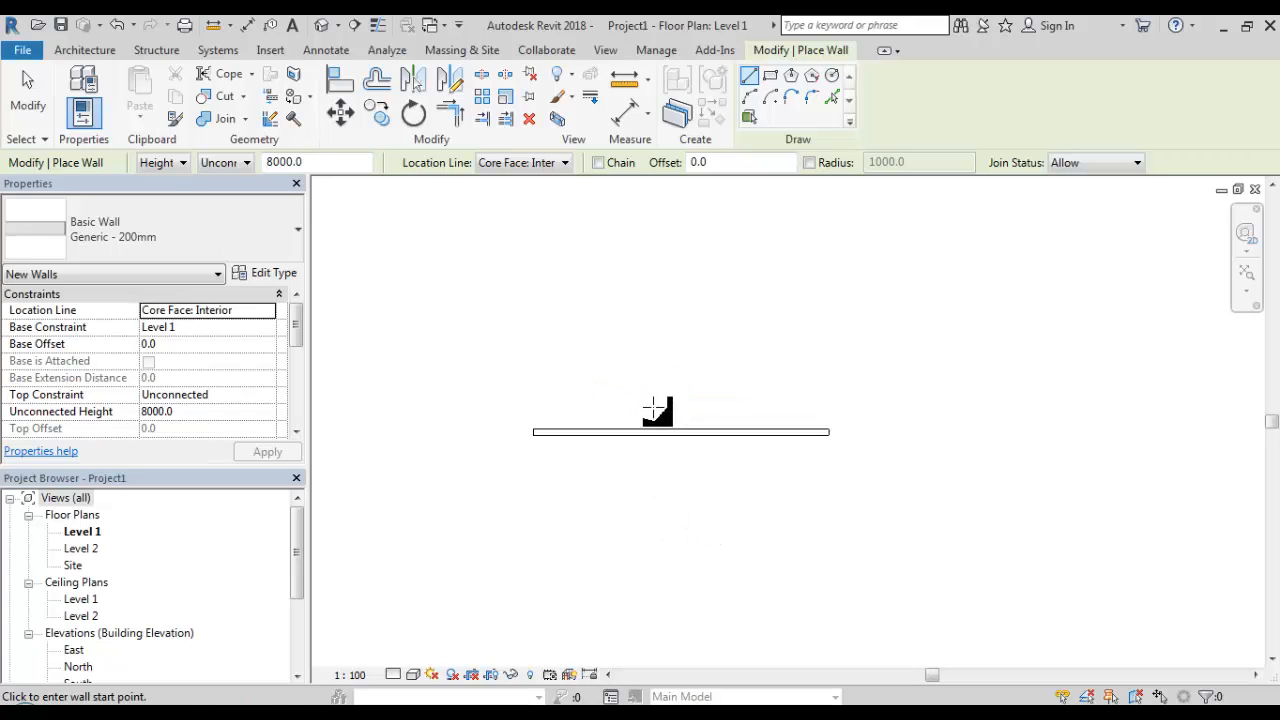
middle_drag(707, 428, 695, 454)
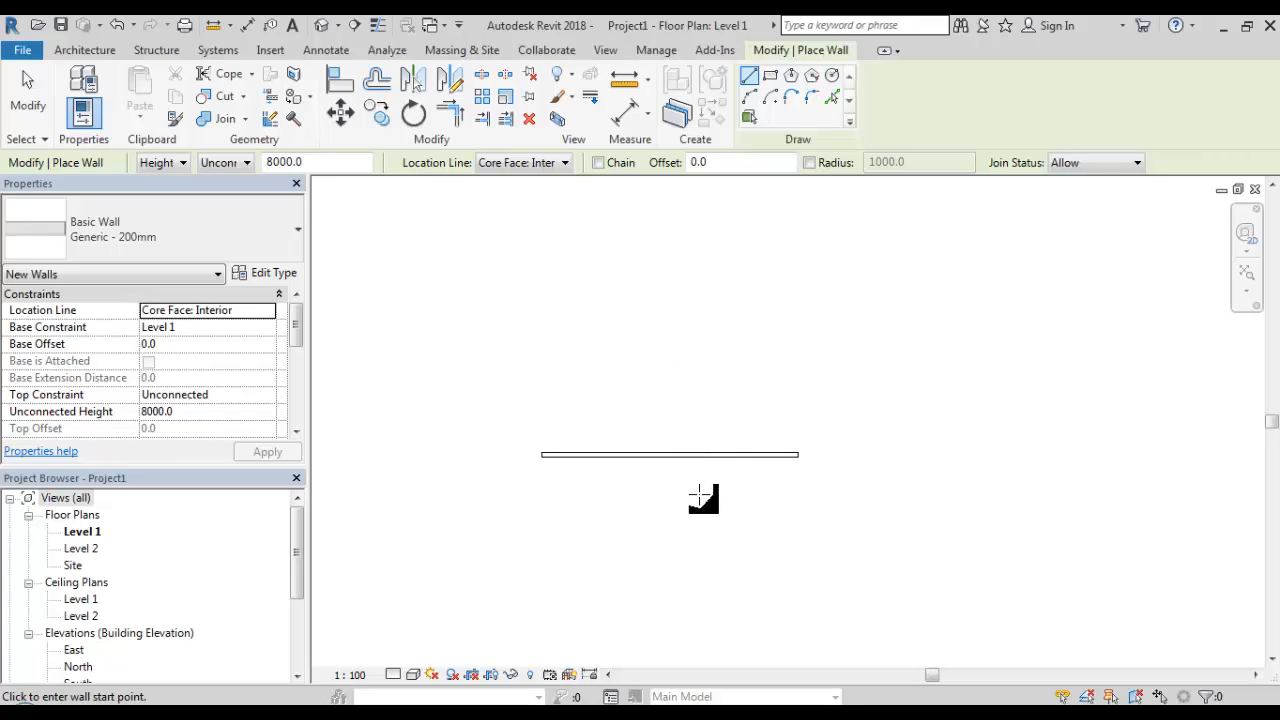
key(Escape)
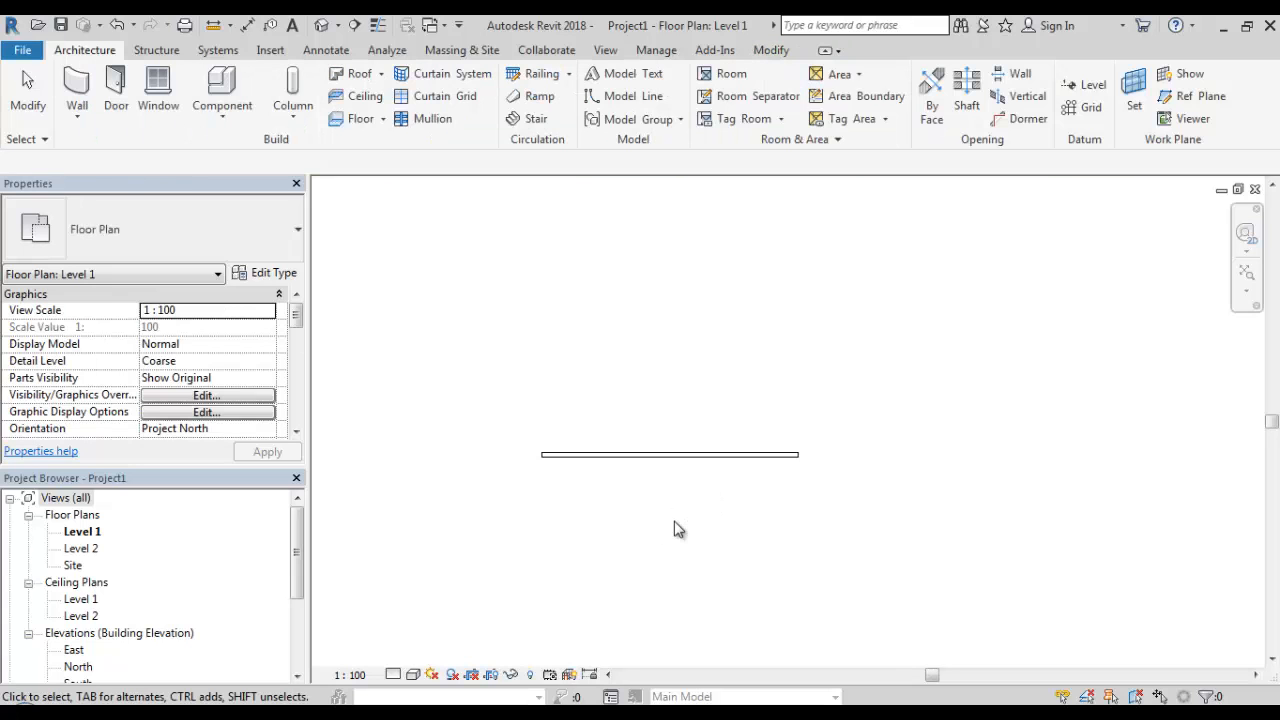
scroll(612, 485, down, 1)
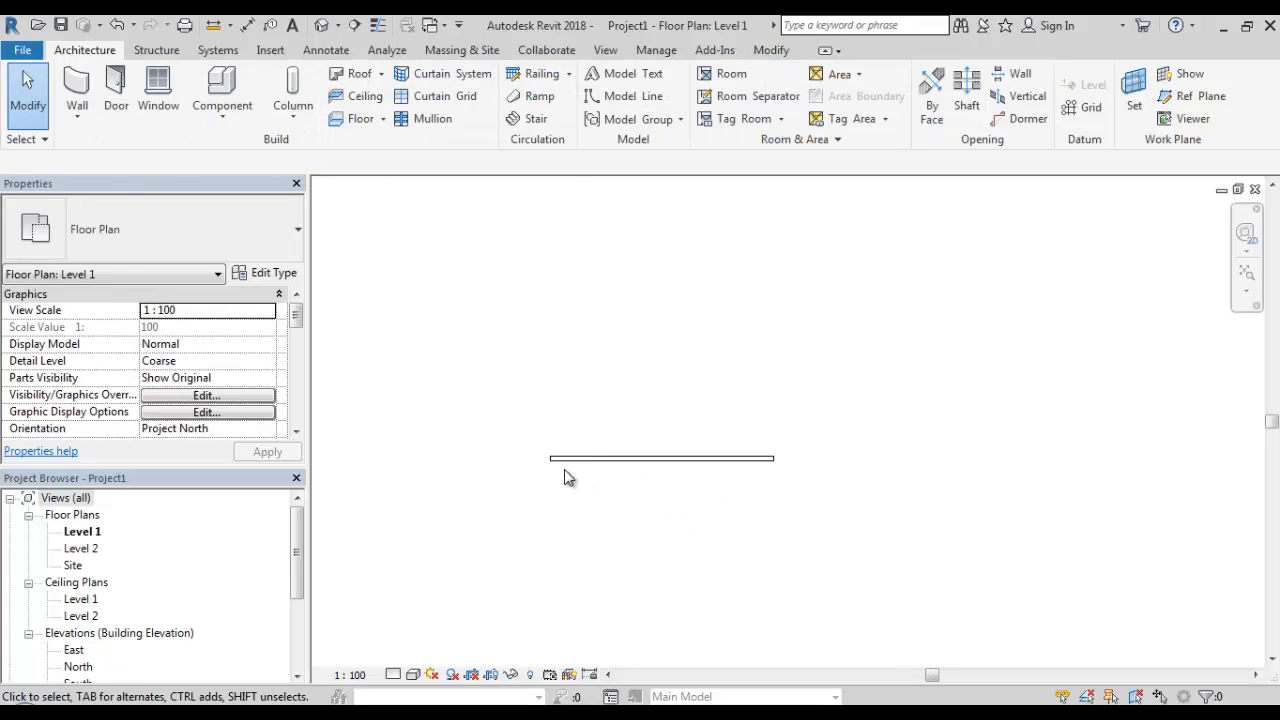
- View the wall in the South elevation and in the default 3D view to examine its height against the levels
drag(297, 549, 297, 622)
double_click(79, 548)
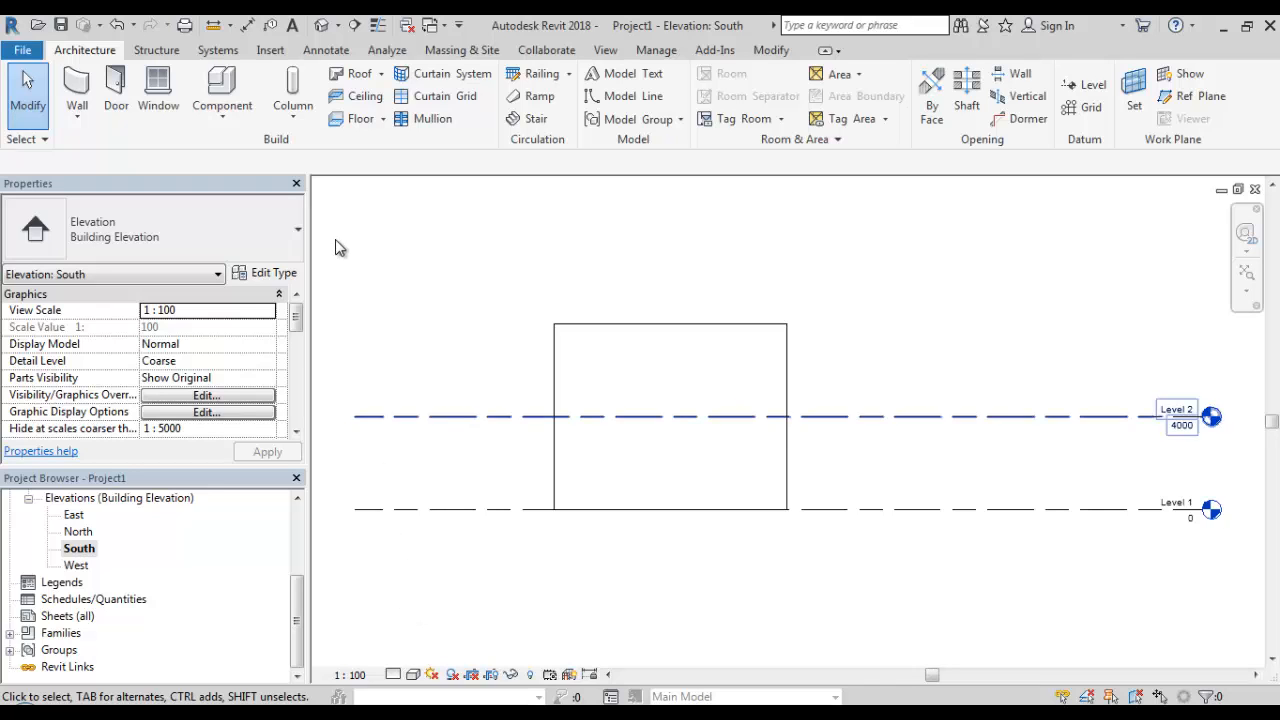
click(321, 27)
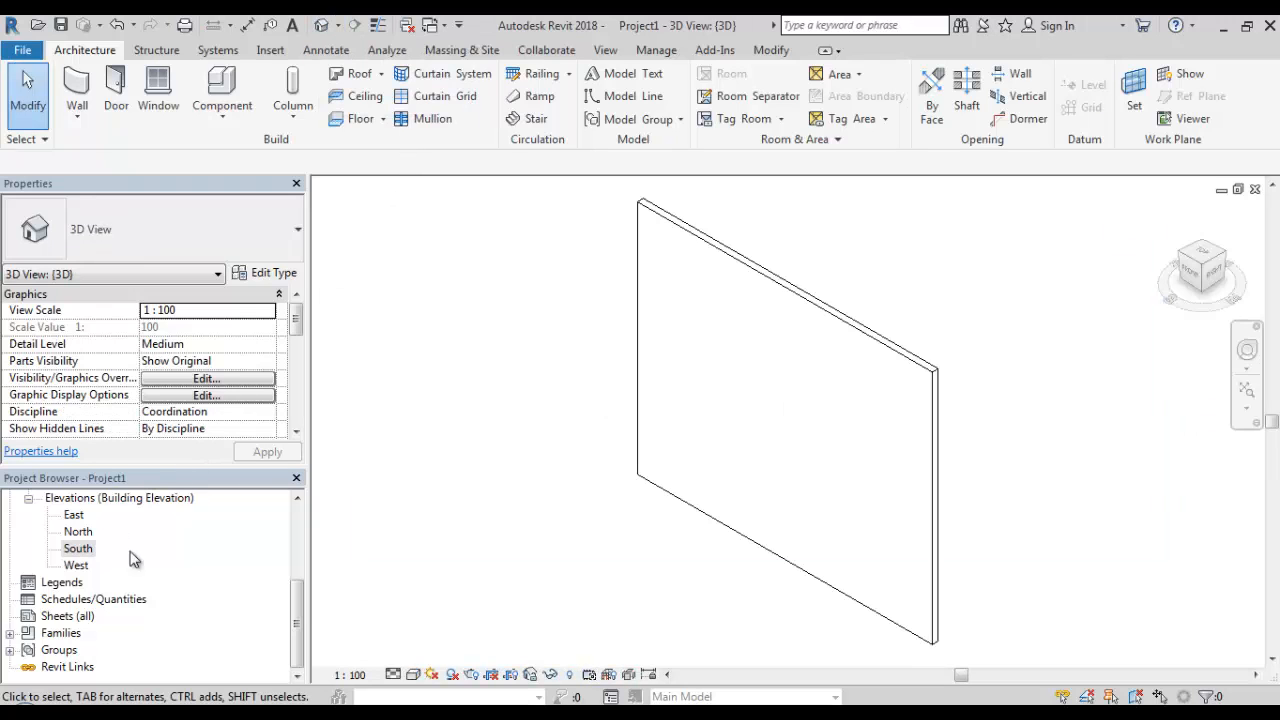
- Return to the Level 1 floor plan and set the wall's top constraint to Up to level: Level 2
drag(303, 617, 280, 529)
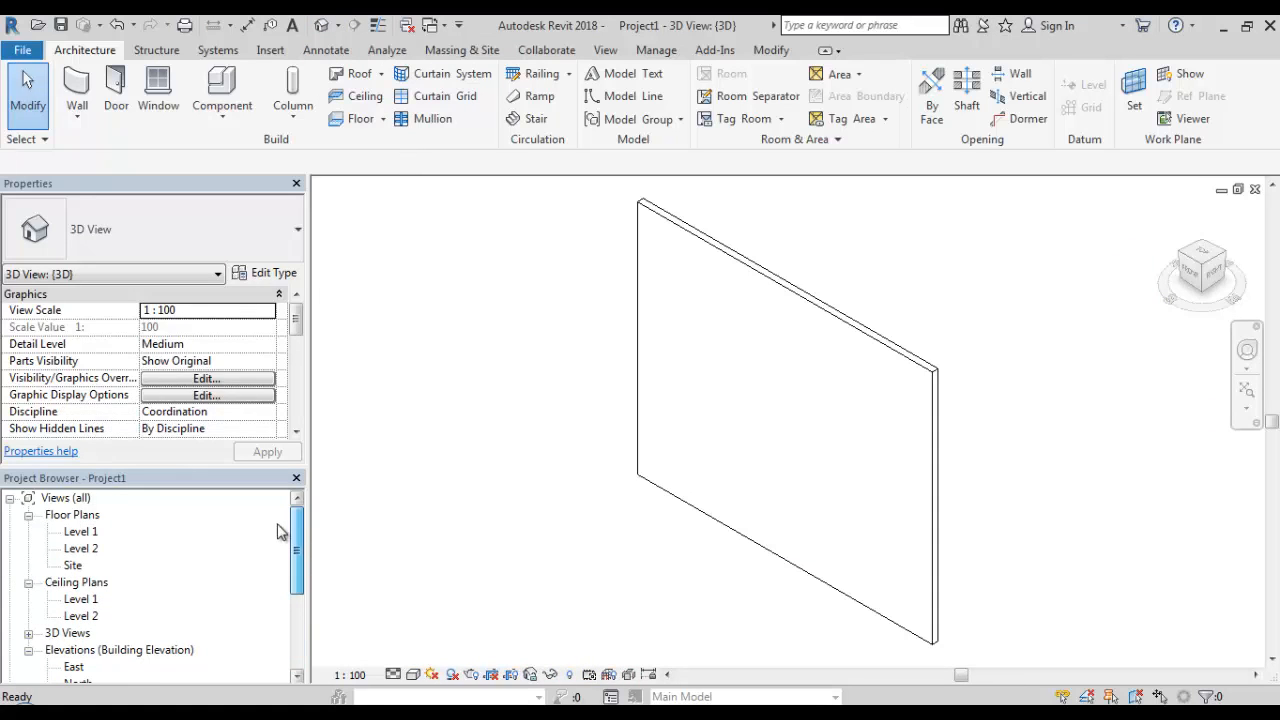
double_click(80, 531)
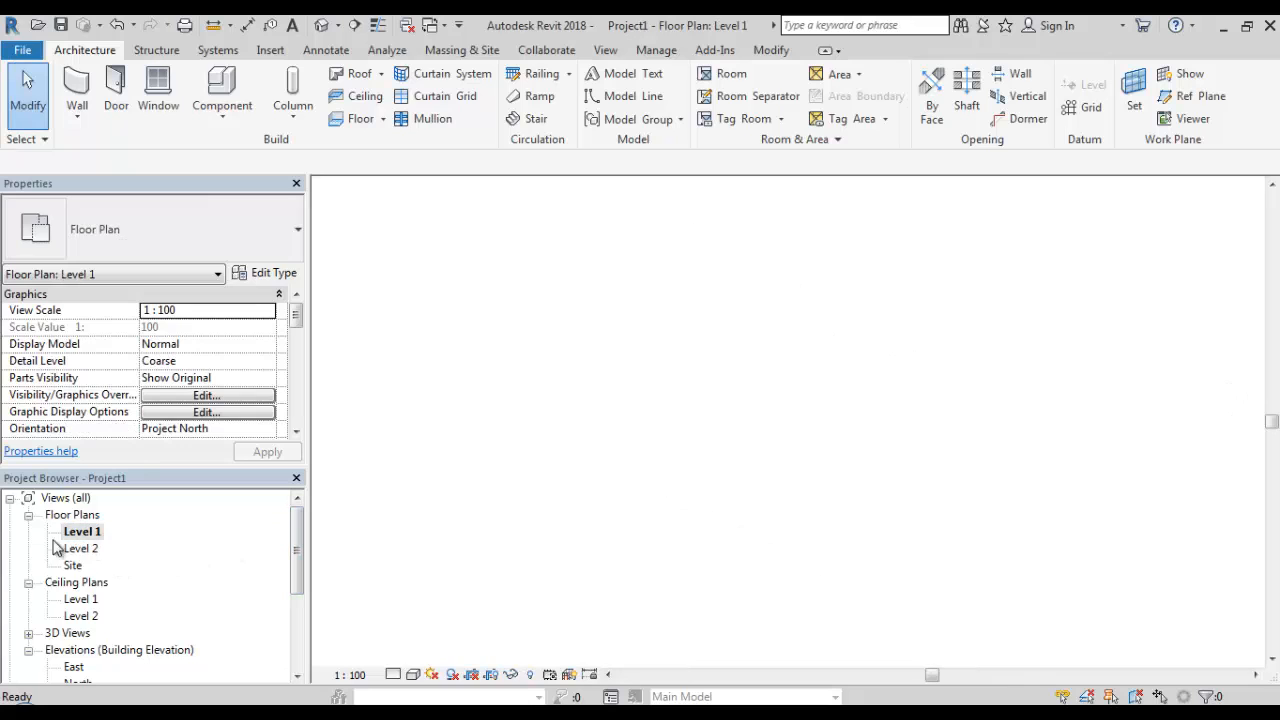
scroll(626, 520, up, 2)
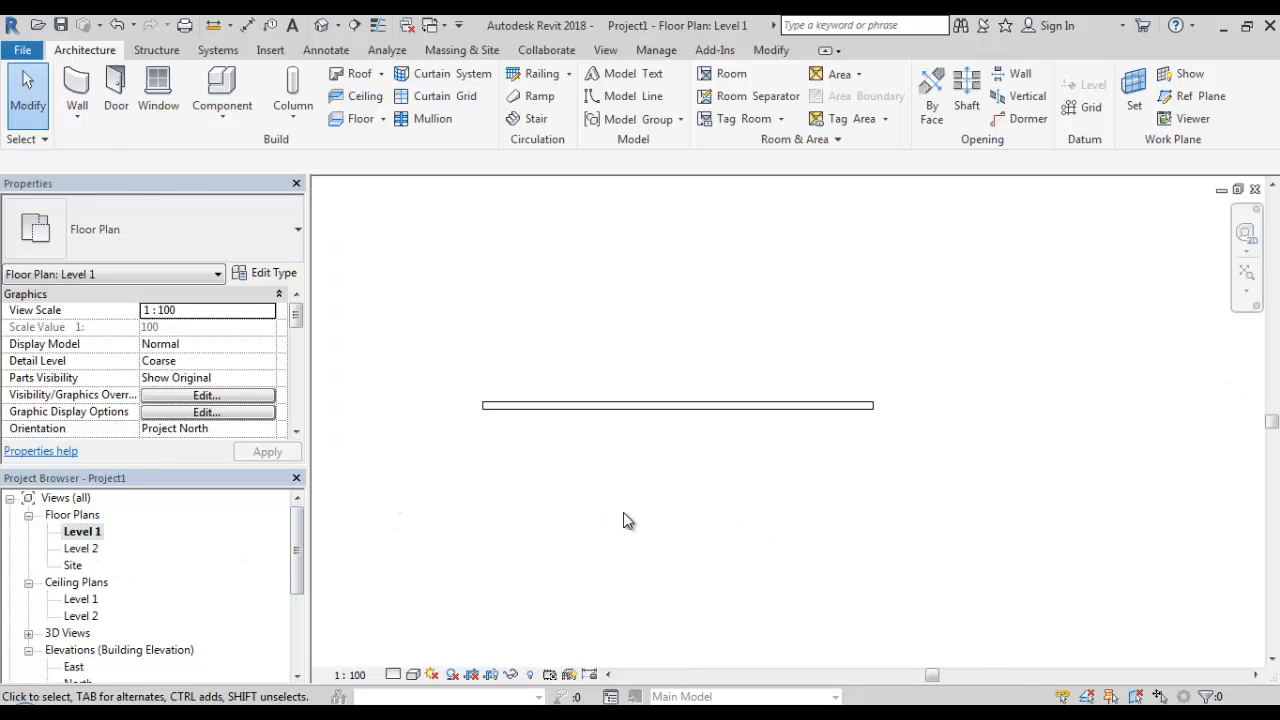
click(583, 405)
click(537, 407)
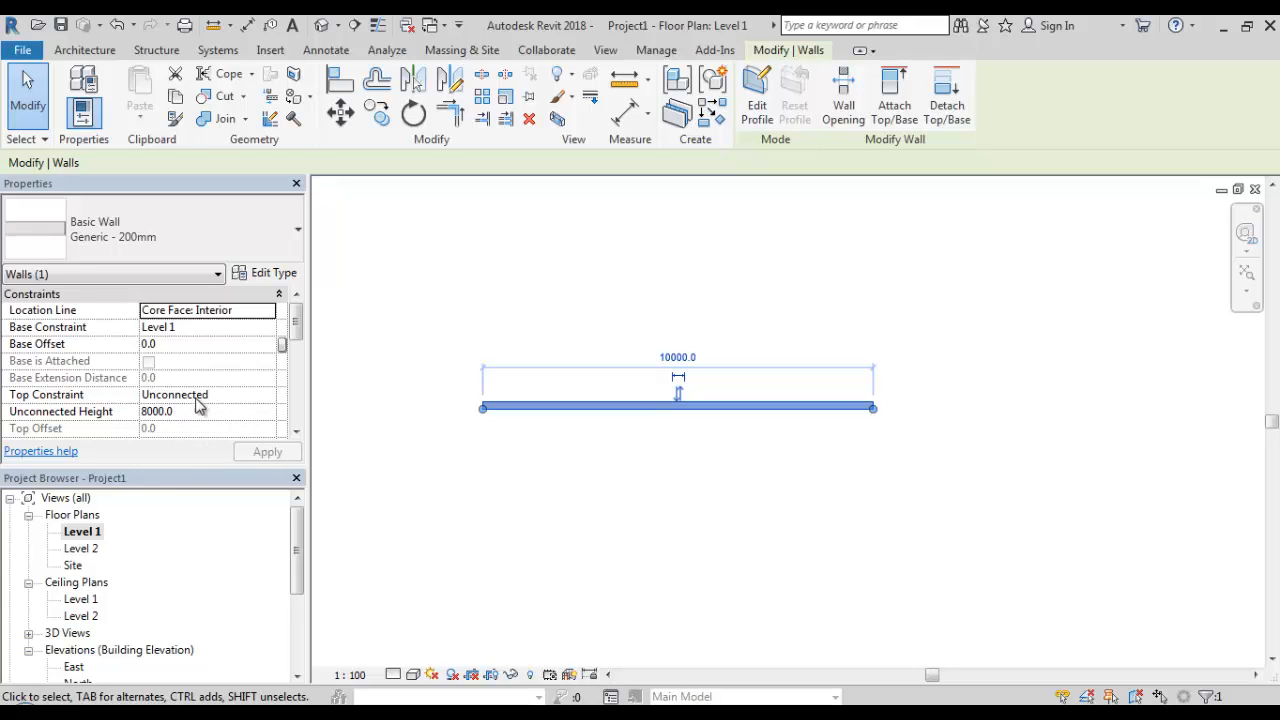
click(271, 397)
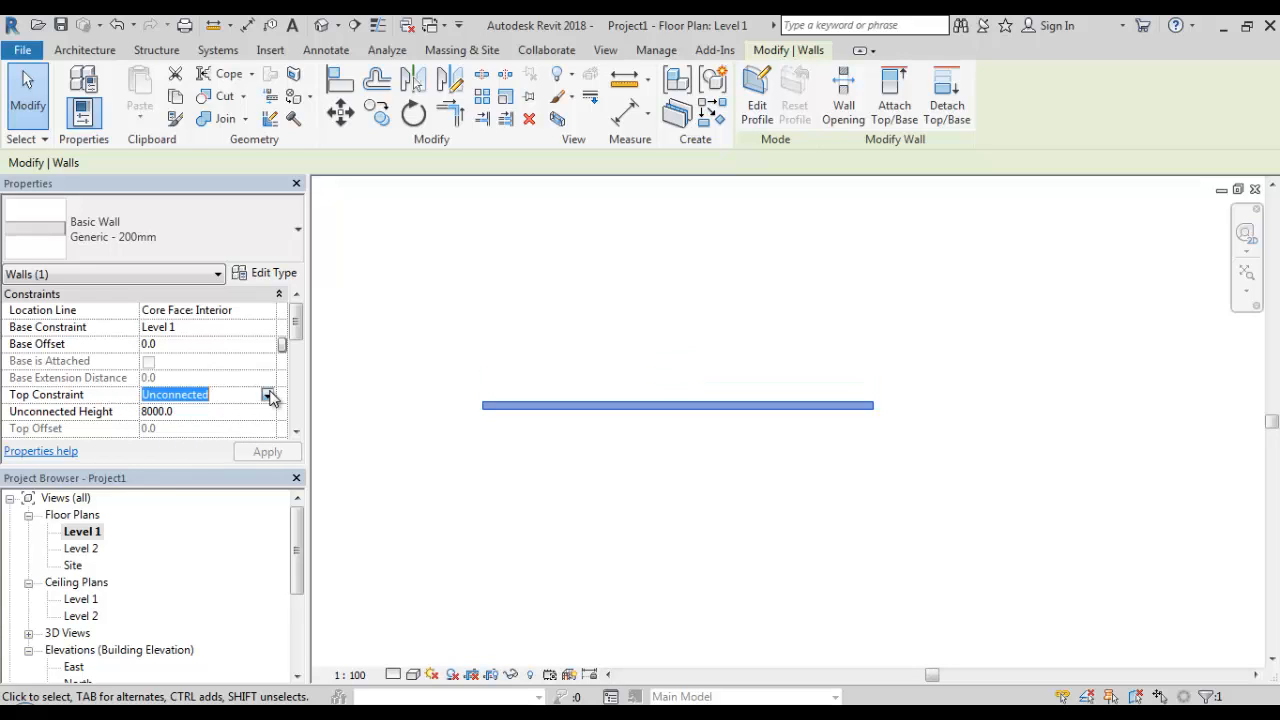
click(267, 395)
click(229, 440)
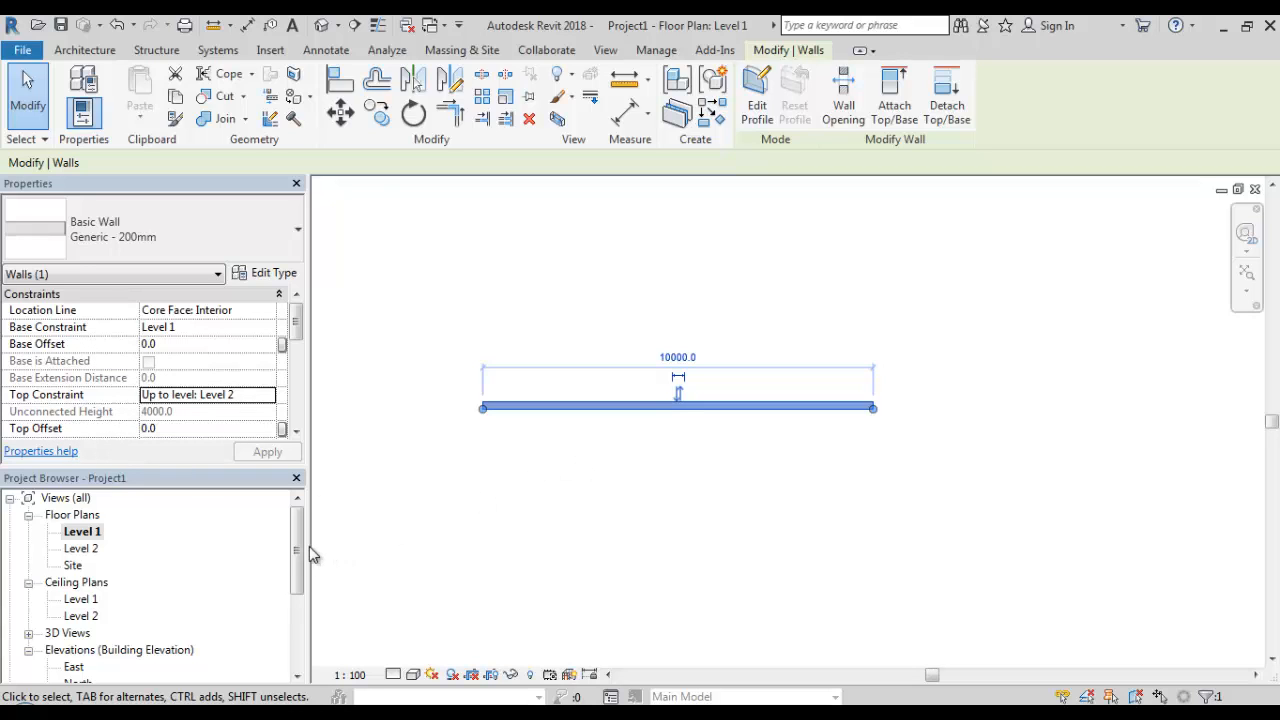
- Open the South elevation and examine the wall's top and base against the Level 1 and Level 2 lines
drag(295, 543, 298, 594)
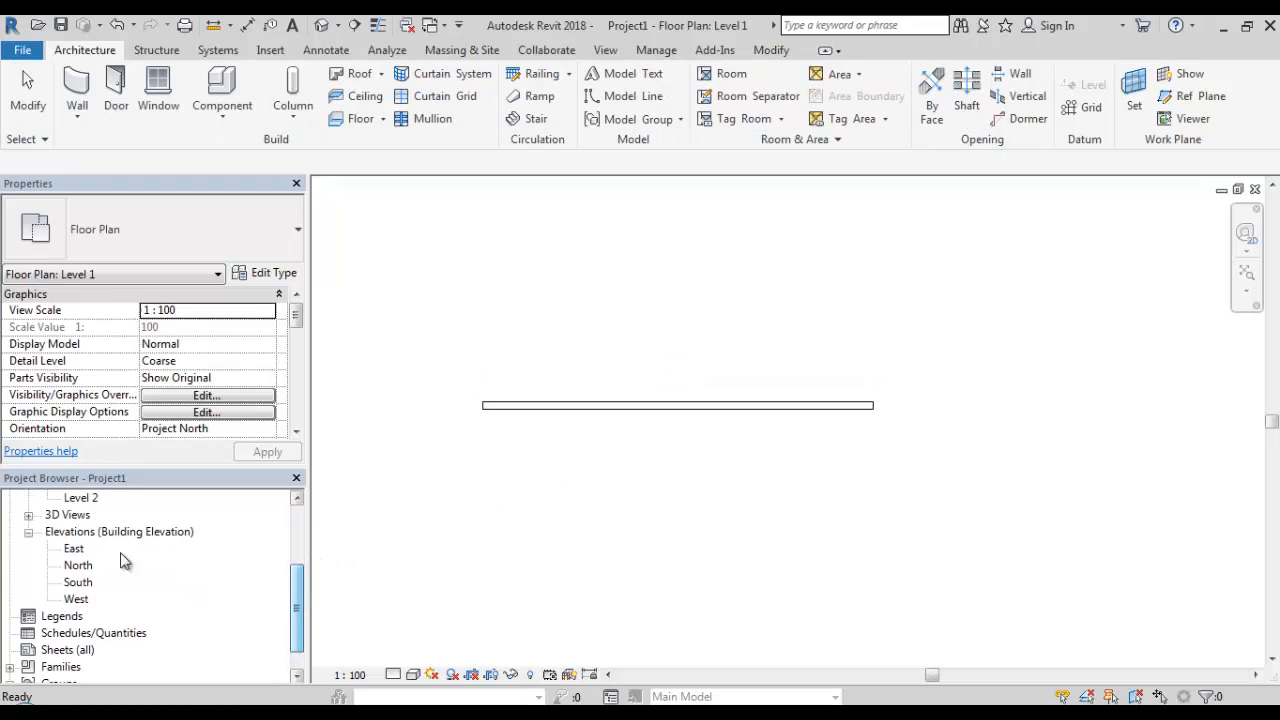
double_click(78, 582)
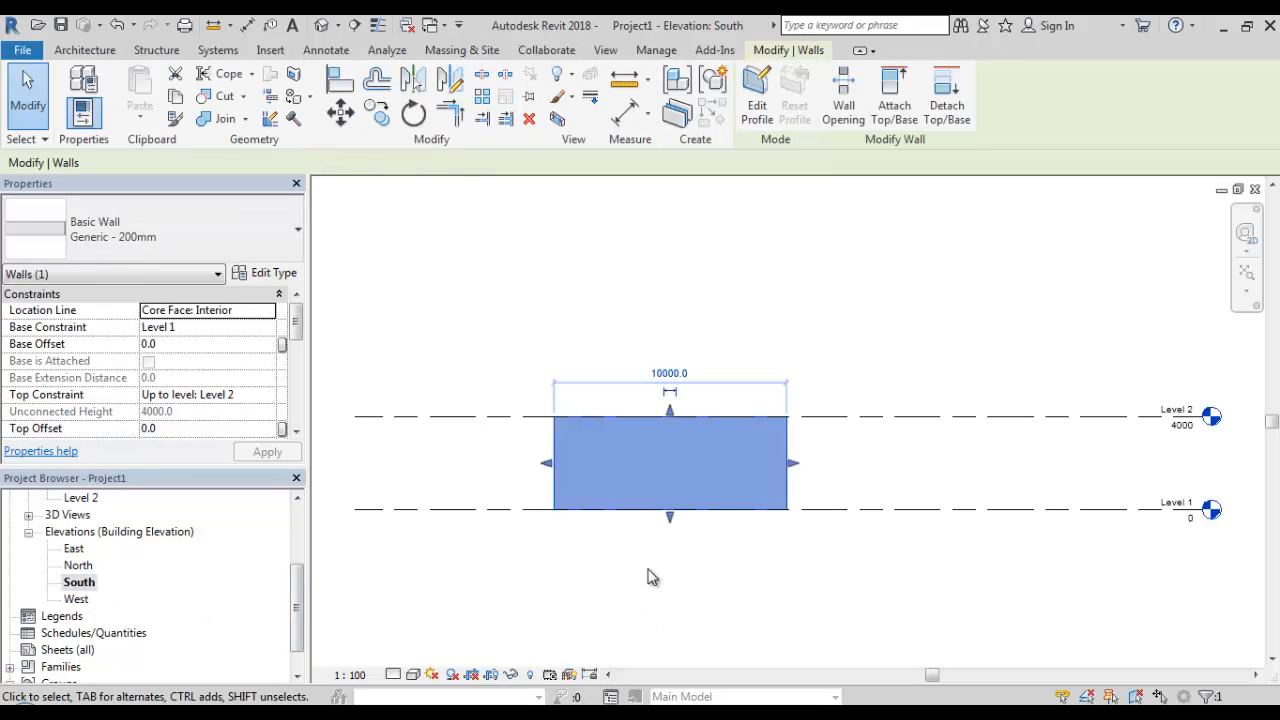
middle_drag(762, 537, 720, 546)
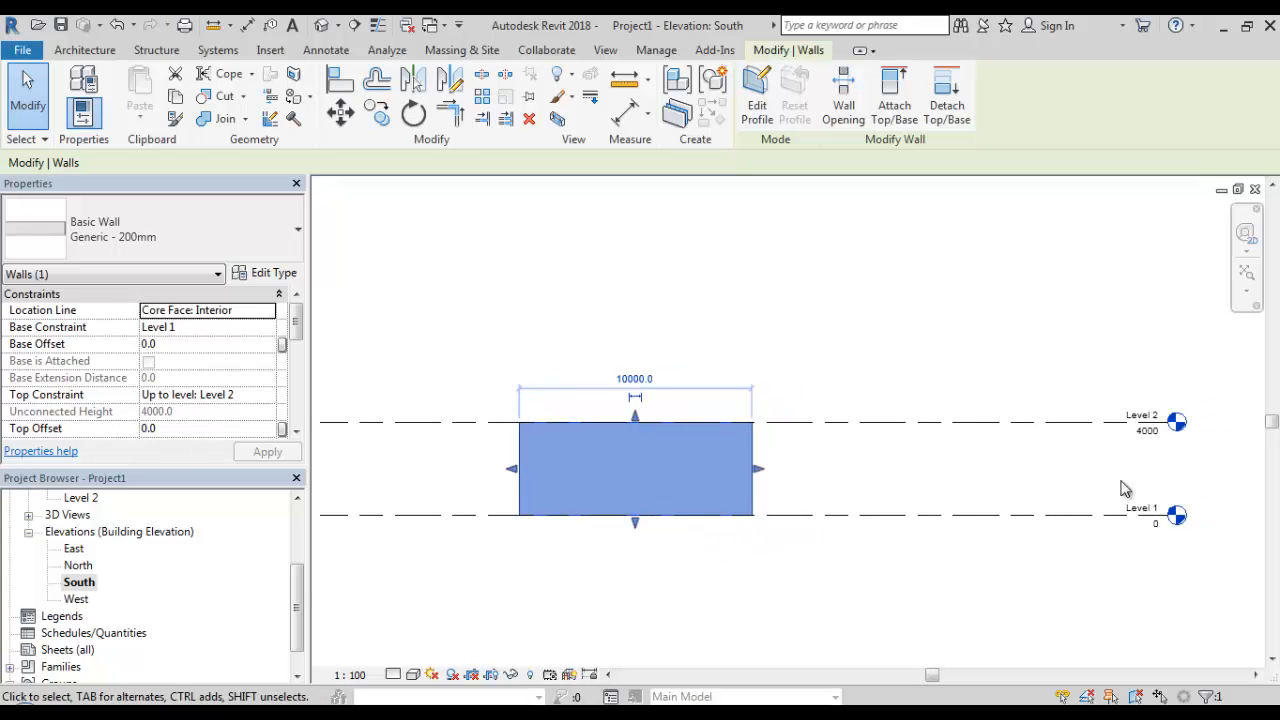
scroll(1152, 440, up, 2)
scroll(1152, 440, up, 1)
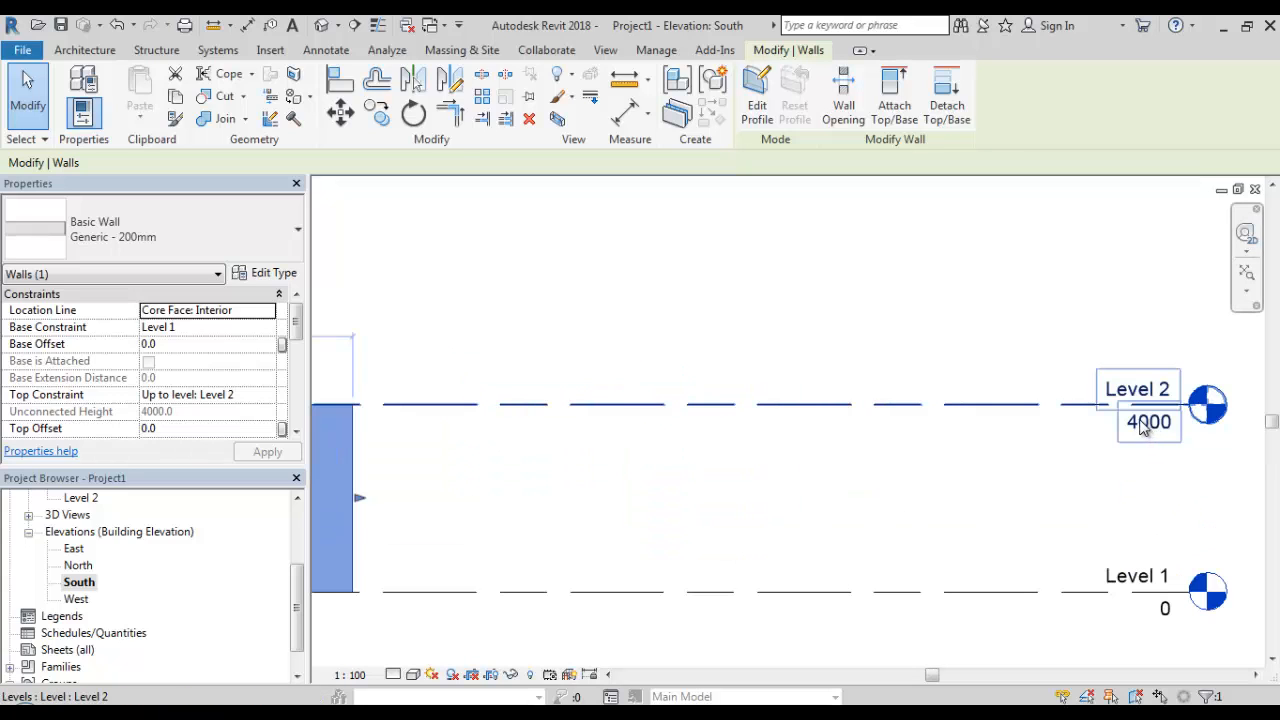
scroll(1145, 425, down, 2)
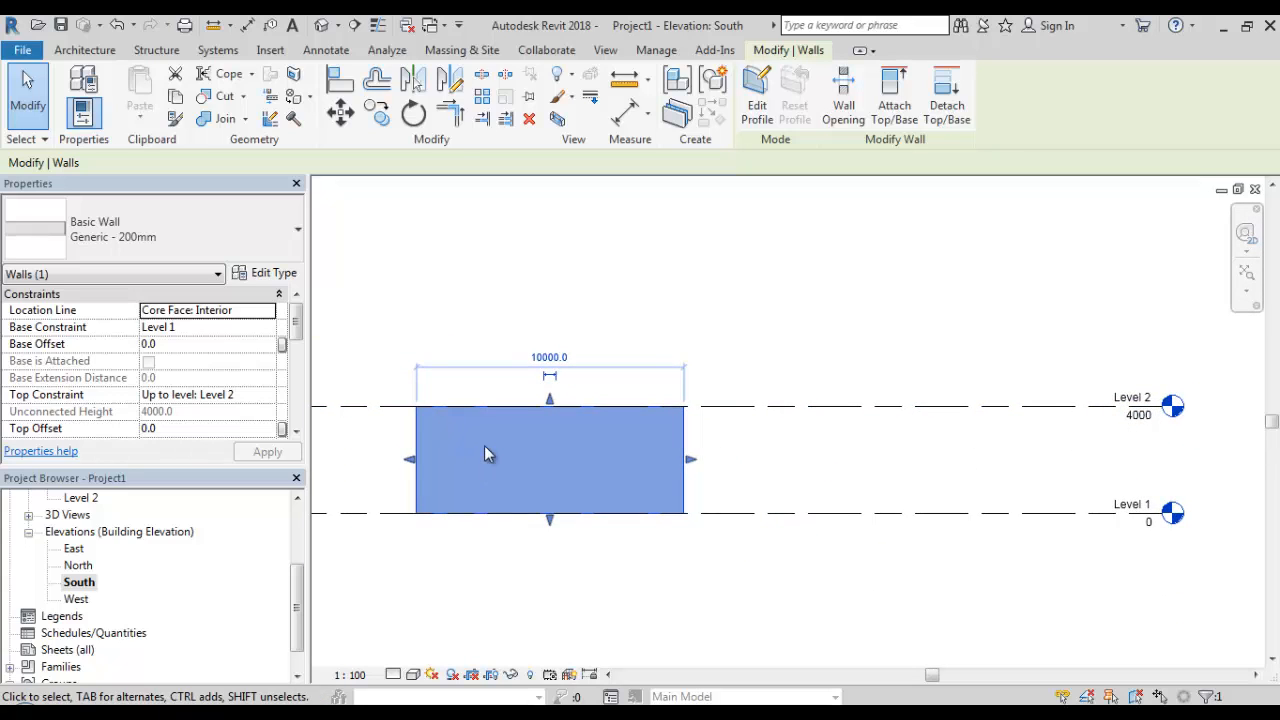
scroll(485, 453, up, 2)
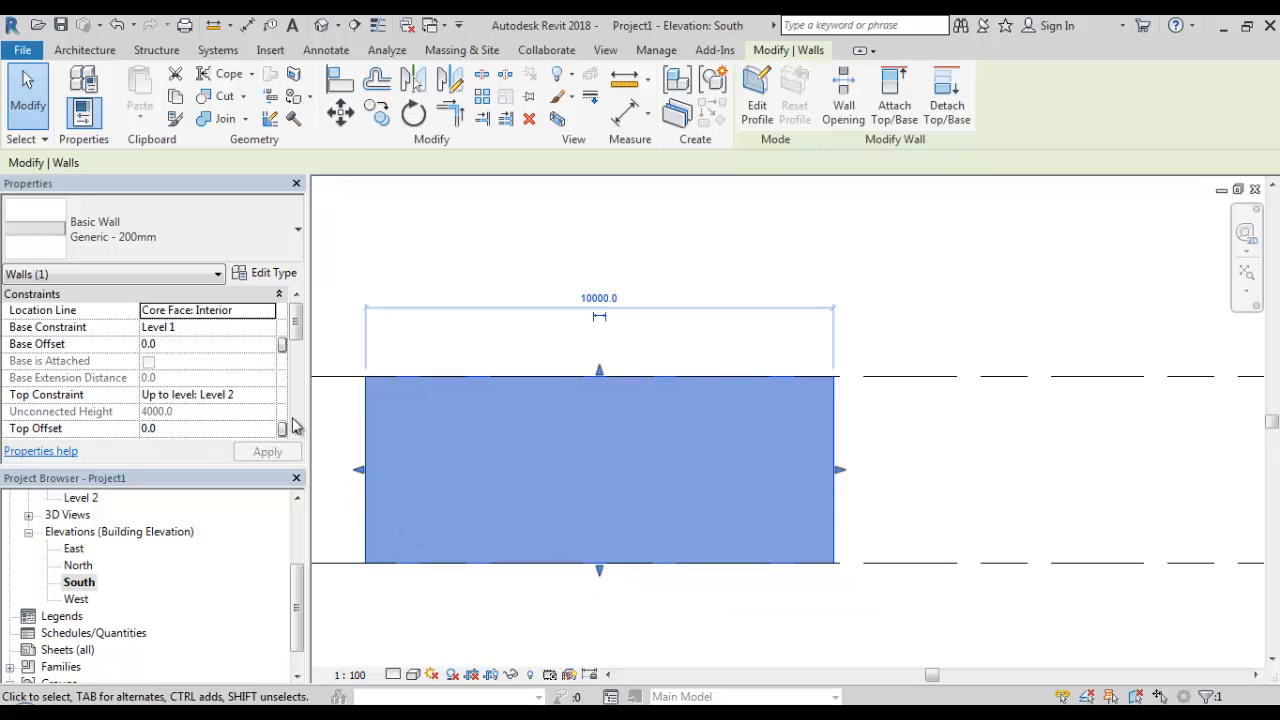
- Set the wall's base offset to 300 mm from Level 1
click(338, 444)
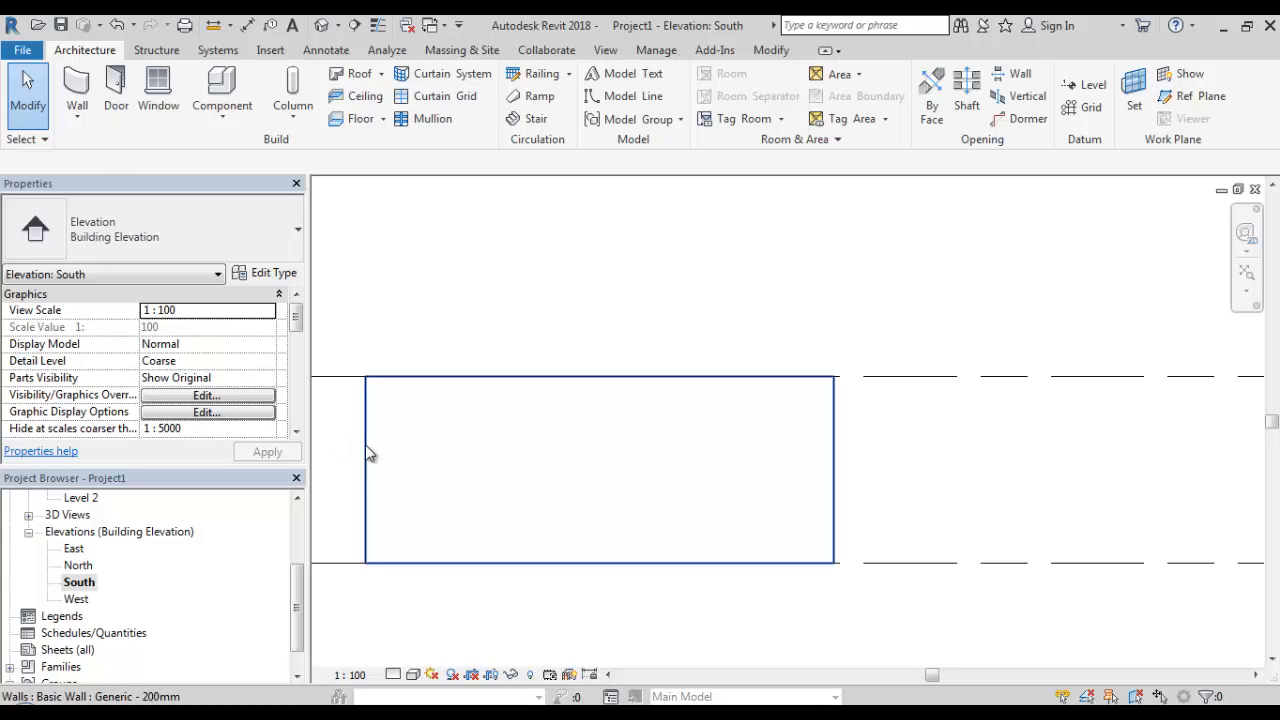
click(367, 452)
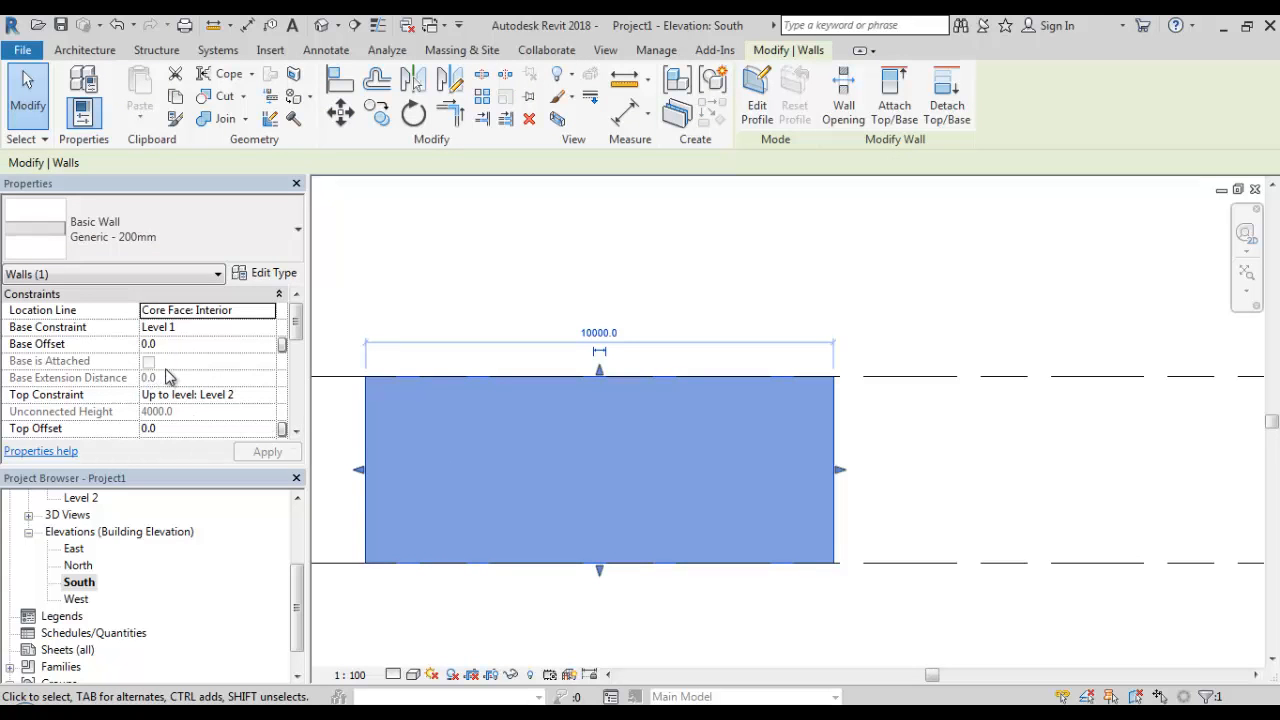
click(198, 344)
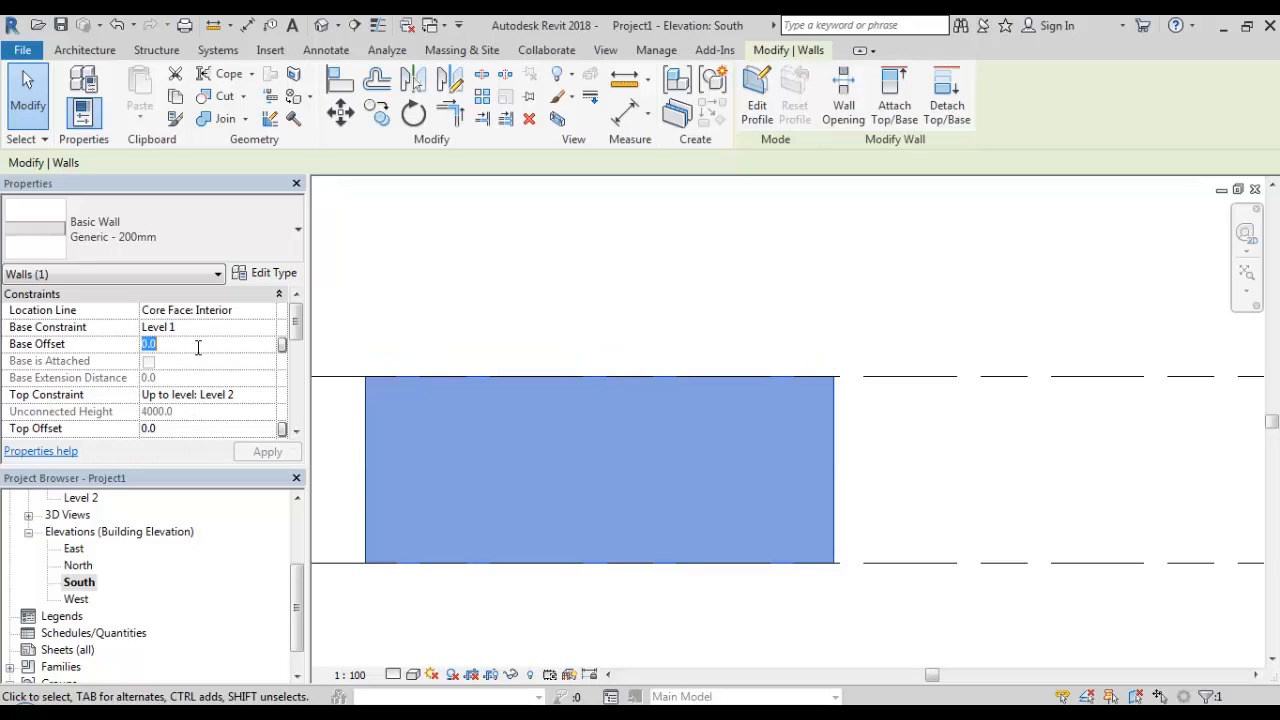
text(300)
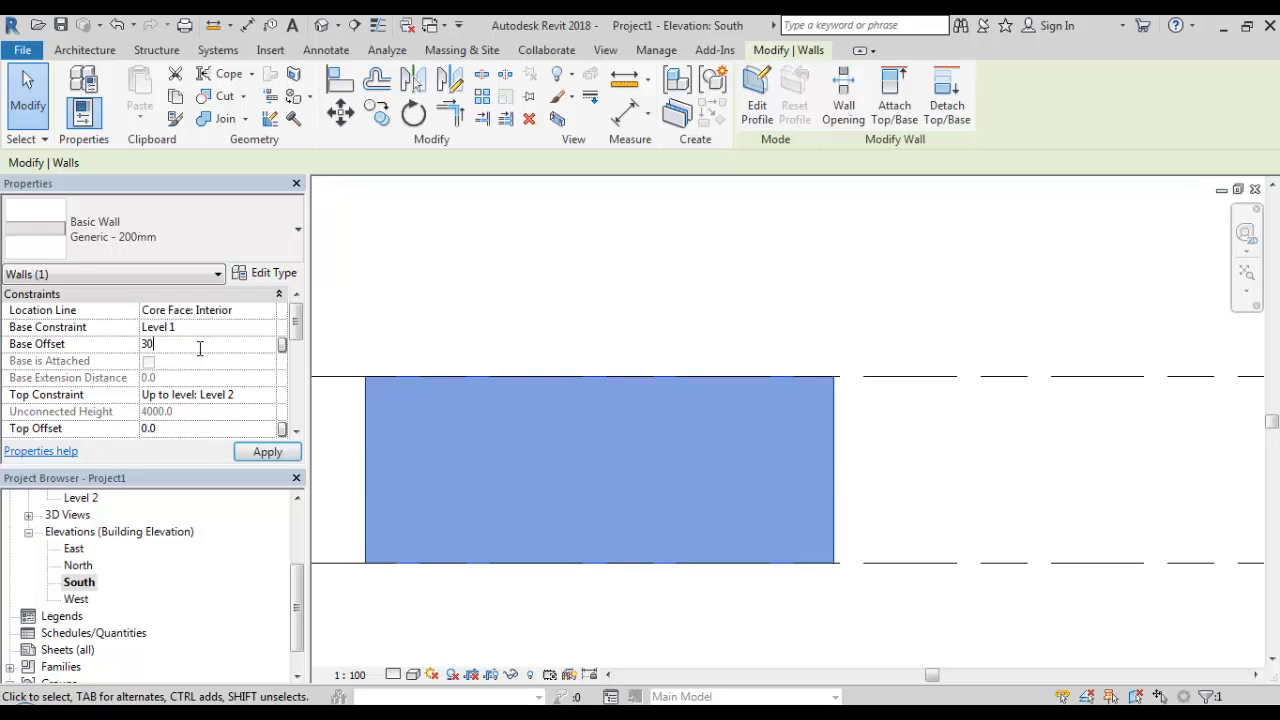
key(Return)
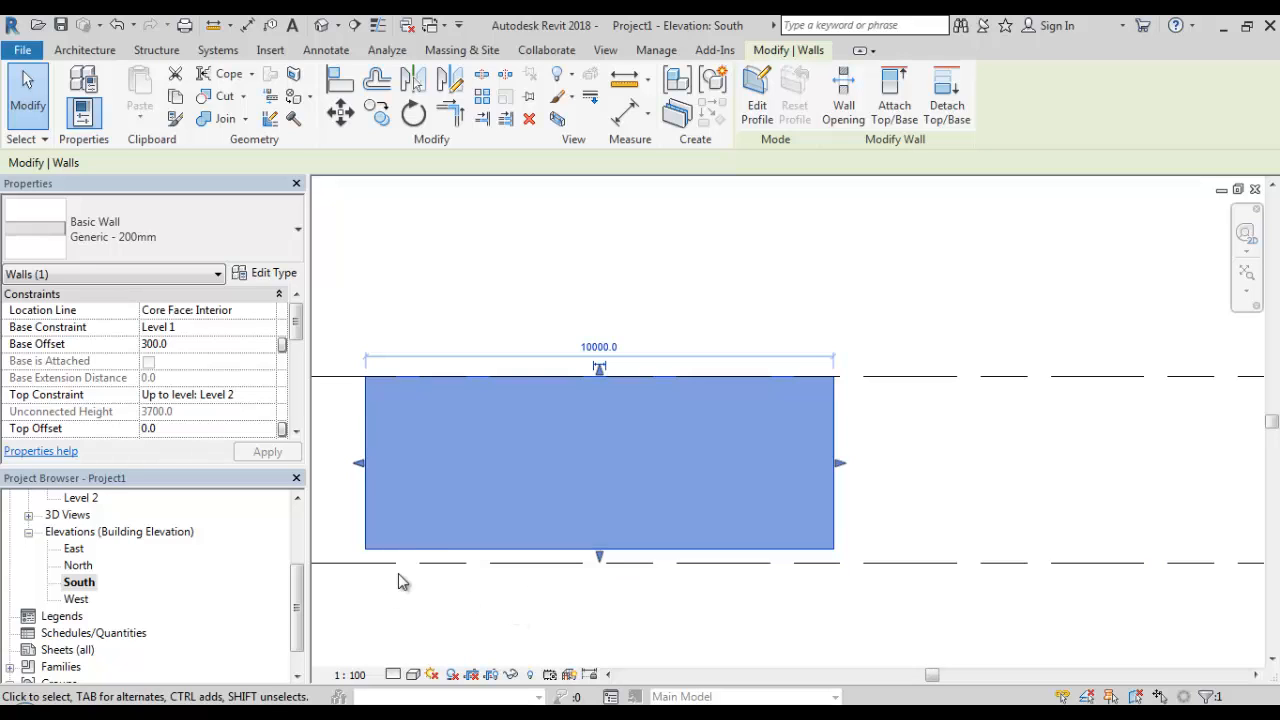
- Place an aligned dimension between the wall's base edge and the Level 1 line, beside the wall's left end
middle_drag(421, 455, 494, 431)
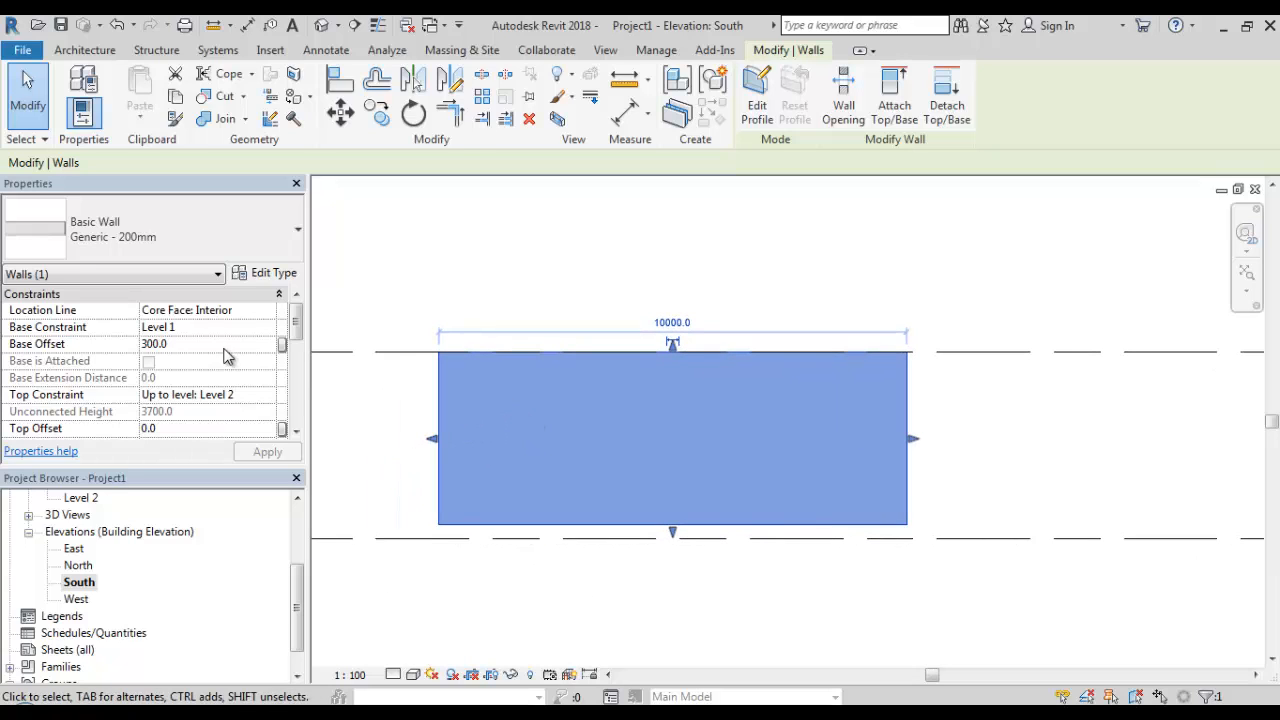
click(622, 115)
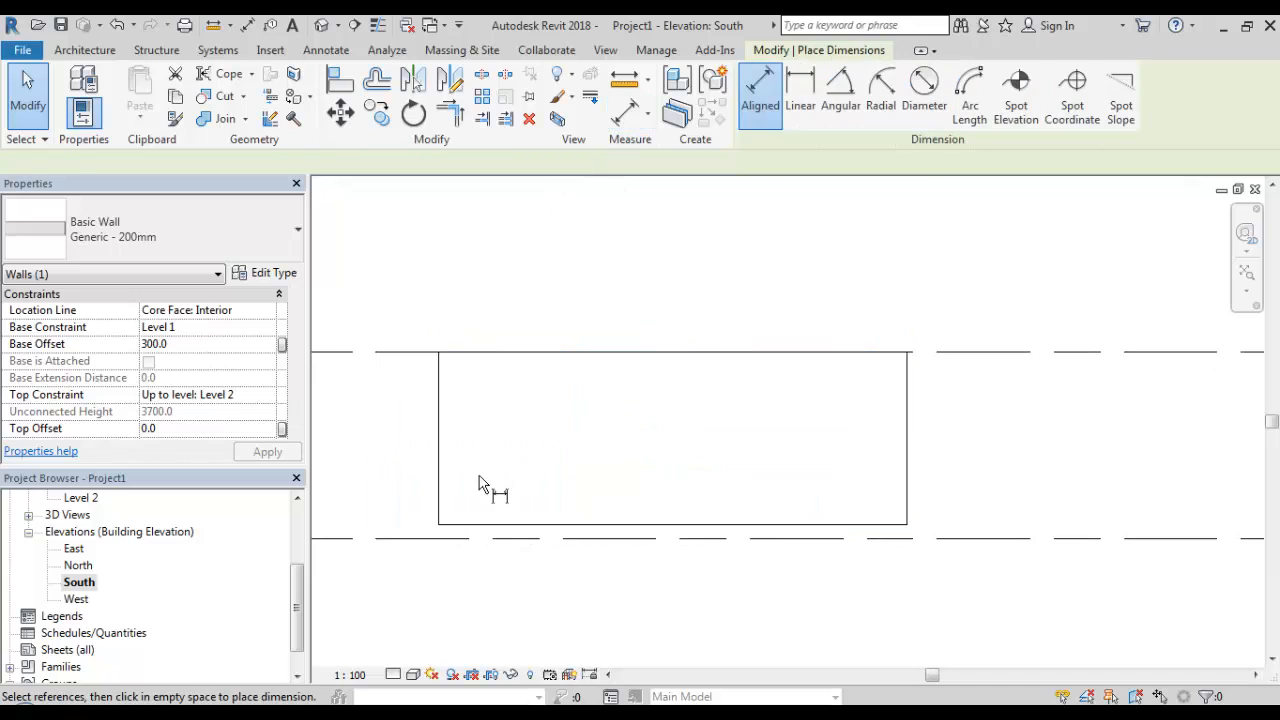
click(470, 522)
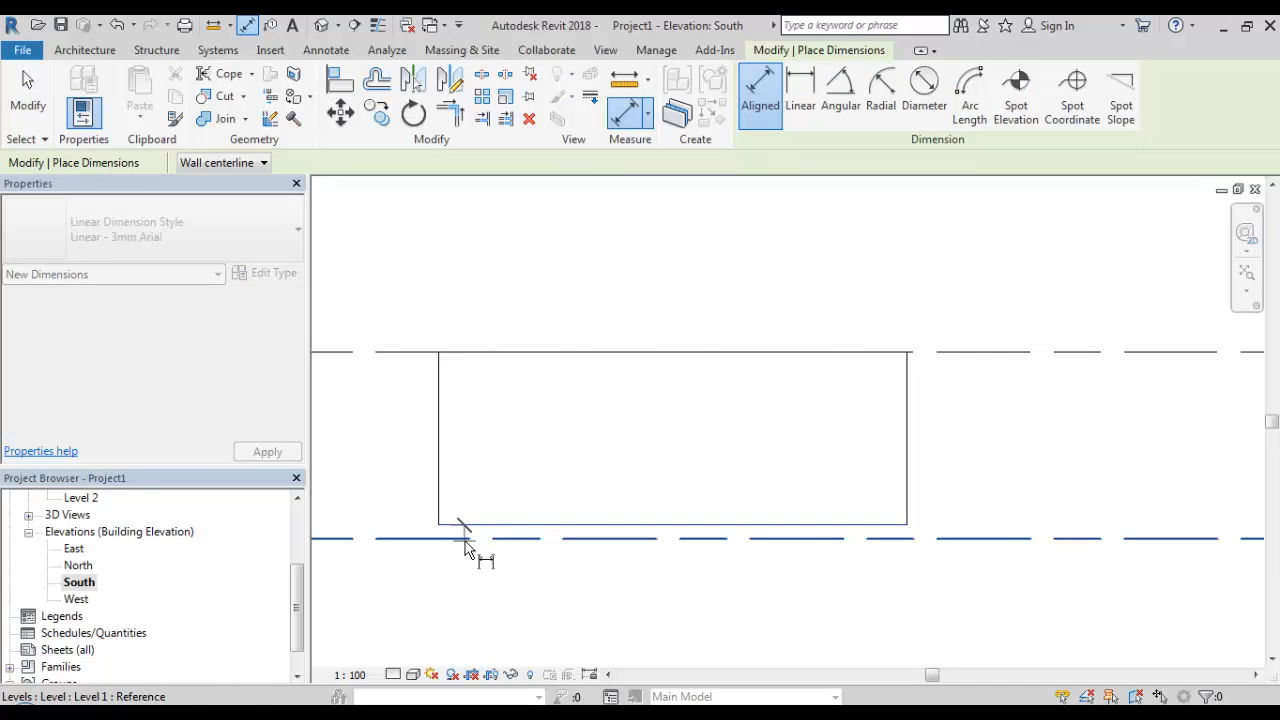
click(465, 538)
scroll(388, 510, up, 1)
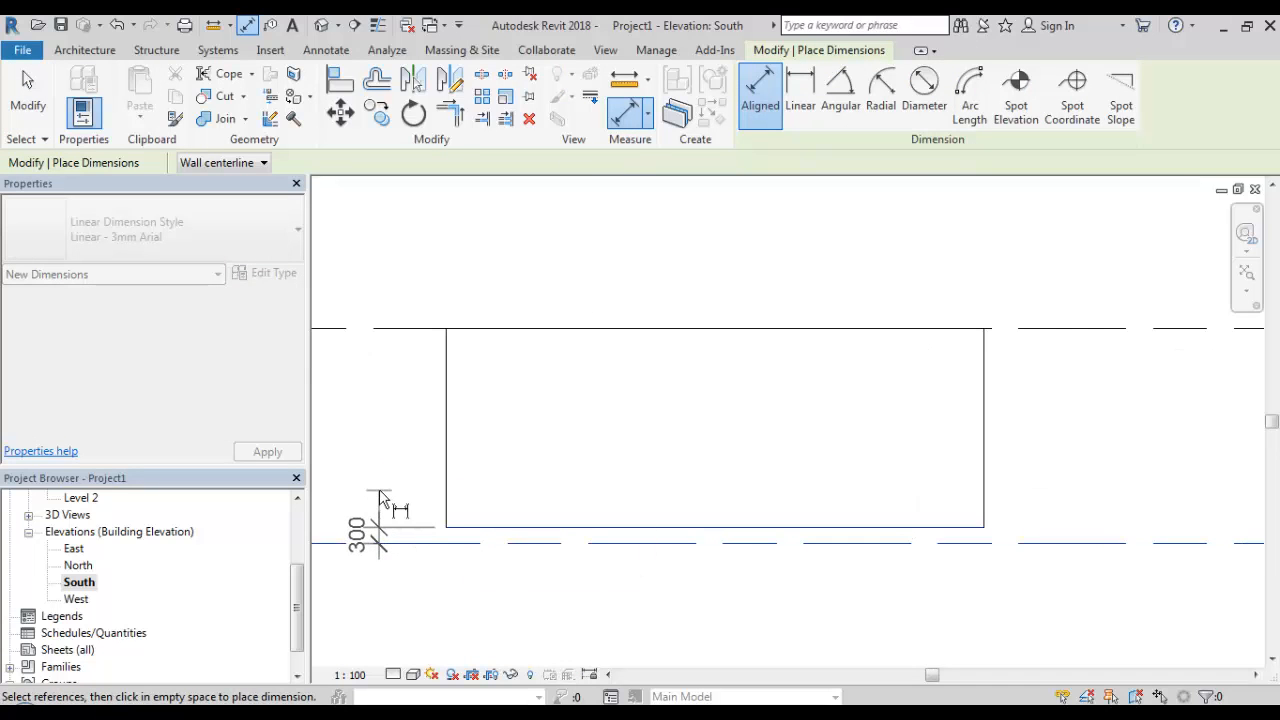
click(381, 510)
scroll(405, 445, down, 2)
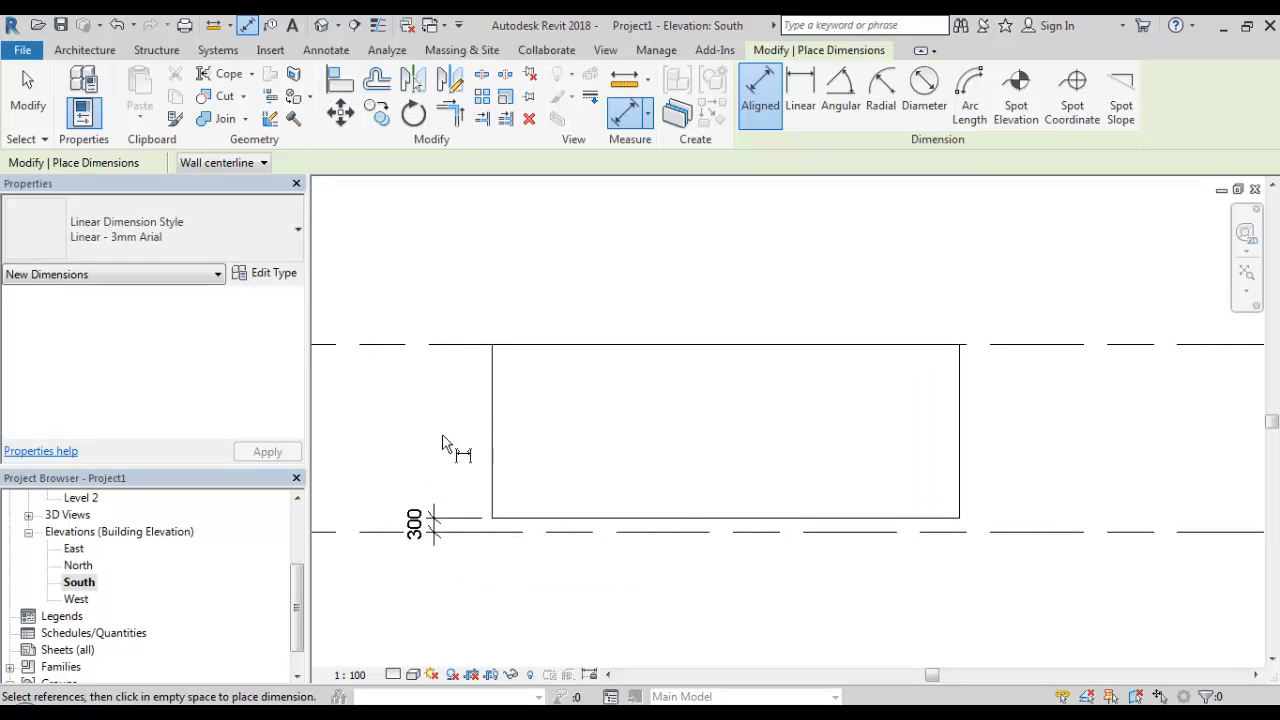
key(Escape)
key(Escape)
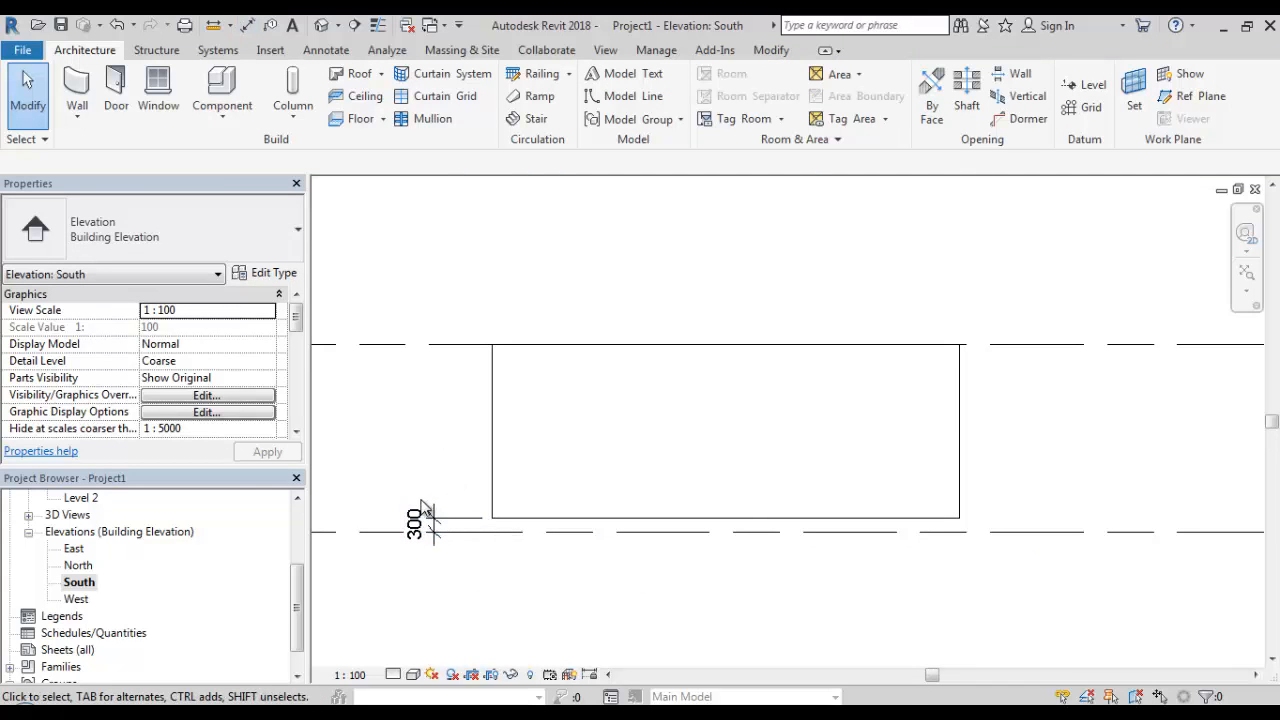
- Set the wall's base offset to -300 mm and examine its base against the Level 1 line
click(492, 464)
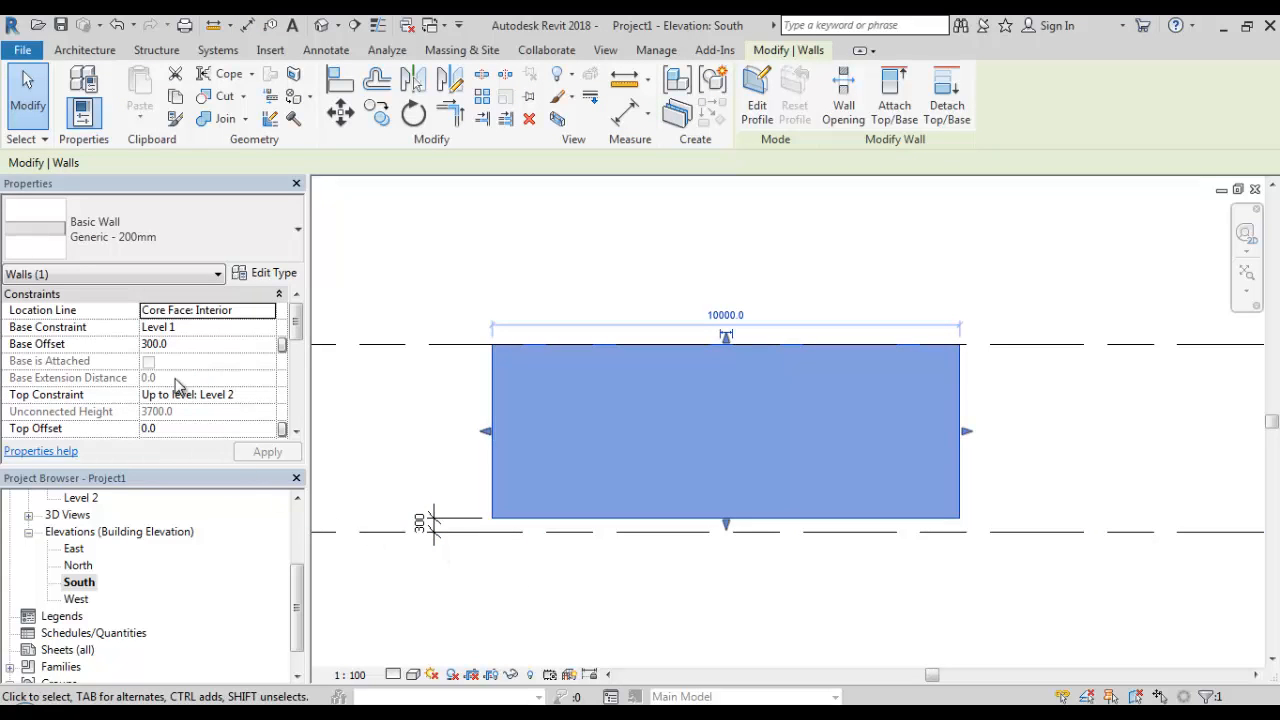
click(162, 345)
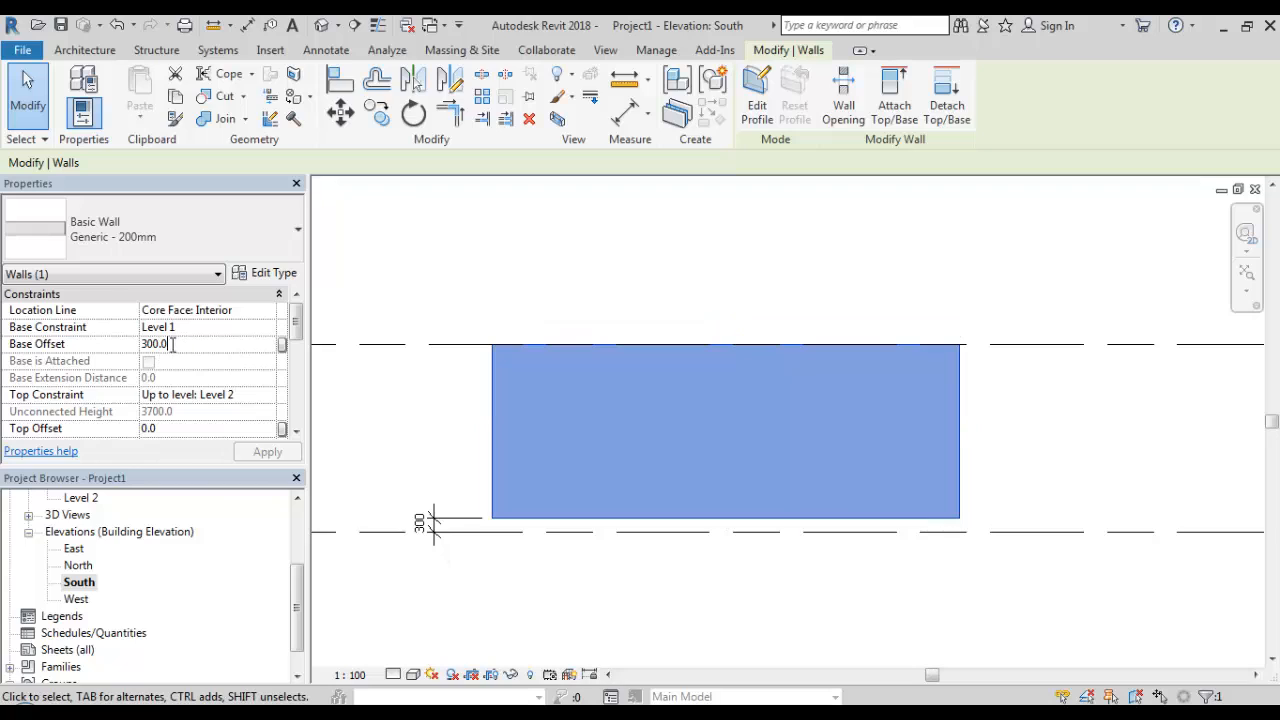
drag(172, 344, 139, 345)
text(-)
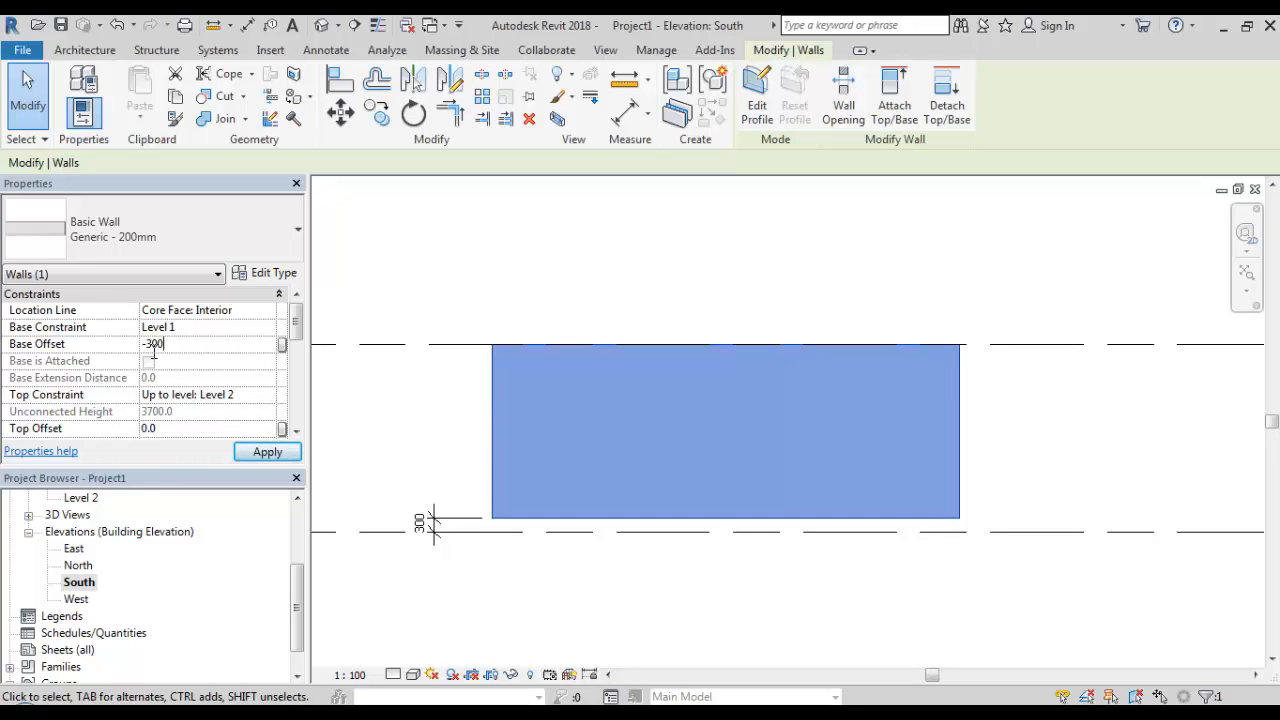
key(Return)
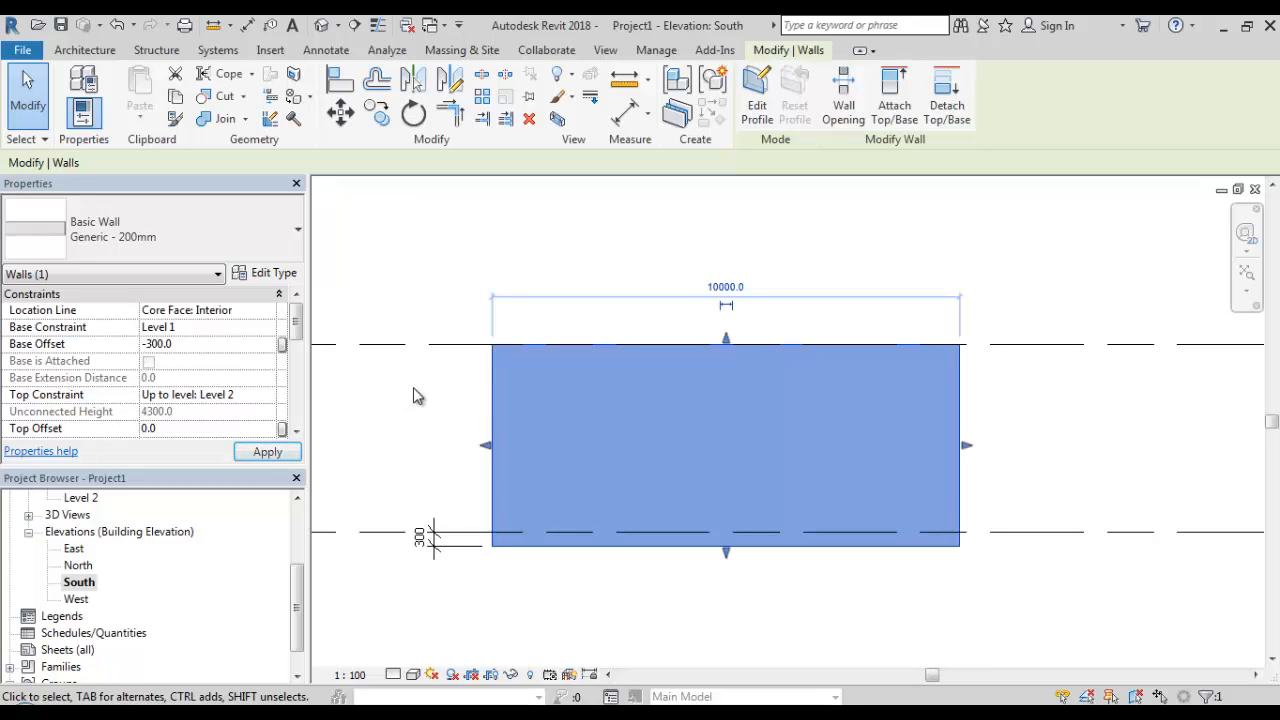
scroll(545, 600, up, 1)
scroll(501, 589, up, 2)
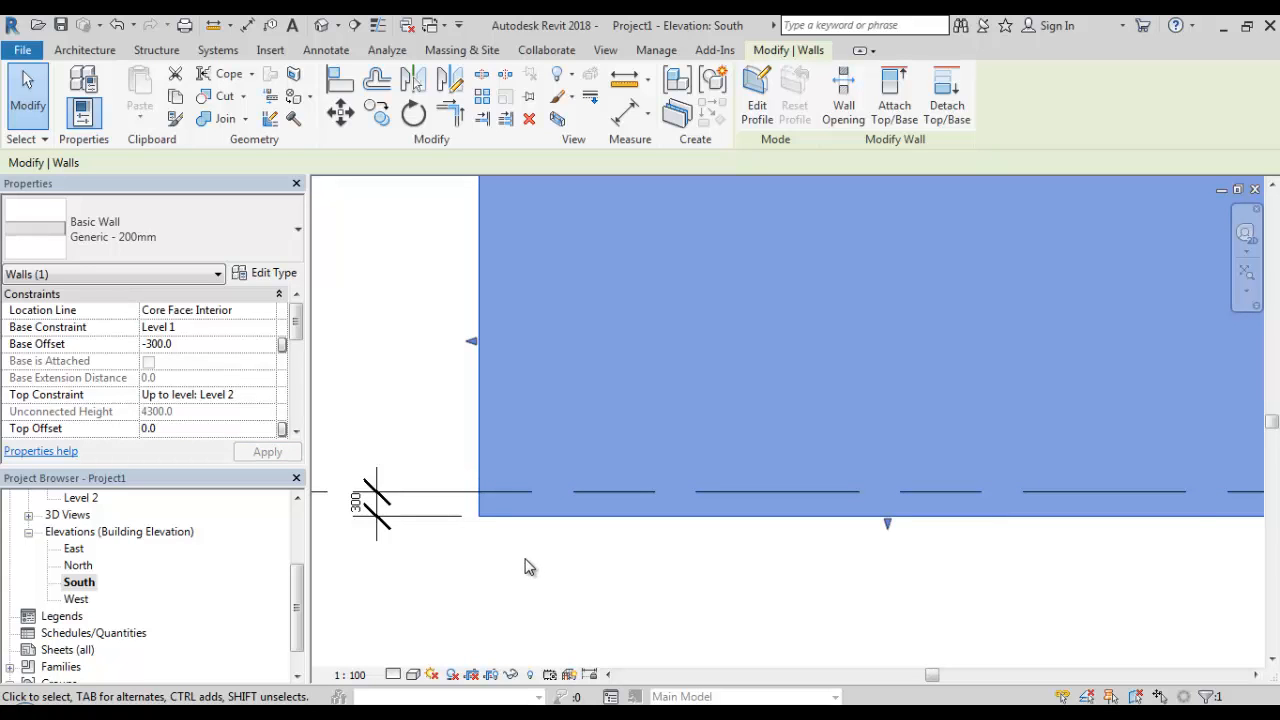
scroll(566, 557, down, 1)
middle_drag(573, 566, 520, 577)
scroll(674, 597, down, 1)
middle_drag(676, 597, 800, 573)
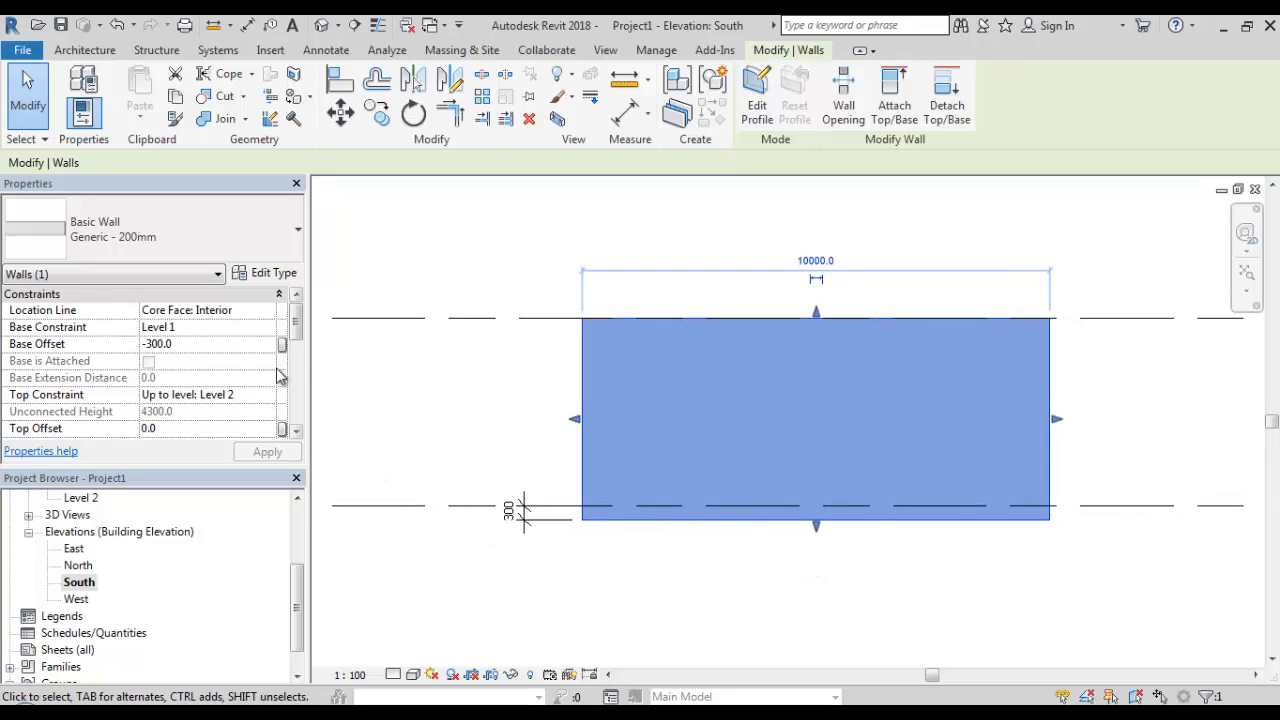
- Set the wall's top offset to 500 mm from Level 2
drag(297, 337, 300, 347)
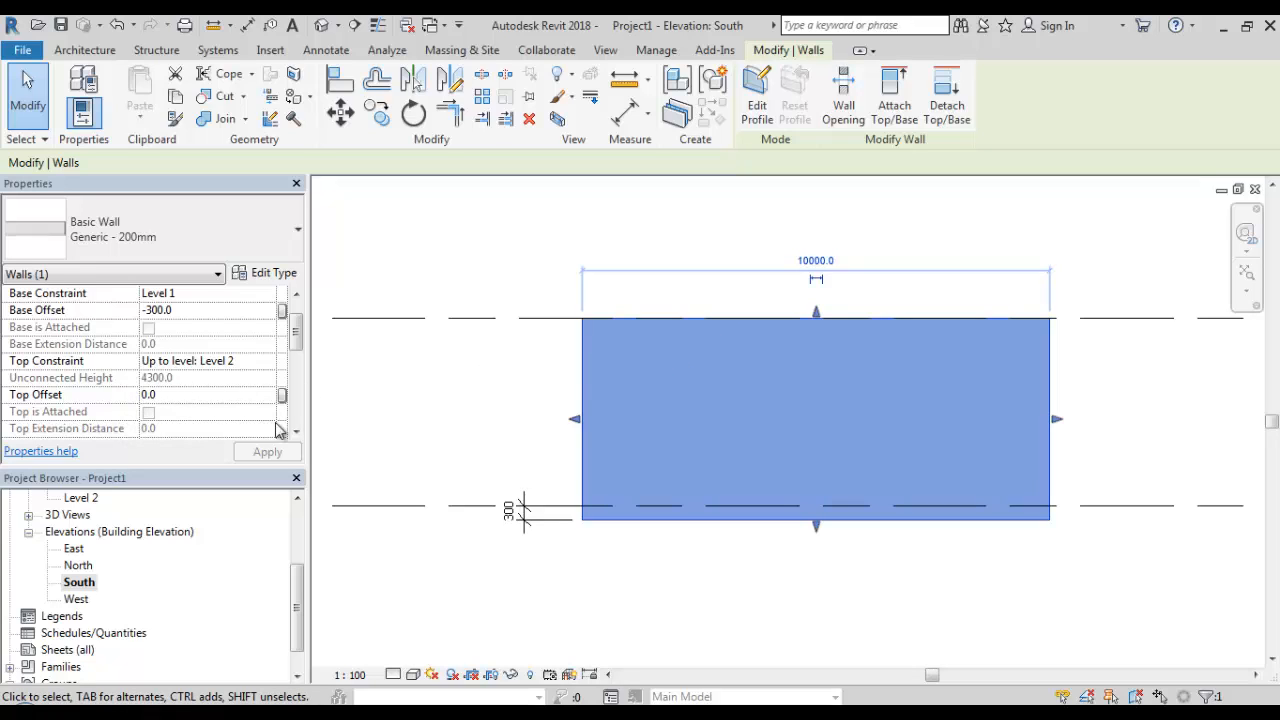
click(228, 392)
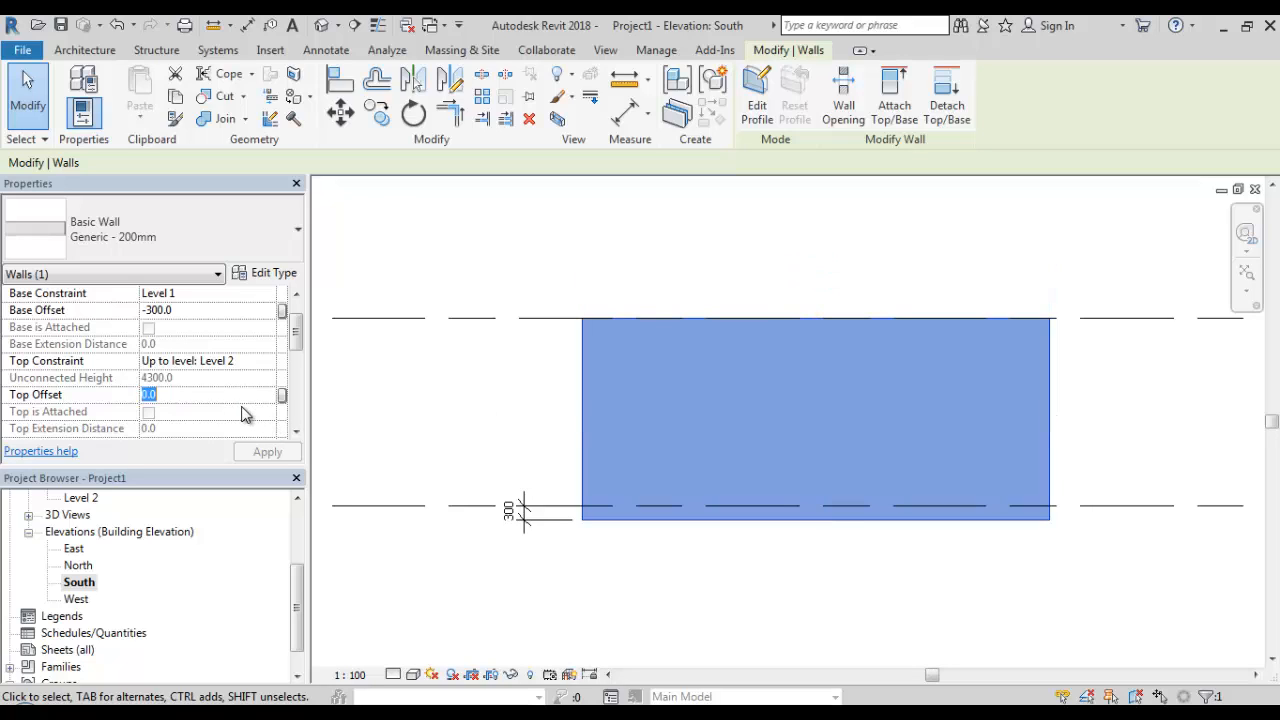
text(5)
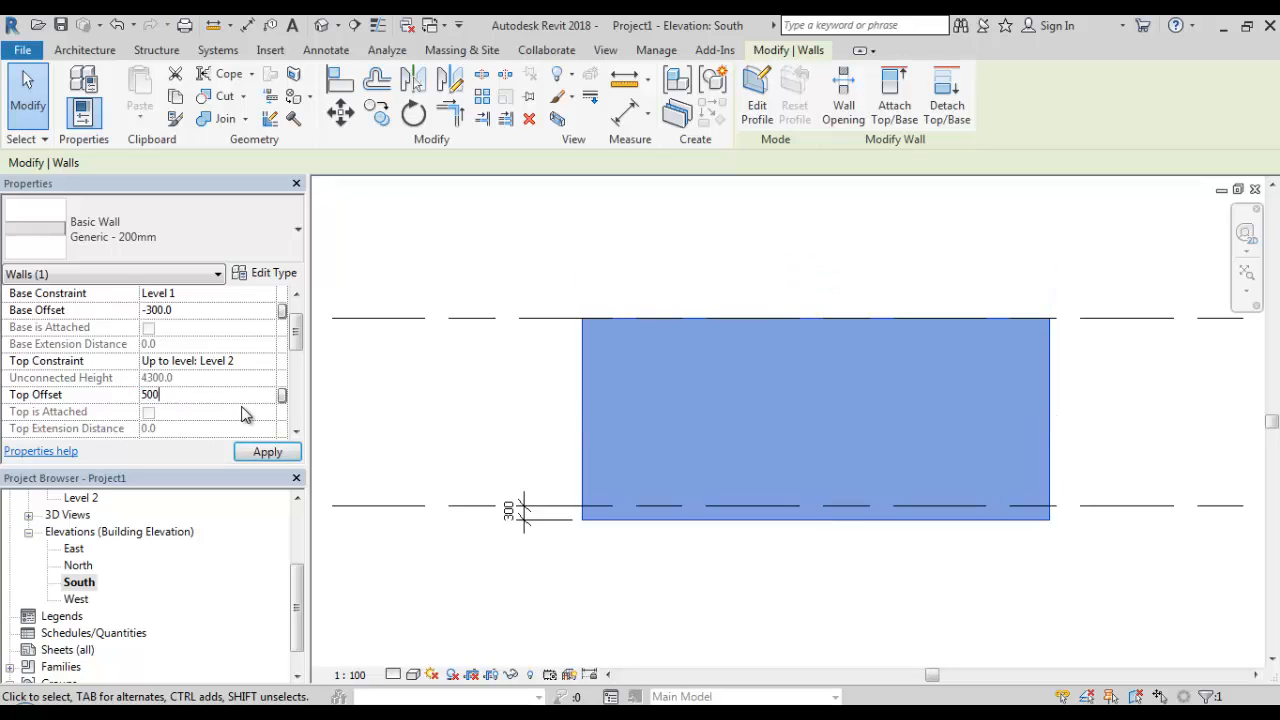
key(Return)
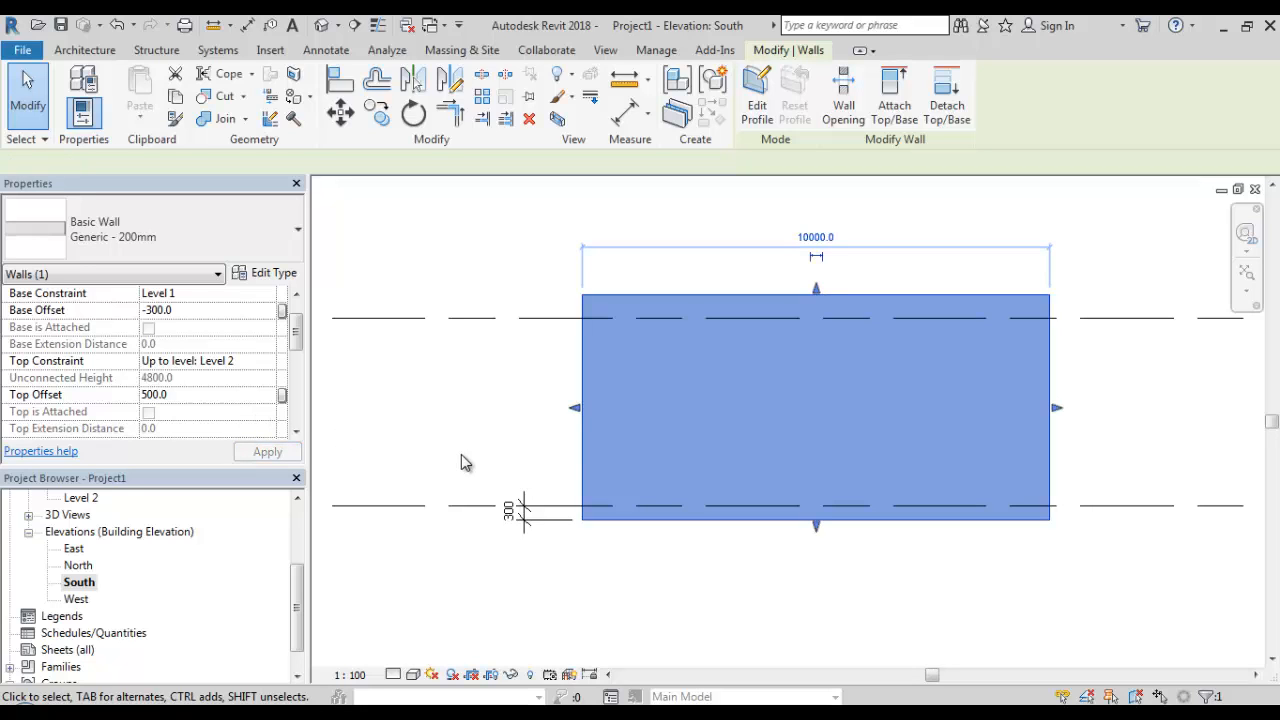
middle_drag(693, 407, 585, 467)
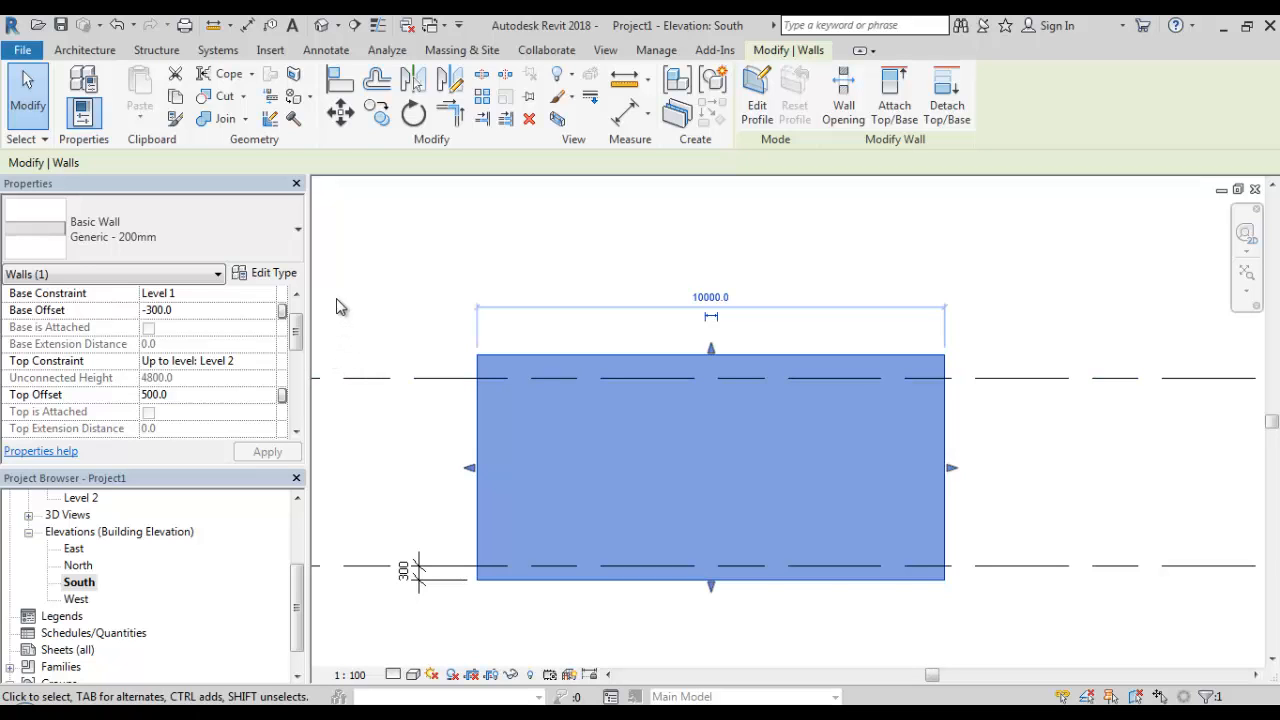
- Place an aligned dimension between the wall's top edge and the Level 2 line, in line with the base dimension
click(624, 113)
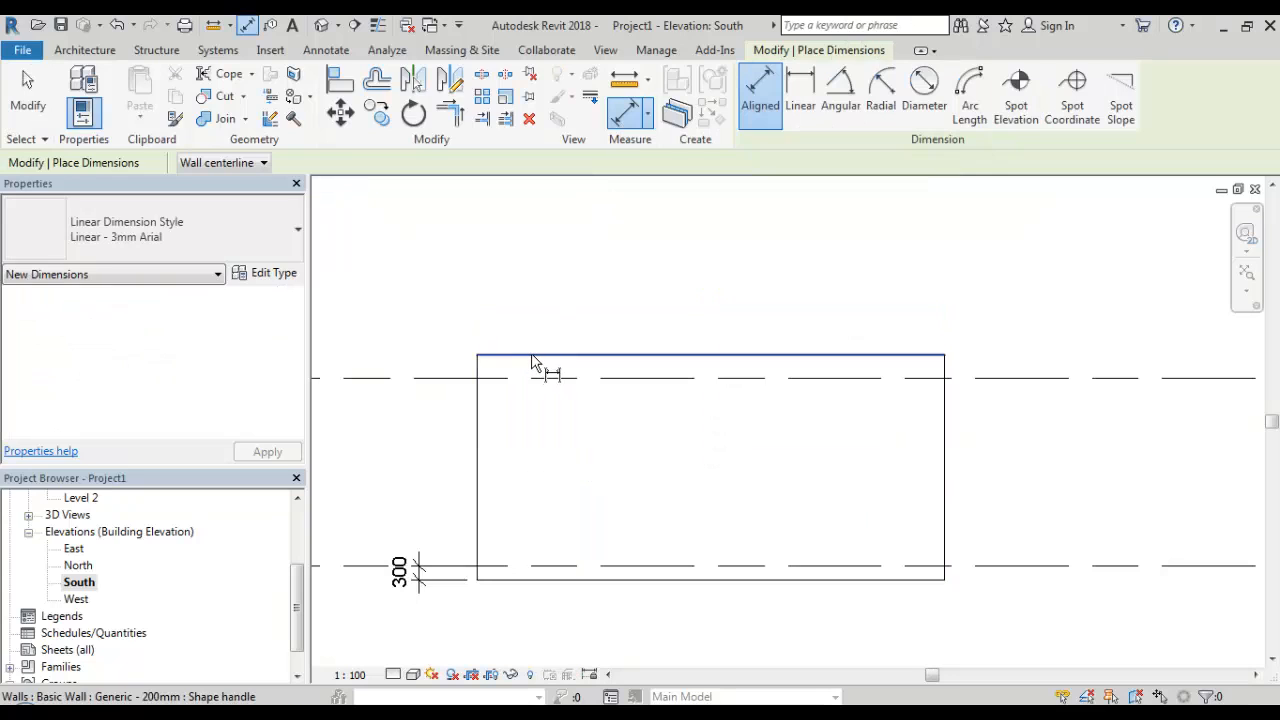
click(525, 372)
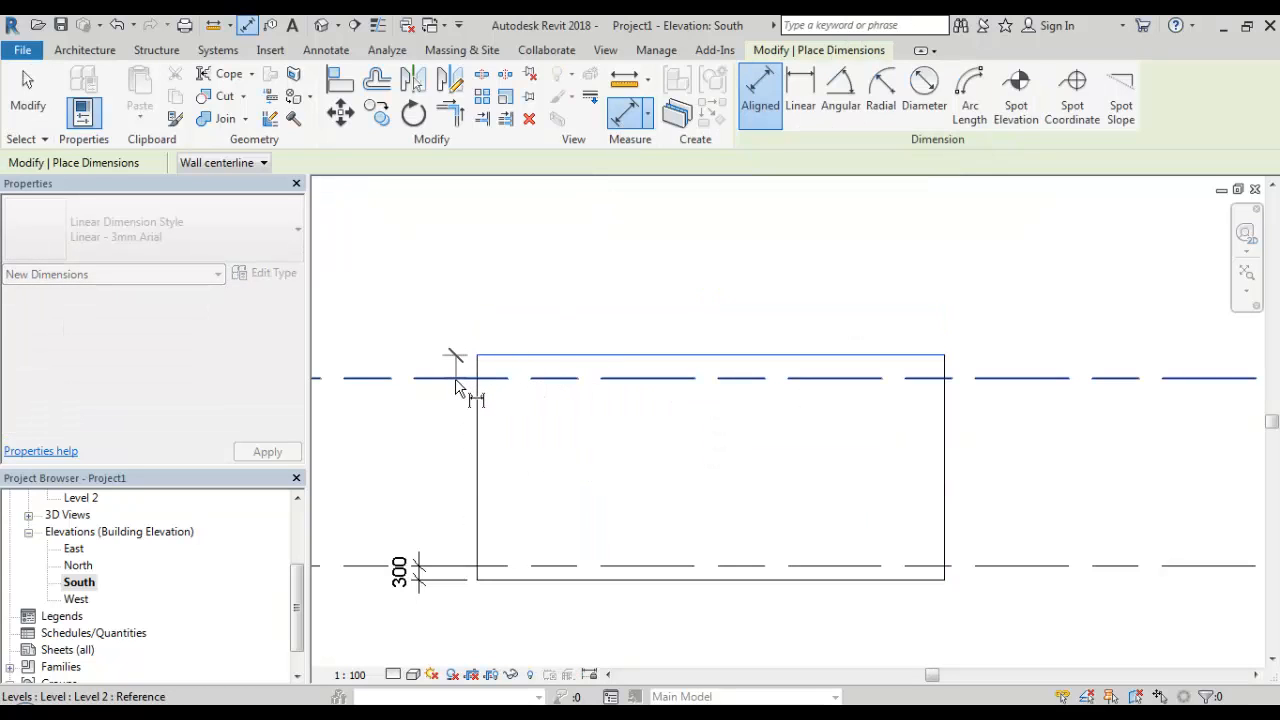
click(415, 372)
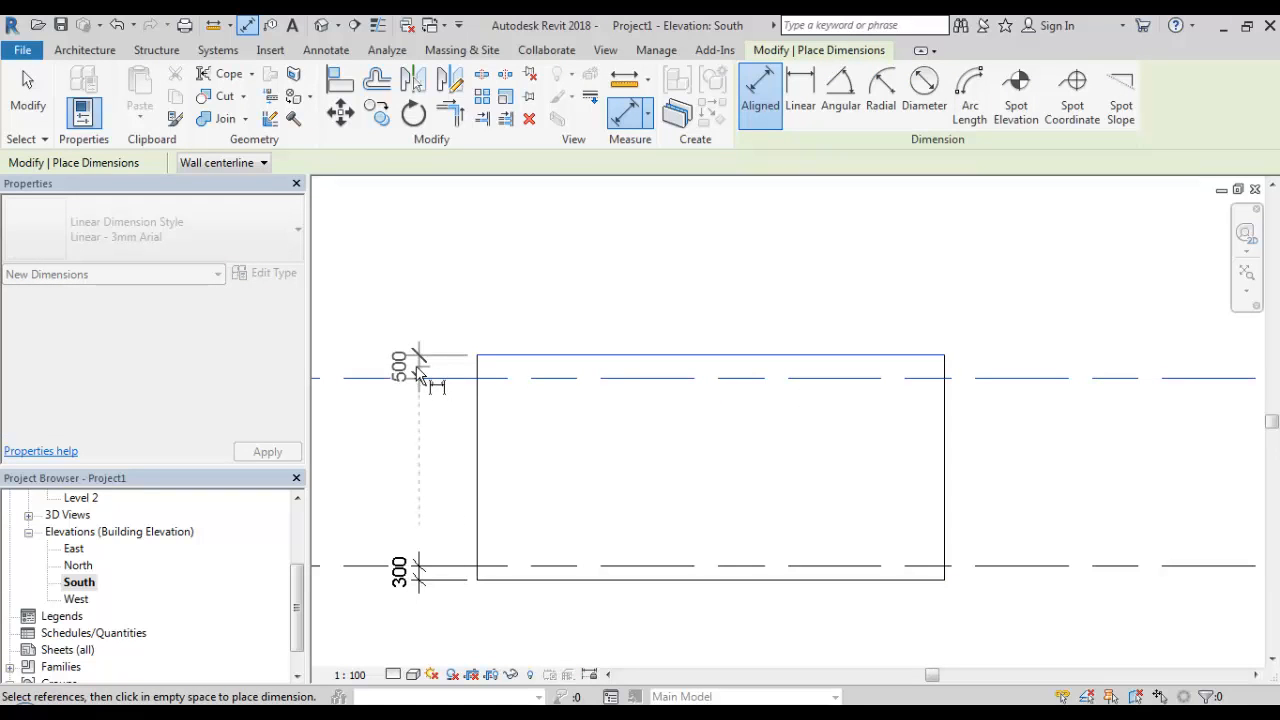
click(418, 373)
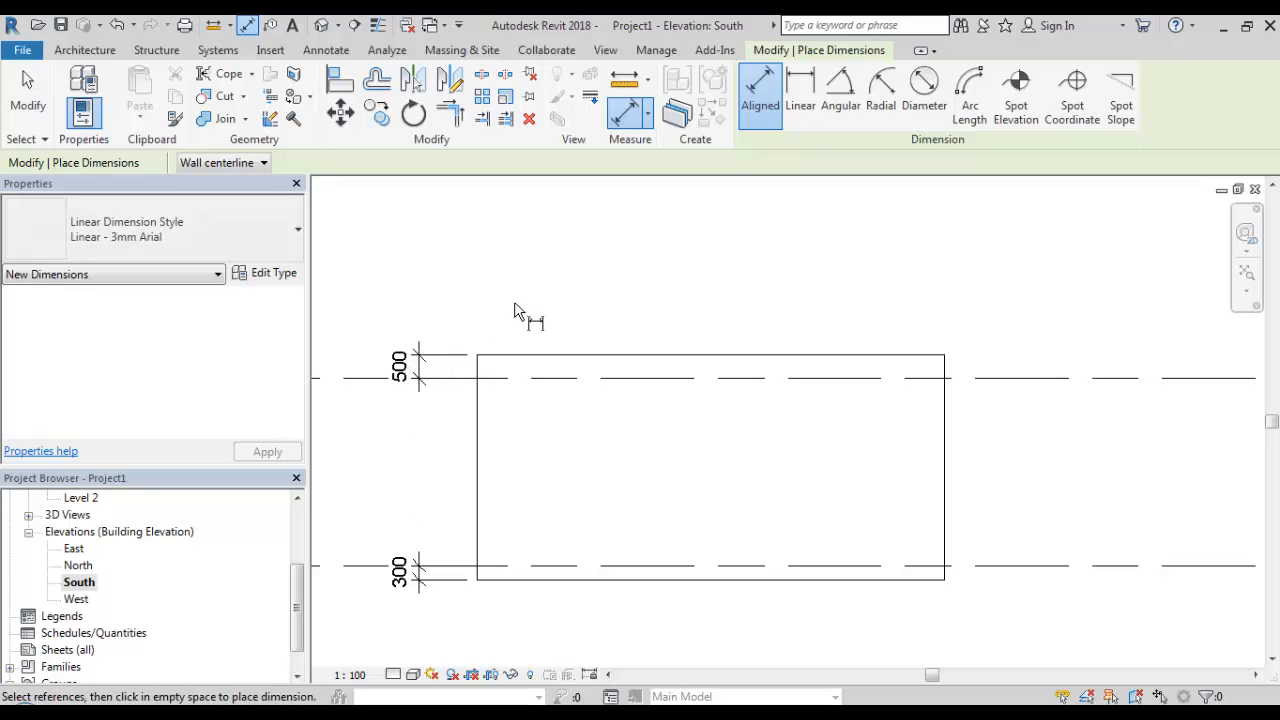
key(Escape)
key(Escape)
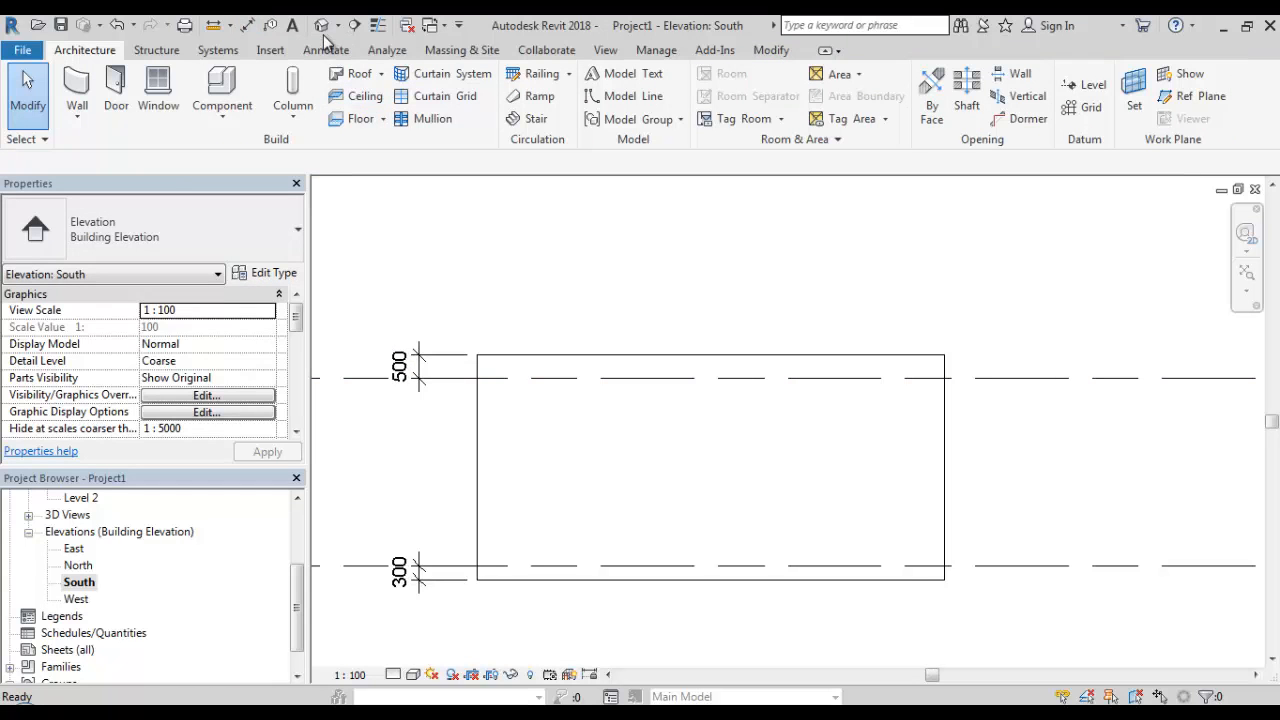
- View the wall in the default 3D view, then open the Level 2 floor plan
click(324, 24)
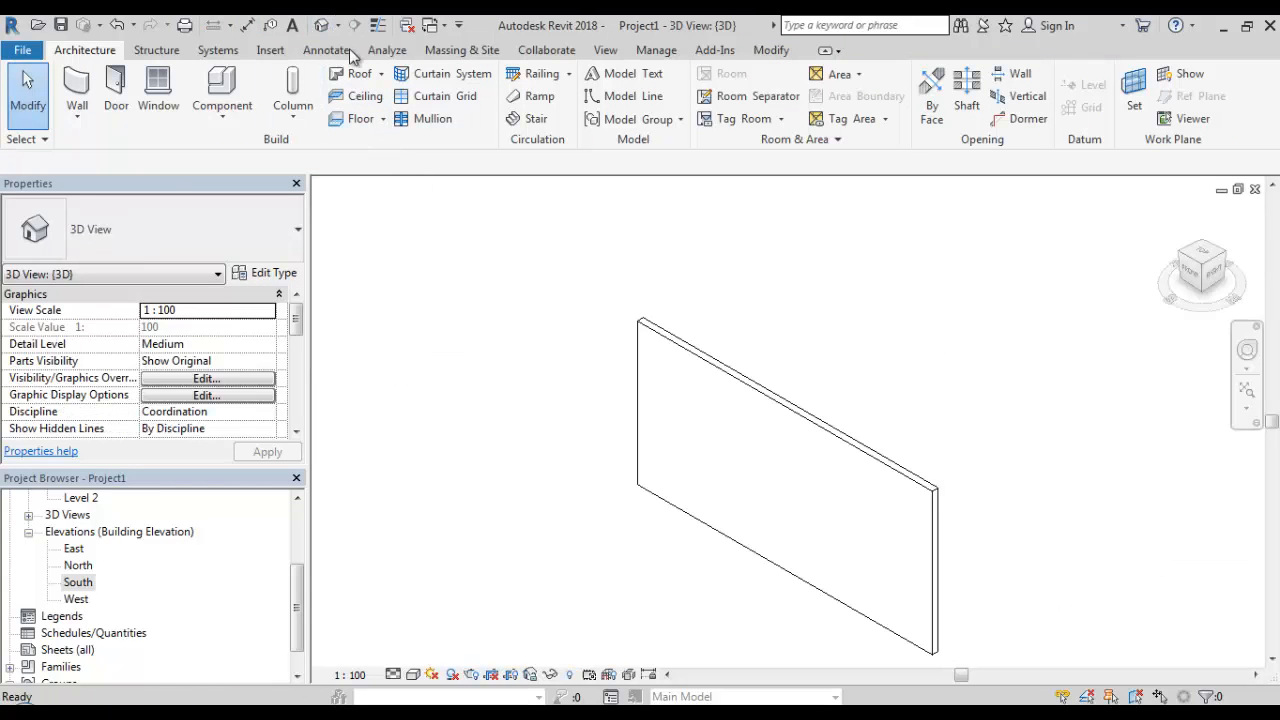
mouse_move(520, 291)
shift+middle_down()
mouse_move(288, 258)
mouse_move(286, 272)
mouse_move(563, 323)
mouse_move(620, 318)
mouse_move(540, 297)
shift+middle_up()
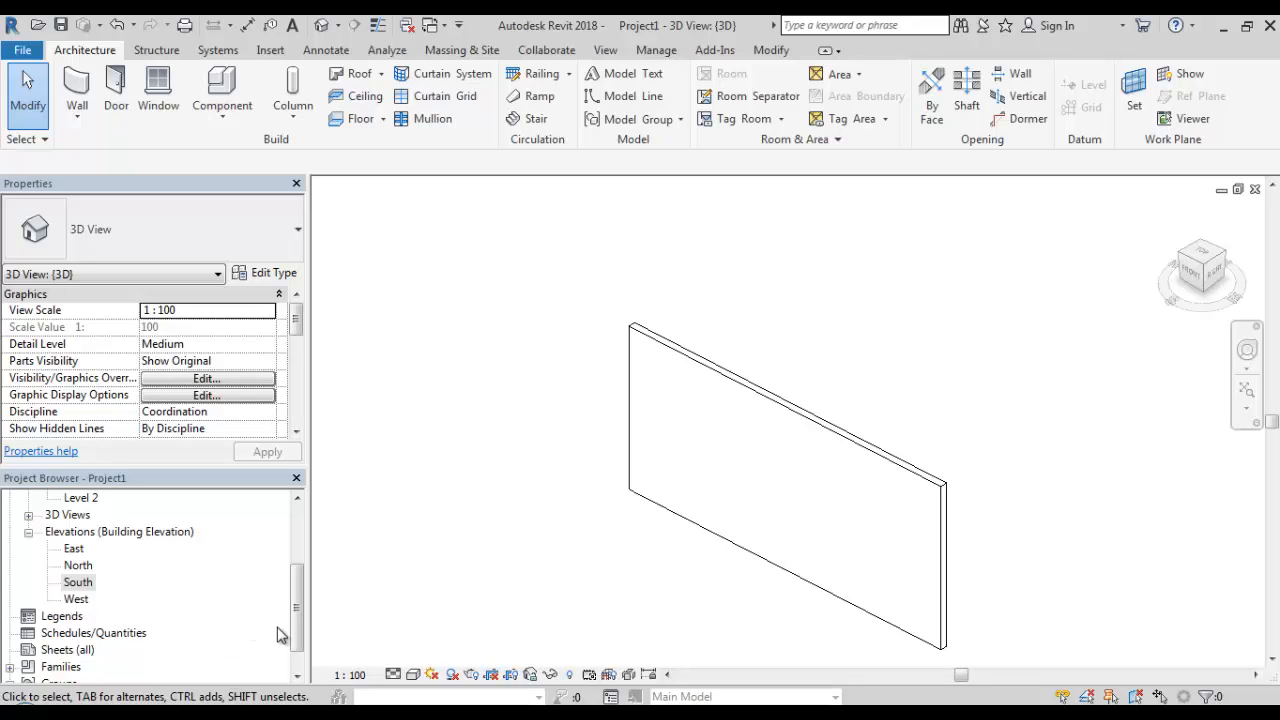
drag(297, 625, 285, 557)
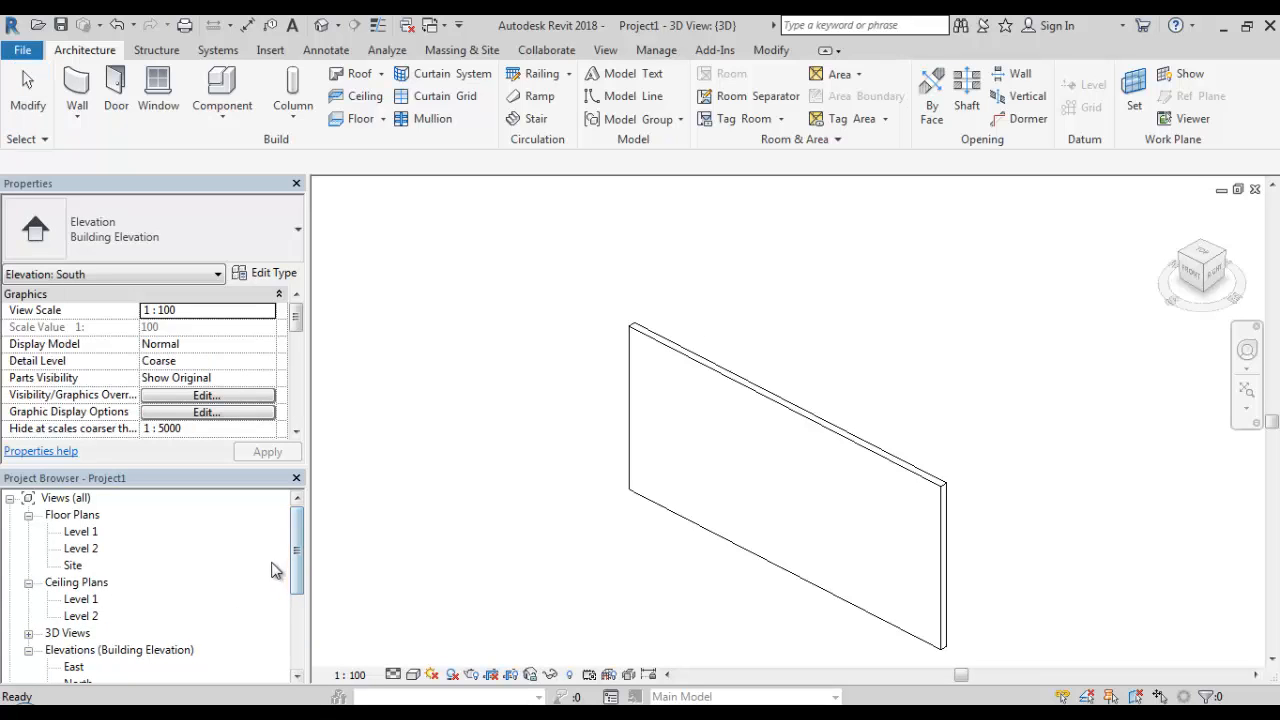
click(82, 549)
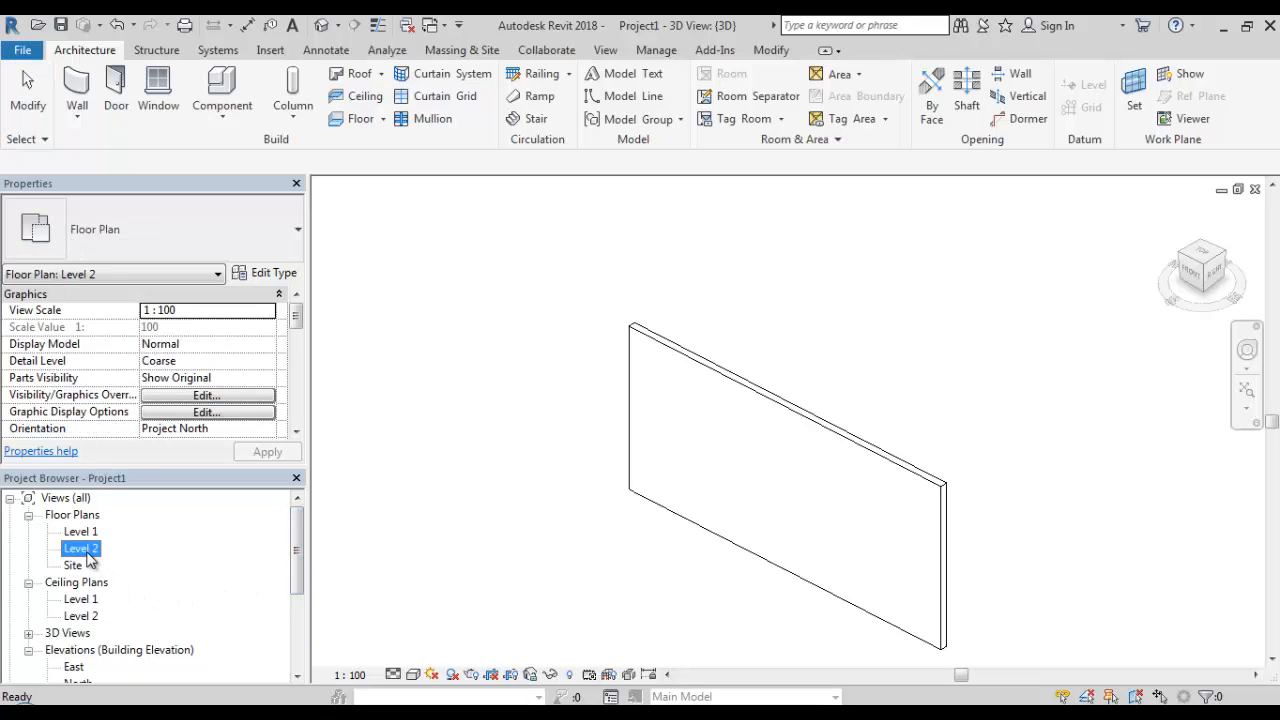
double_click(84, 550)
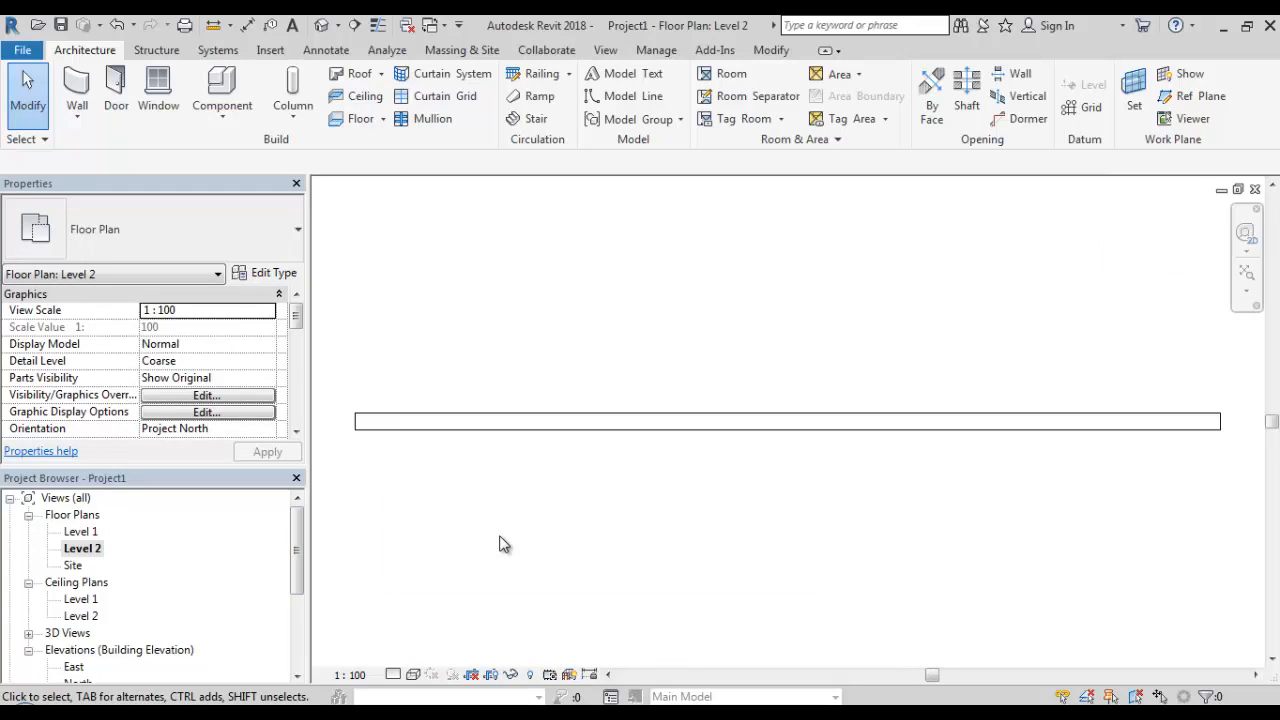
- Create a Generic Floor - 400mm on Level 2 from a rectangular boundary of about 12000 by 5400 mm enclosing the wall
click(358, 120)
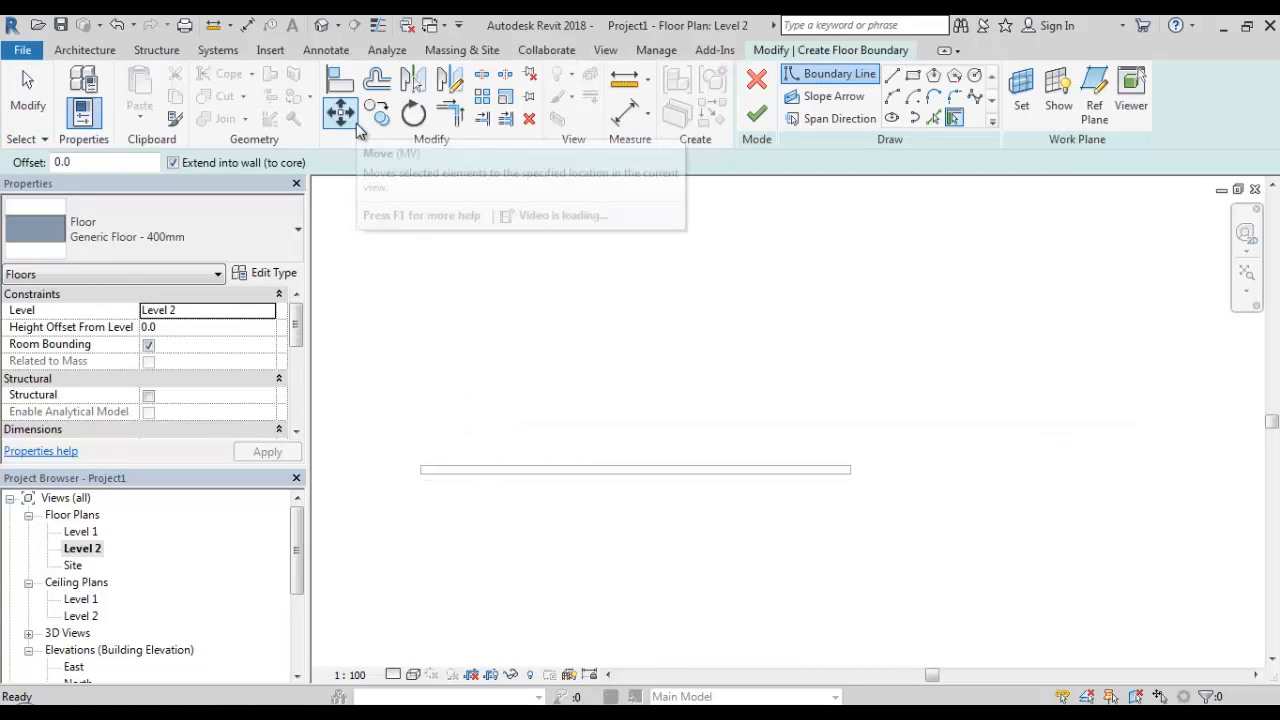
click(914, 78)
scroll(854, 283, down, 1)
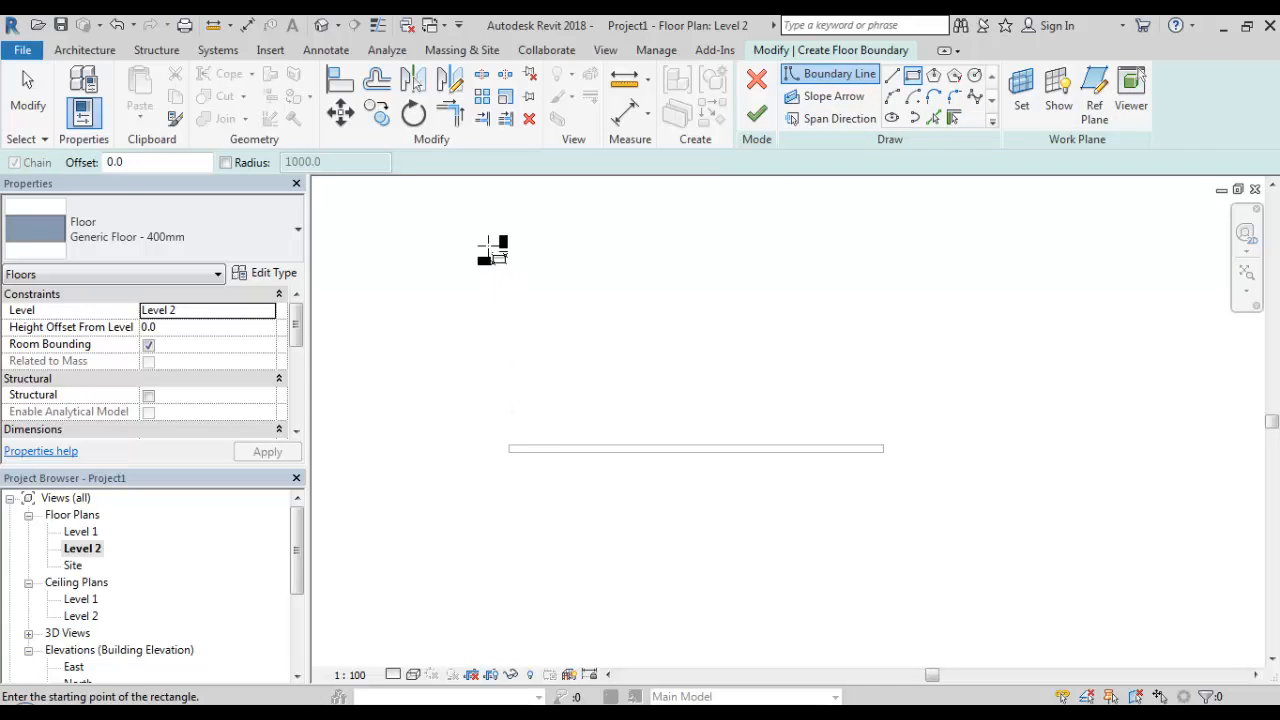
click(474, 281)
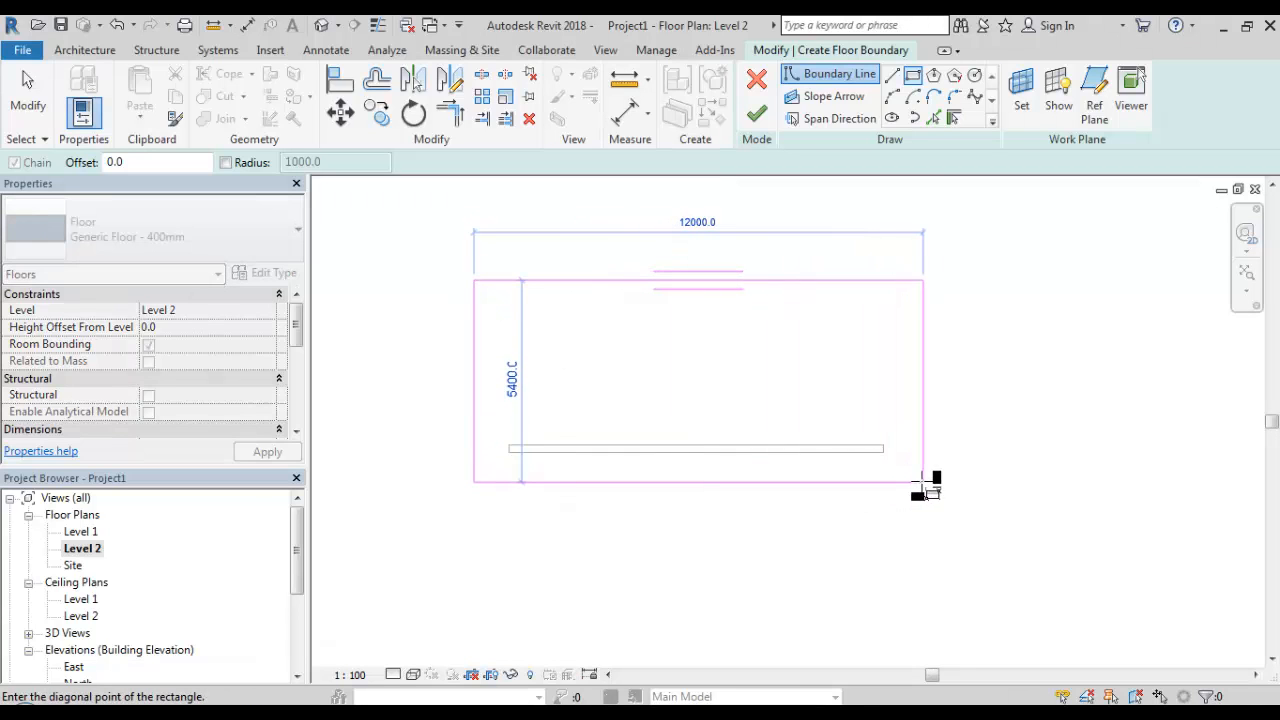
click(923, 482)
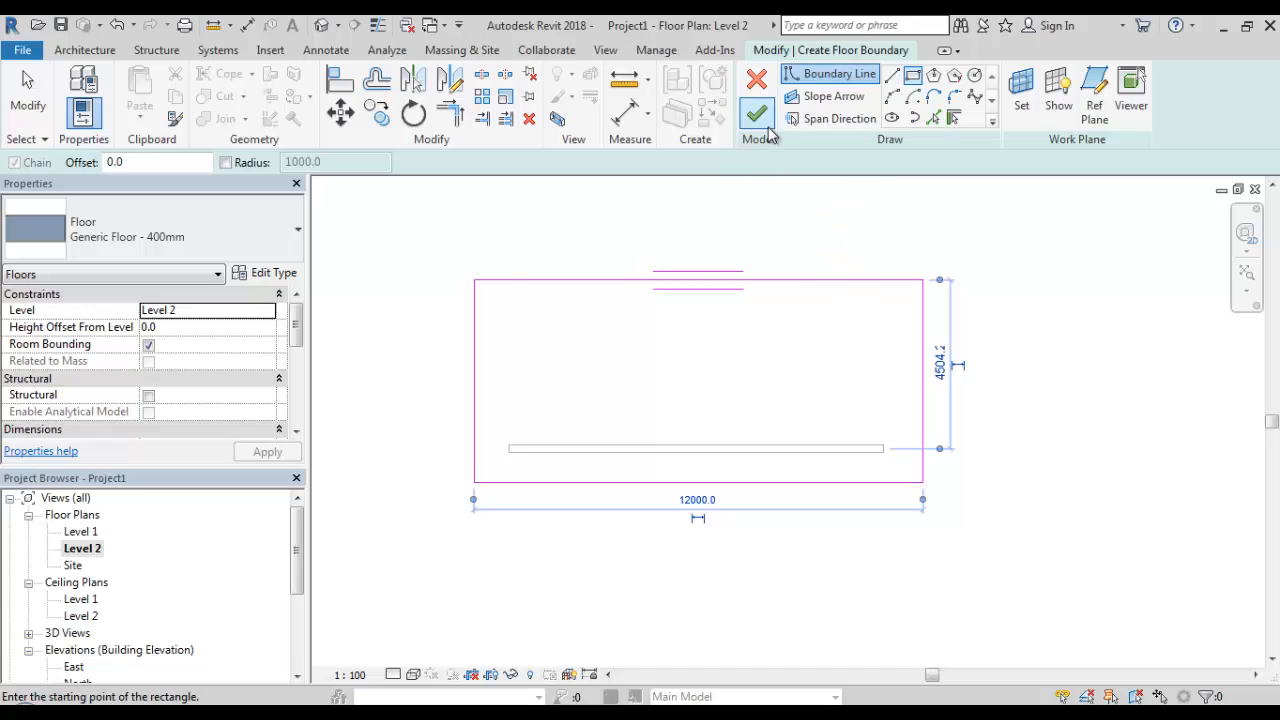
click(766, 128)
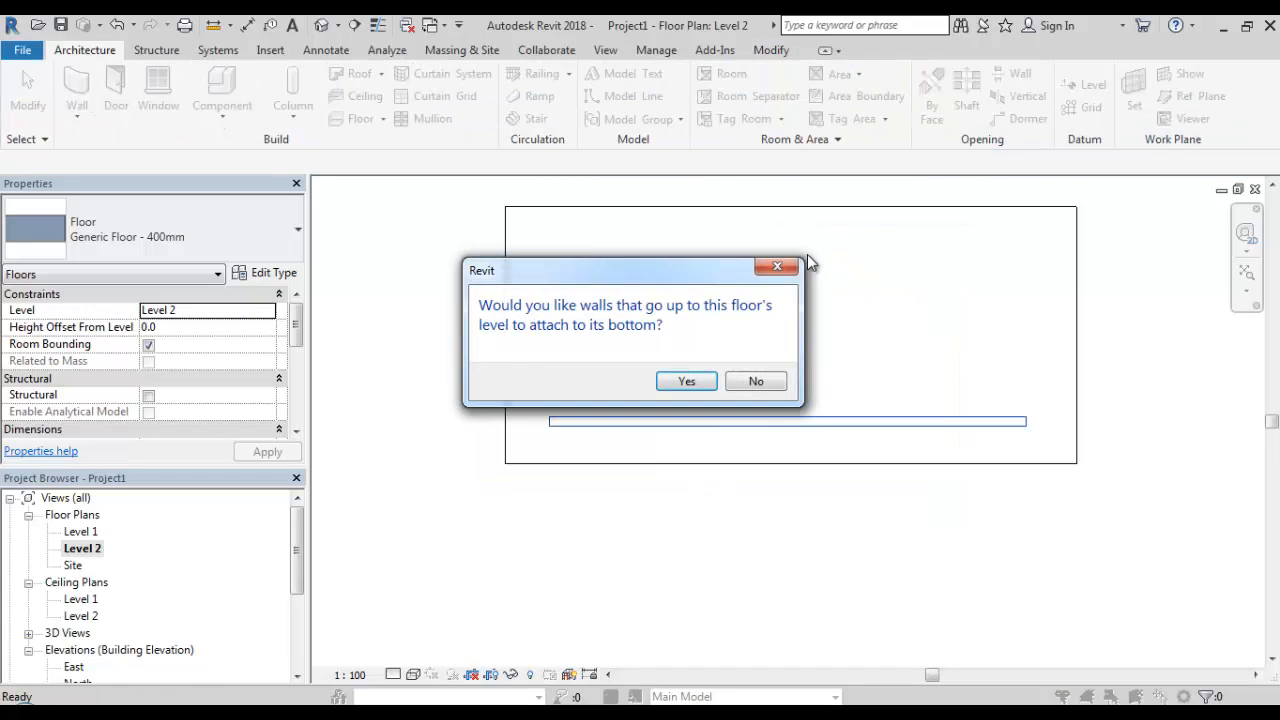
- Decline attaching the walls to the floor's bottom and view the wall and floor in the default 3D view
click(785, 381)
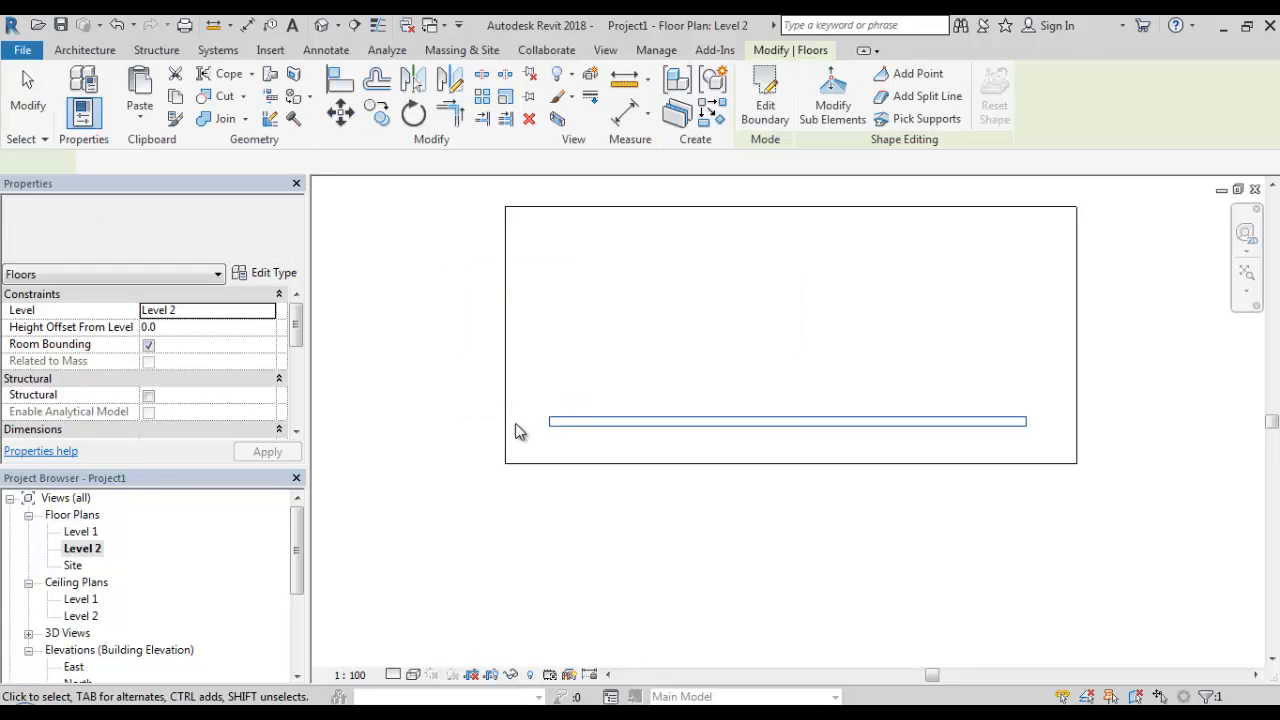
click(397, 494)
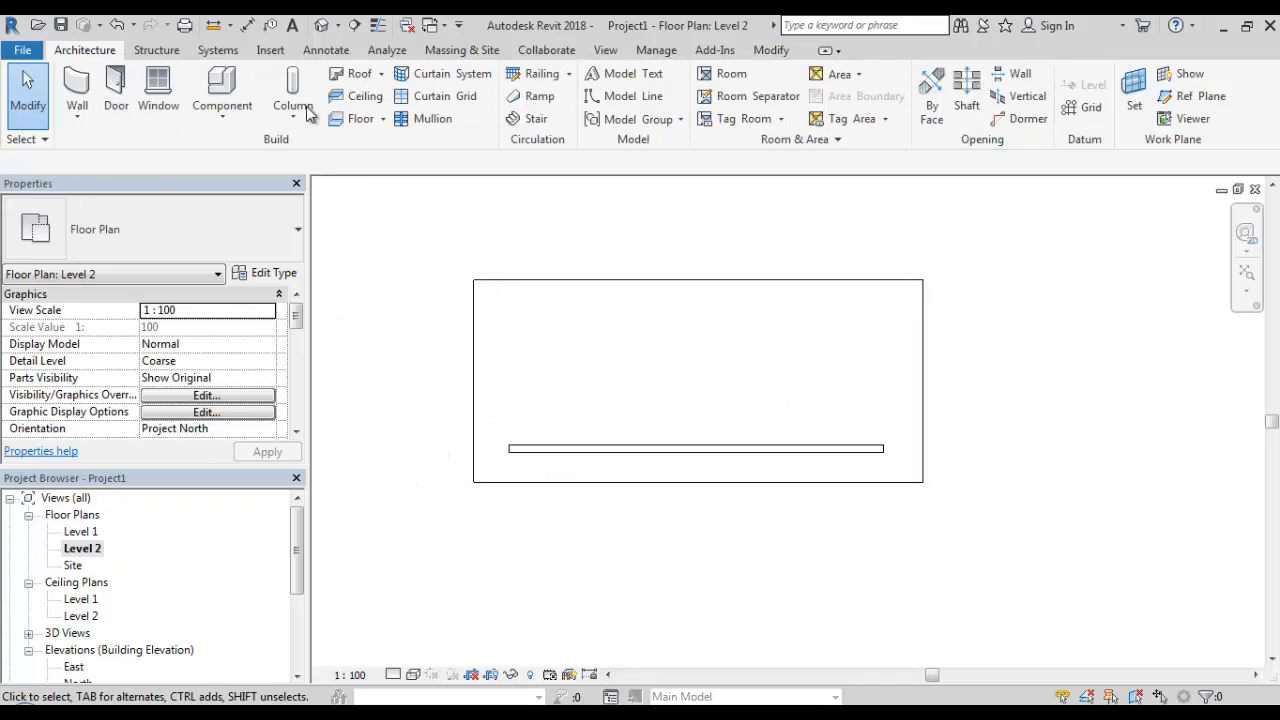
click(322, 25)
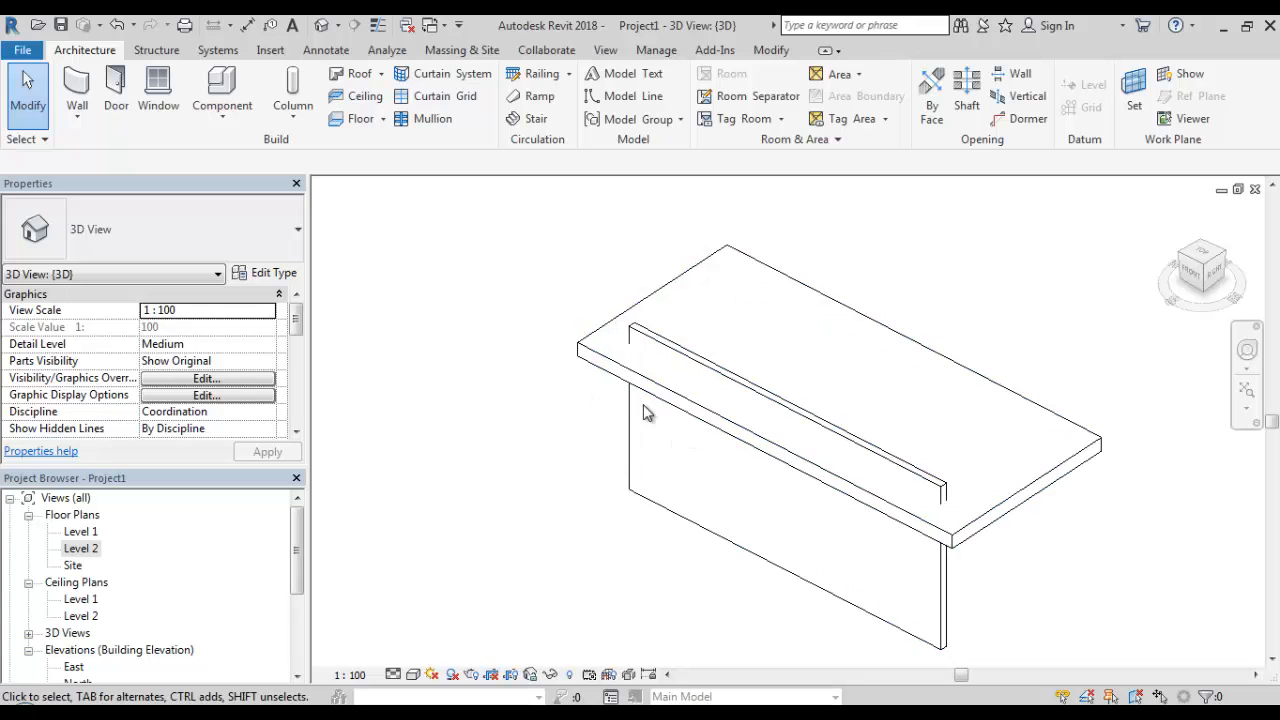
- View the wall and floor from a lower angle in 3D, then open the South elevation
shift+middle_drag(694, 463, 718, 355)
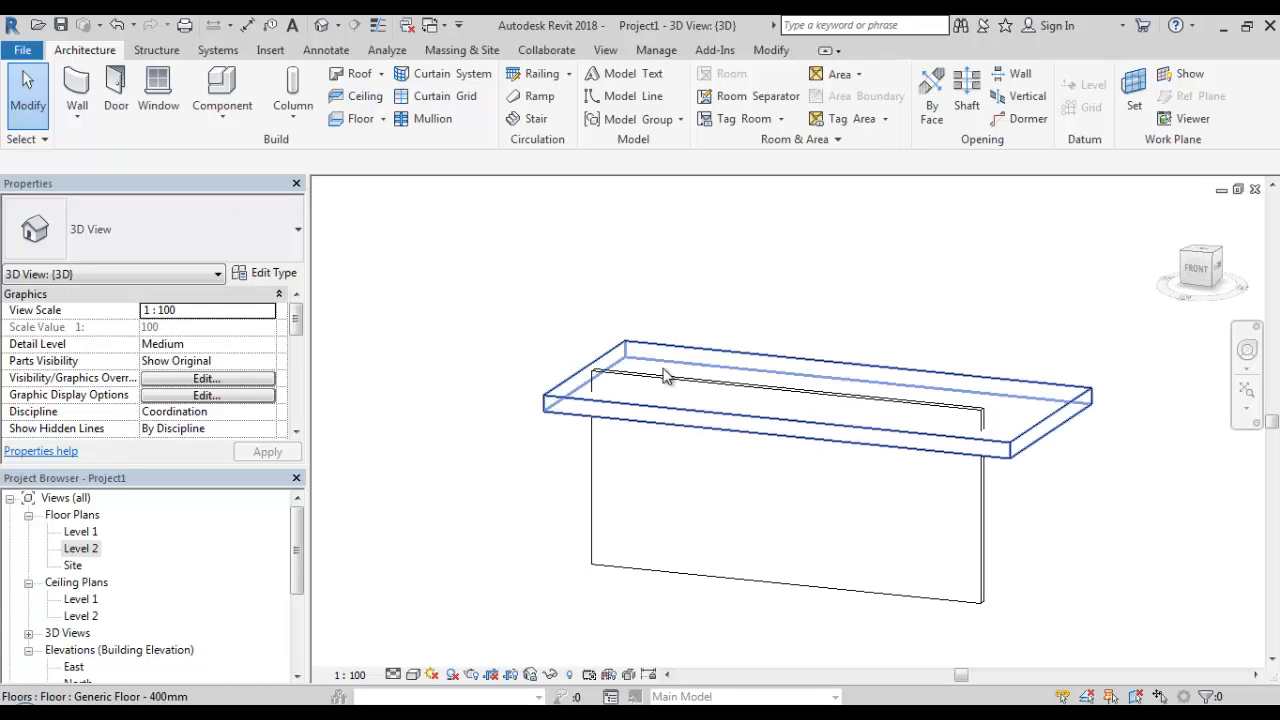
drag(296, 579, 301, 626)
double_click(92, 600)
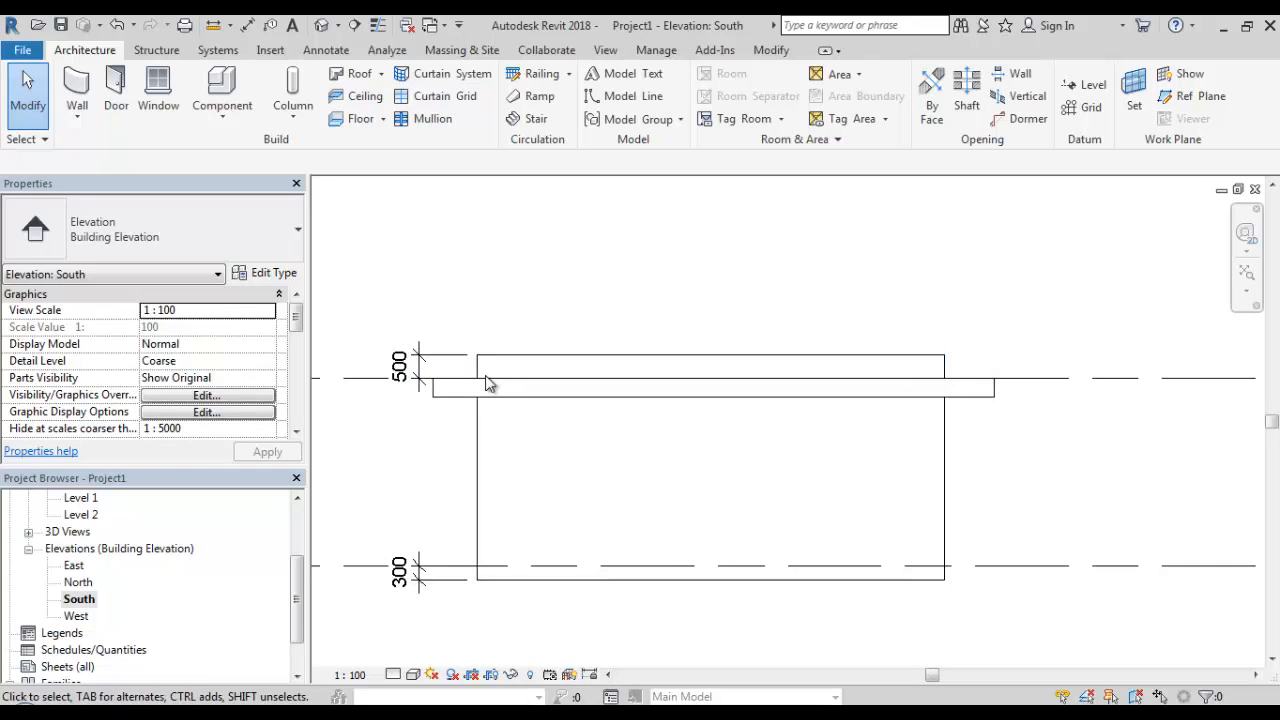
- Attach the top of the wall to the Generic Floor - 400mm at Level 2
click(482, 427)
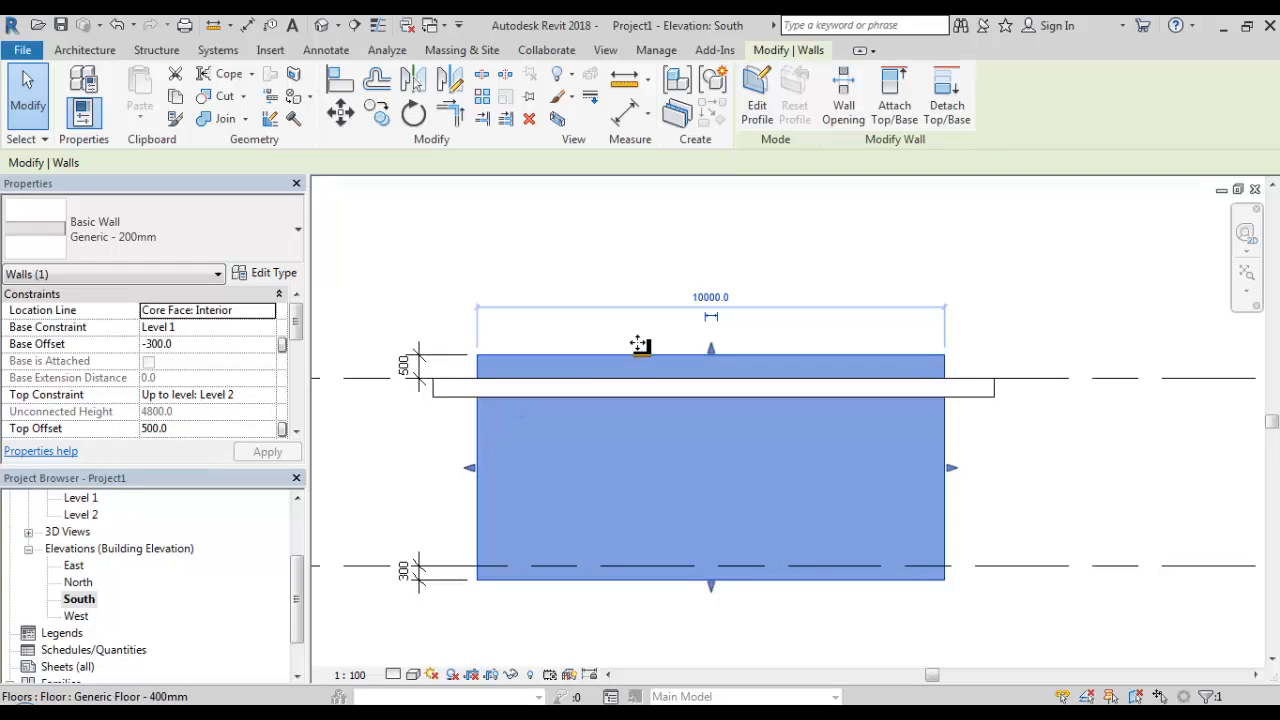
click(893, 112)
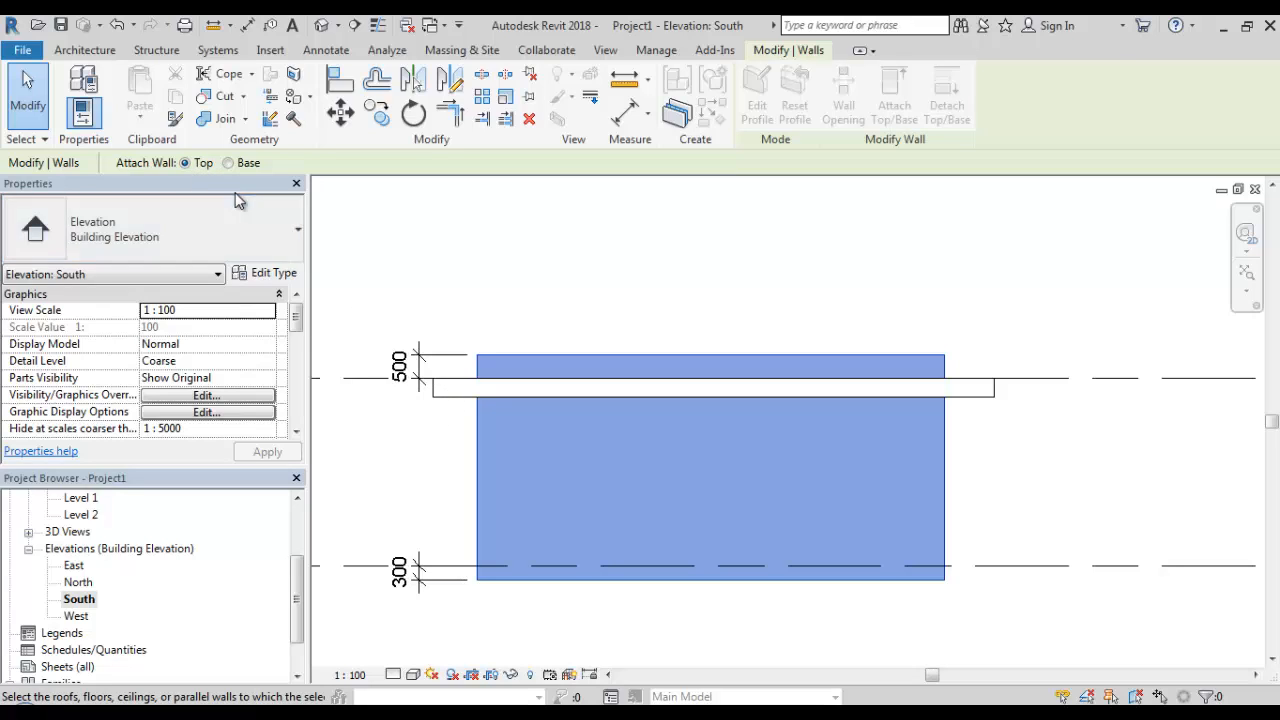
click(449, 401)
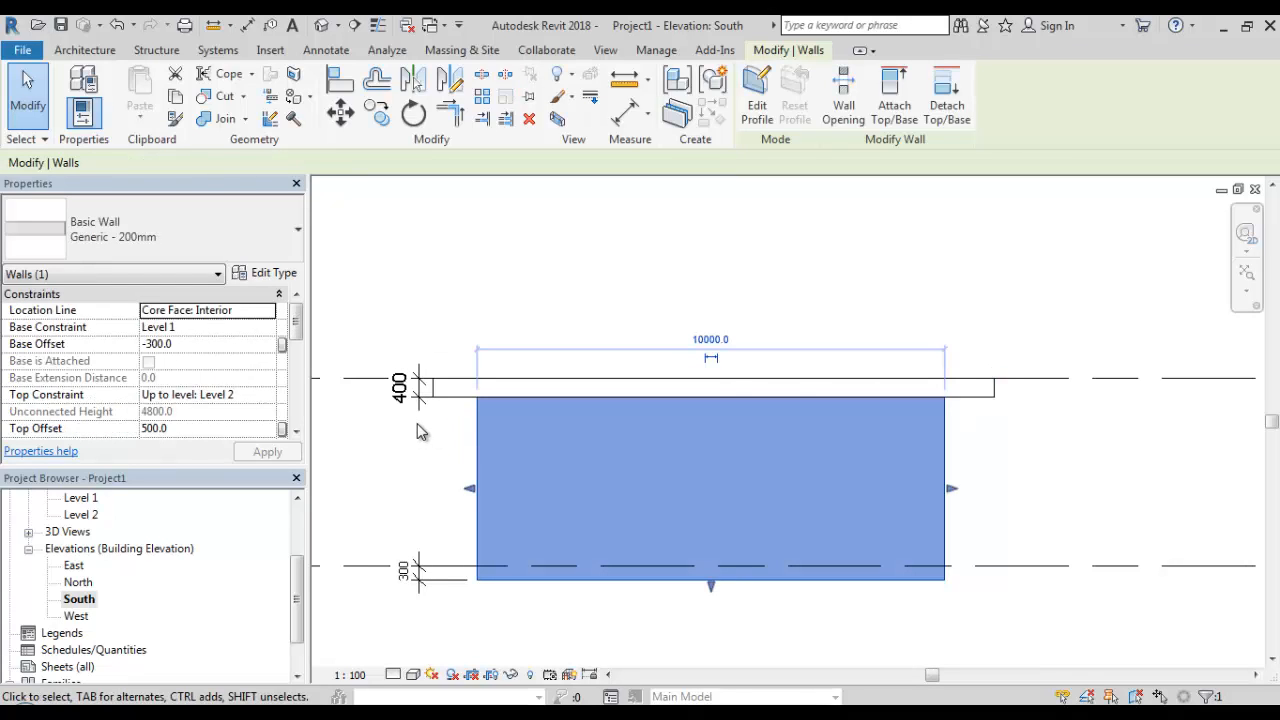
- Examine the junction between the wall's top edge and the underside of the floor near the wall's right end
scroll(965, 420, up, 5)
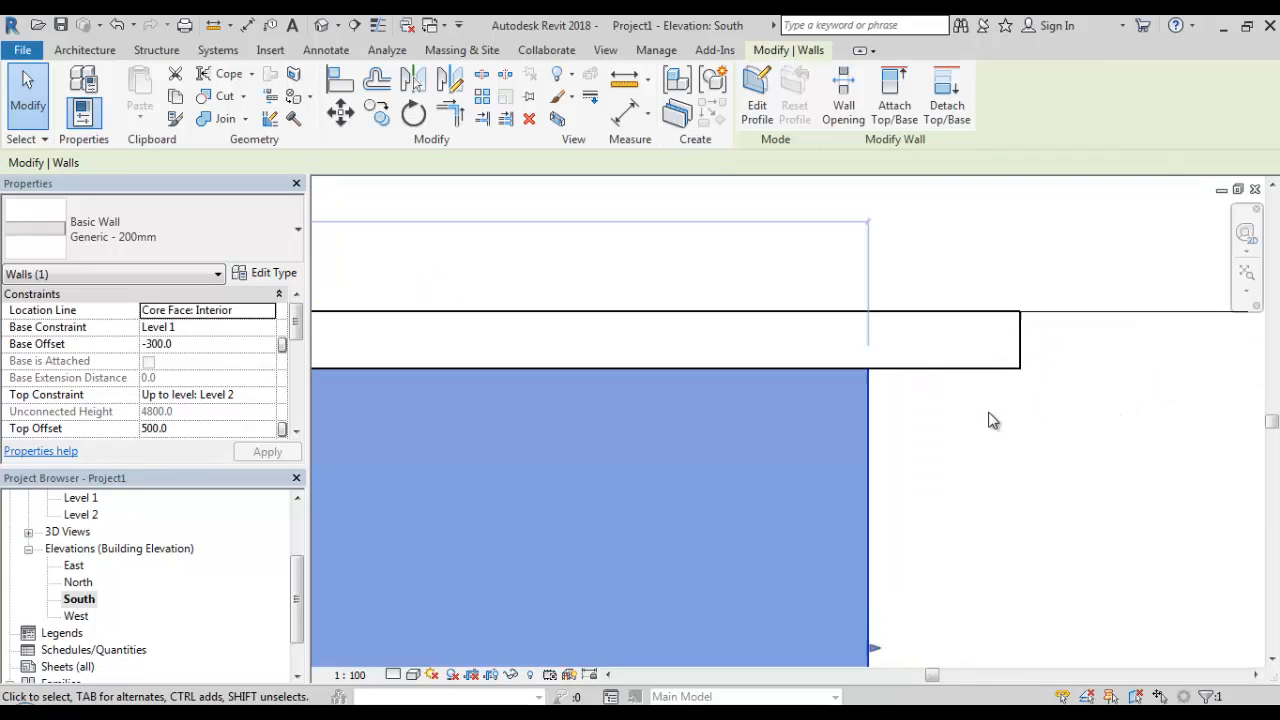
scroll(882, 384, up, 2)
scroll(880, 384, up, 2)
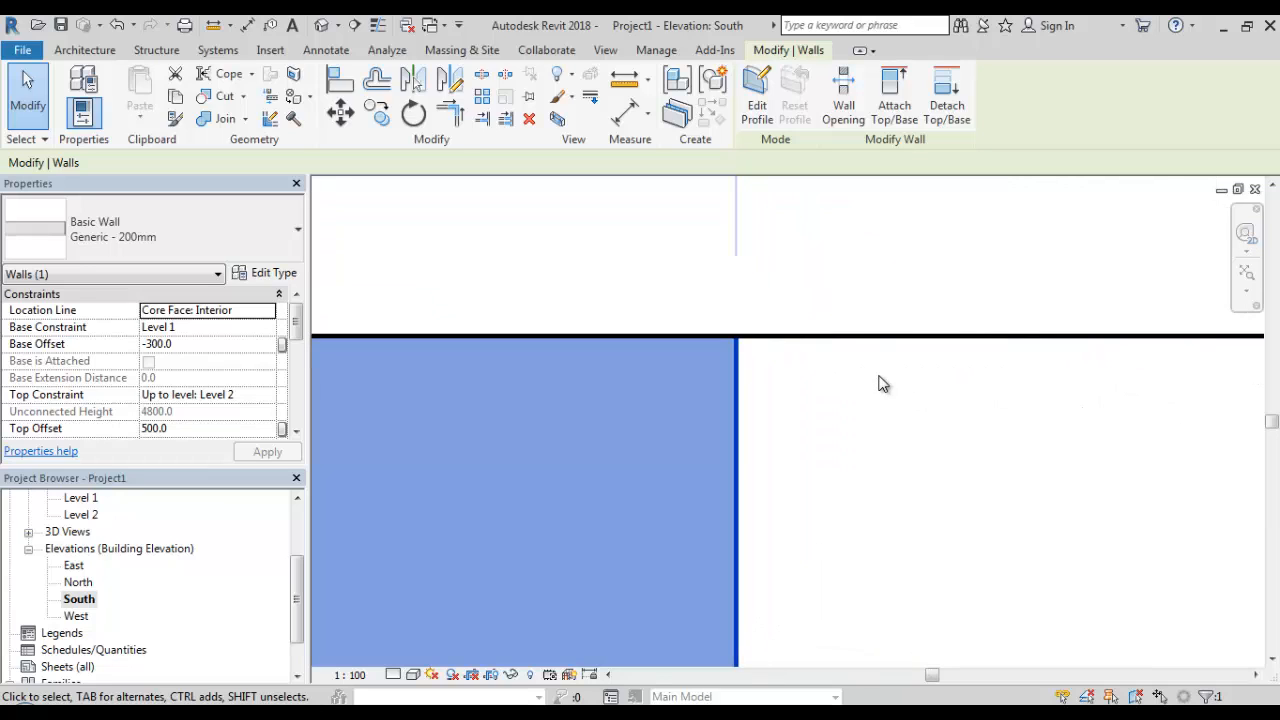
scroll(882, 384, down, 1)
scroll(880, 384, down, 1)
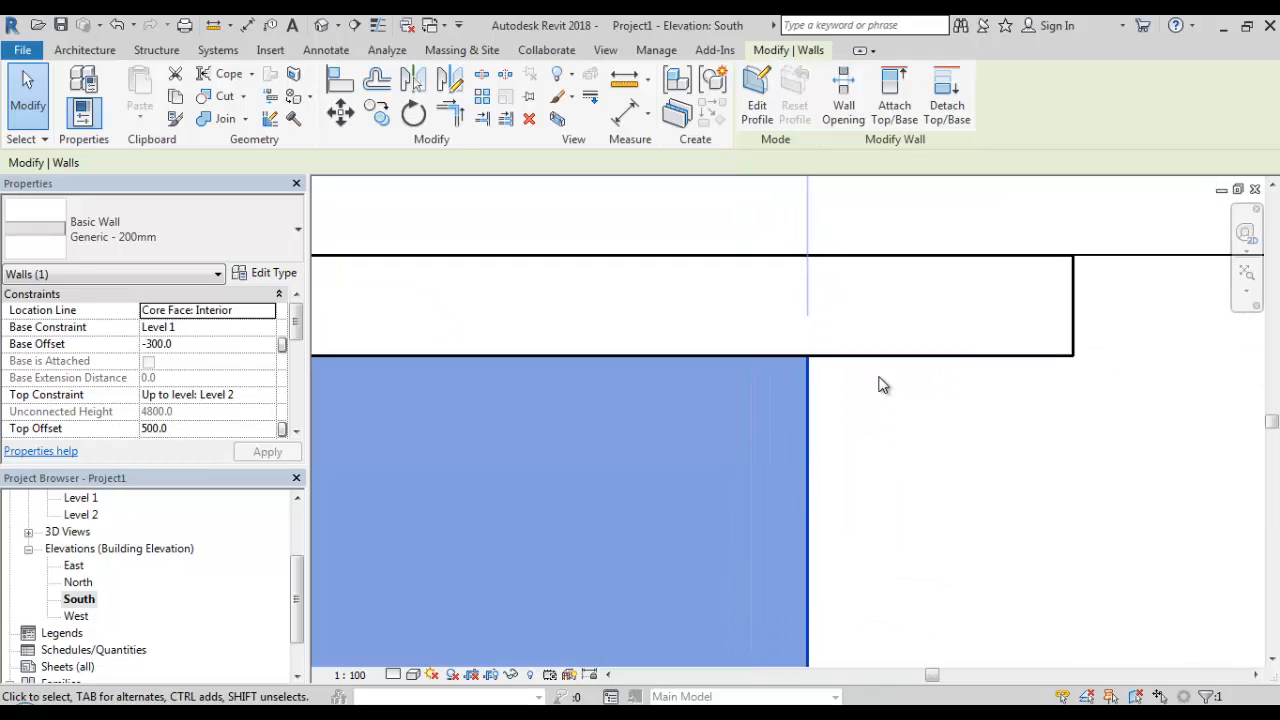
scroll(872, 395, down, 1)
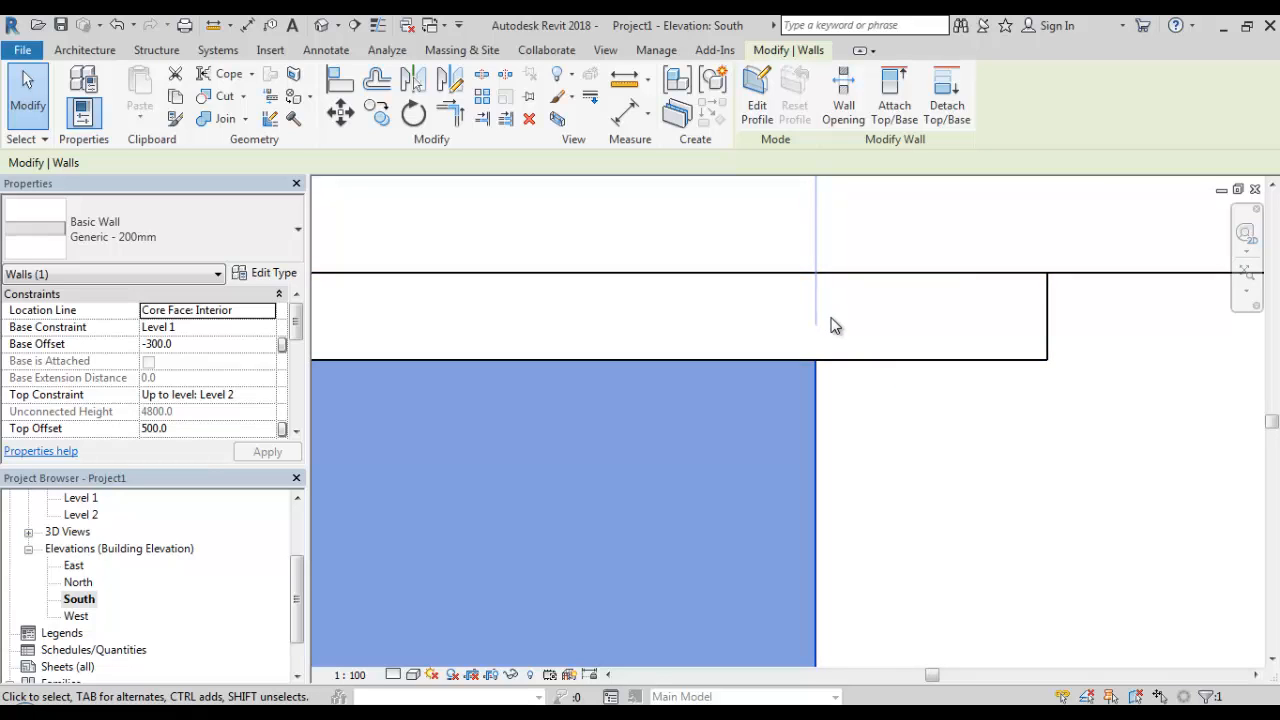
scroll(837, 326, down, 3)
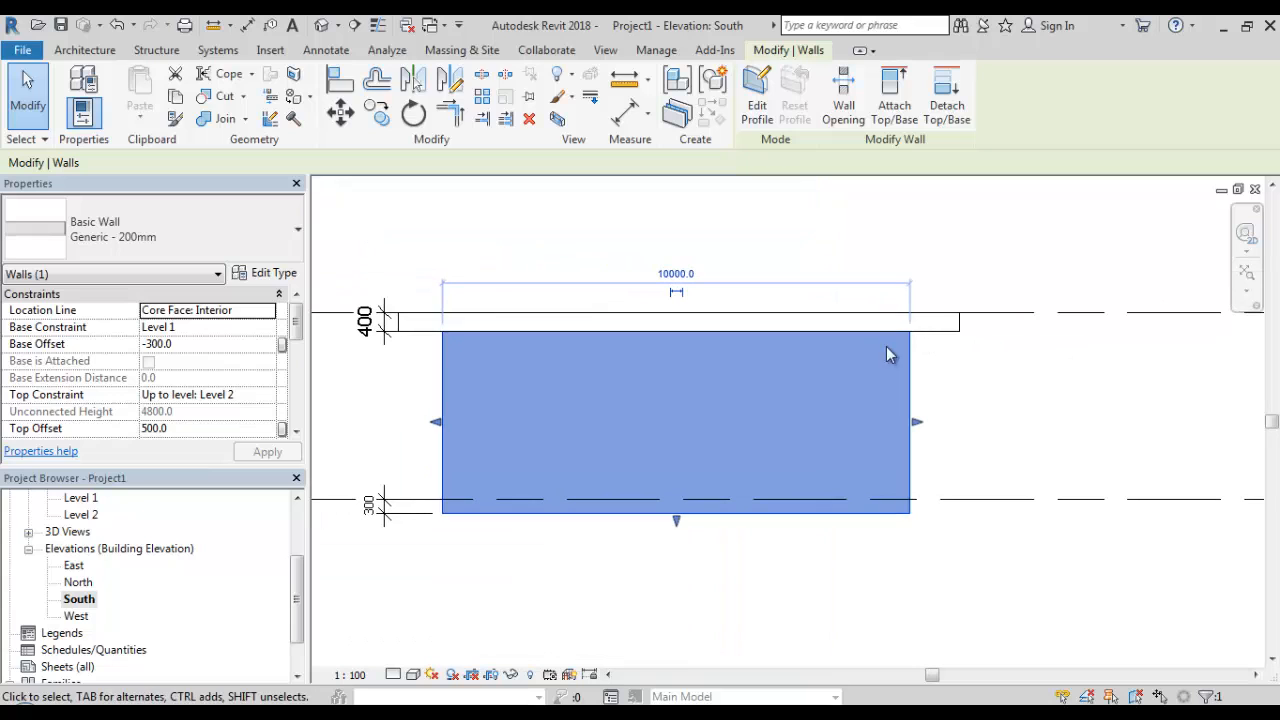
- Undo the wall attachment and the creation of the Level 2 floor, then check the wall's constraints
click(784, 256)
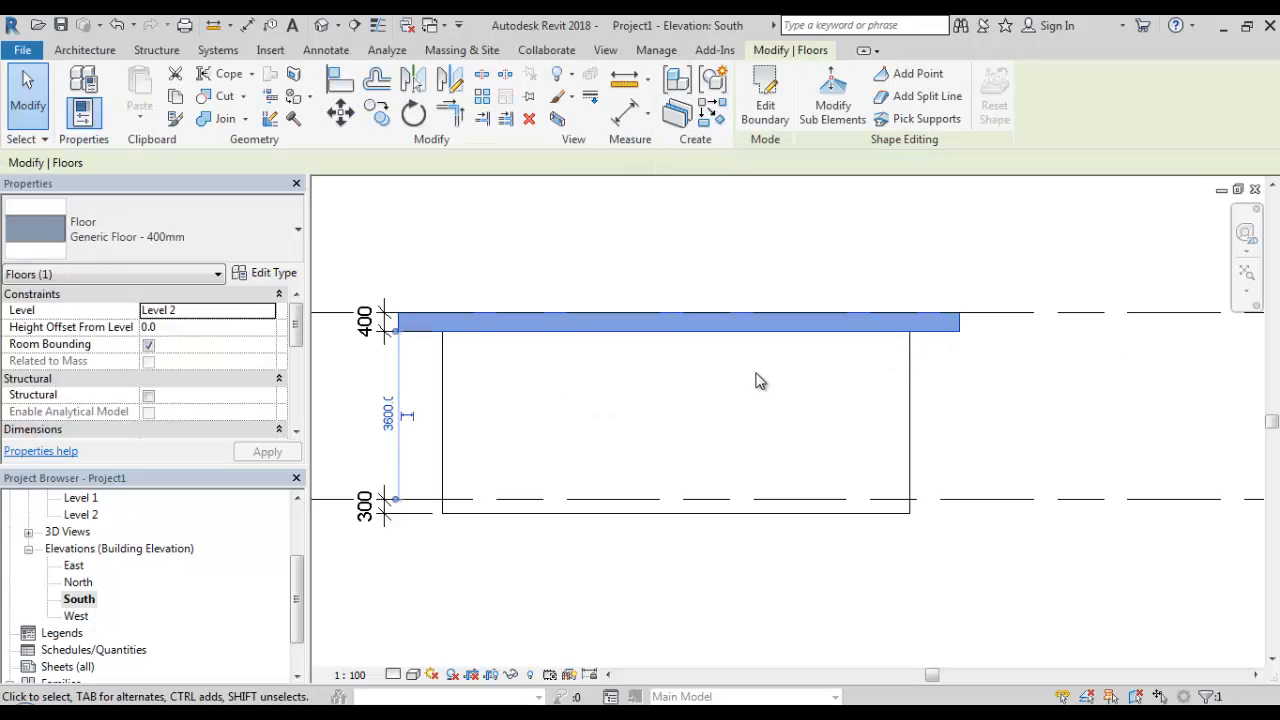
key(ctrl+z)
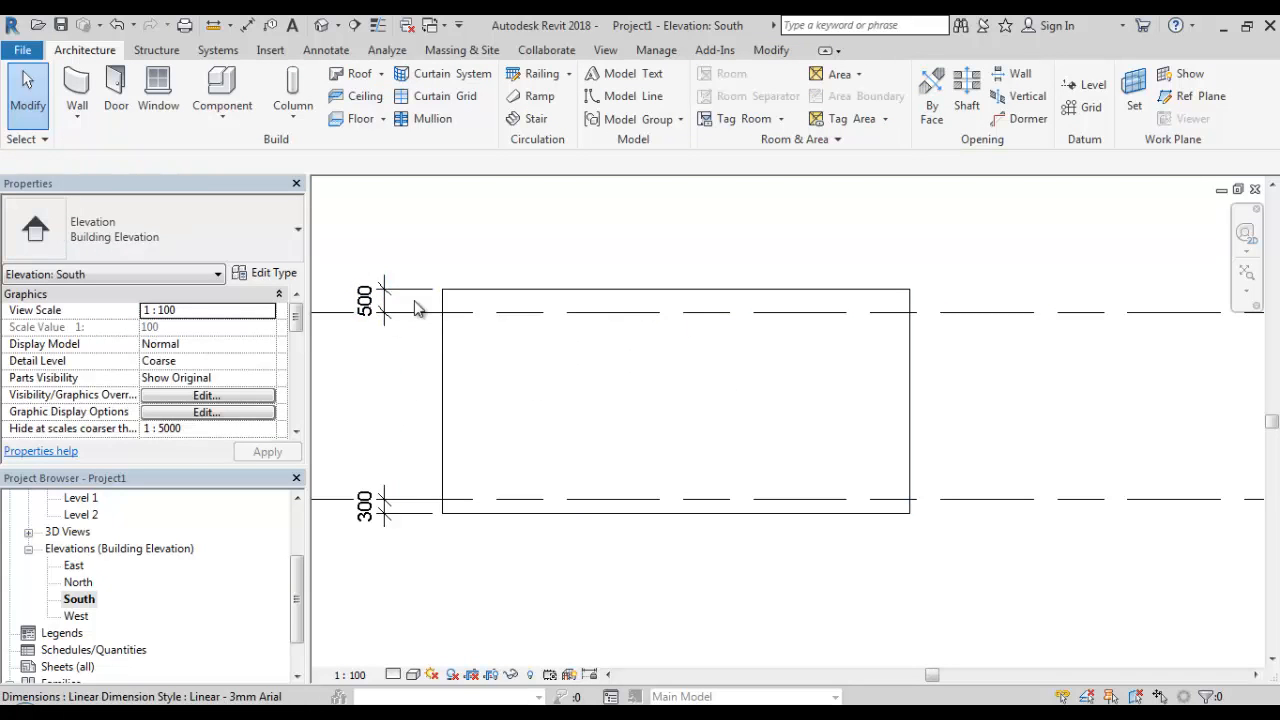
click(480, 297)
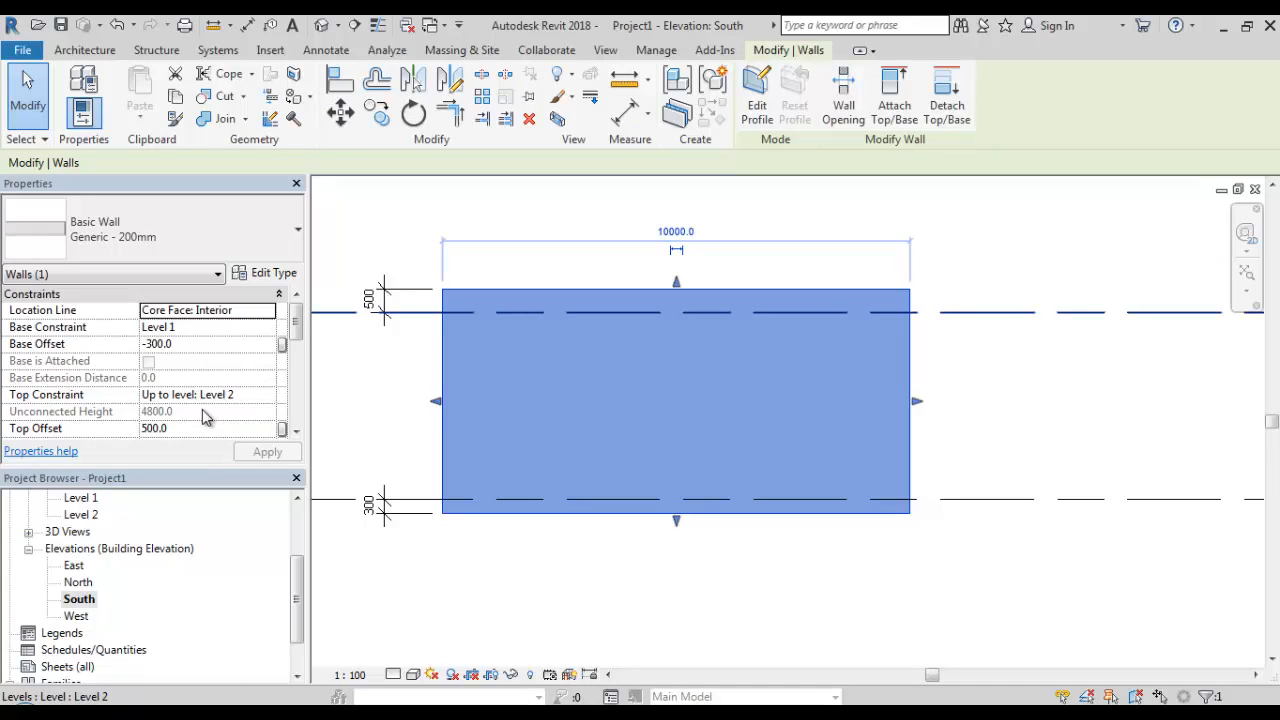
click(979, 396)
scroll(905, 380, down, 1)
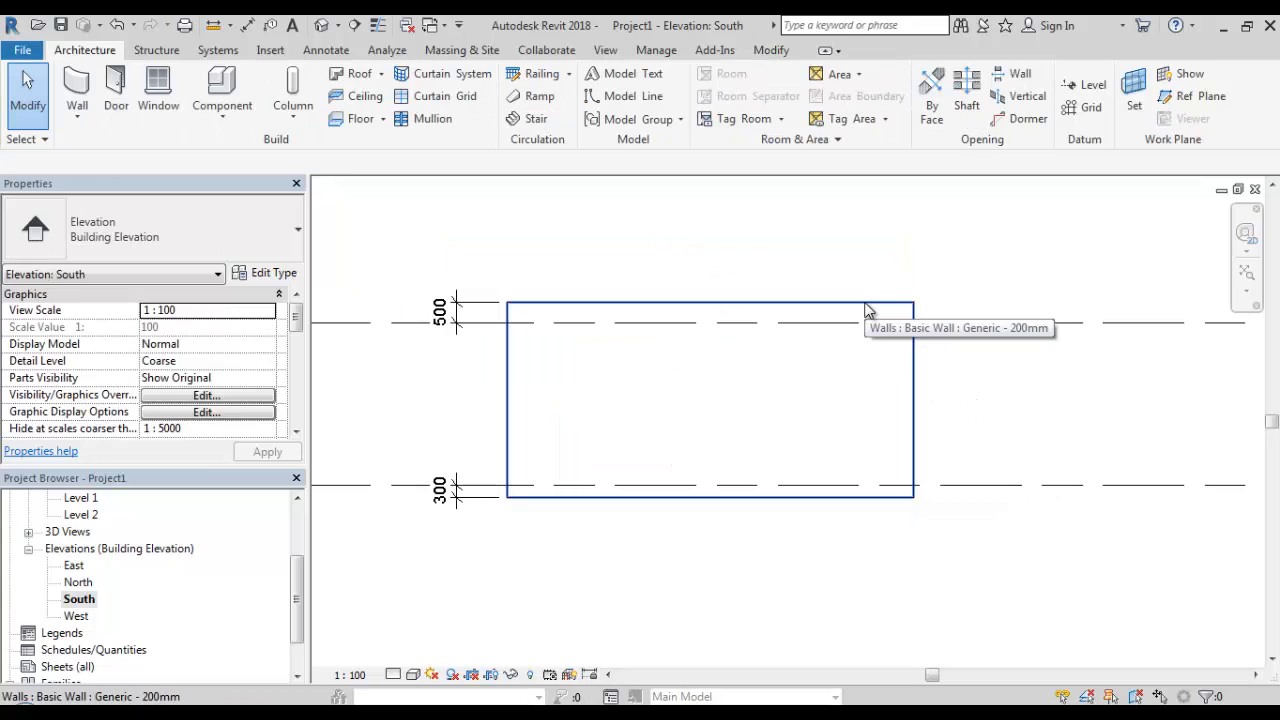
- Edit the wall's profile and raise its top edge to about 6400 mm above the base, removing the conflicting constraints
click(867, 311)
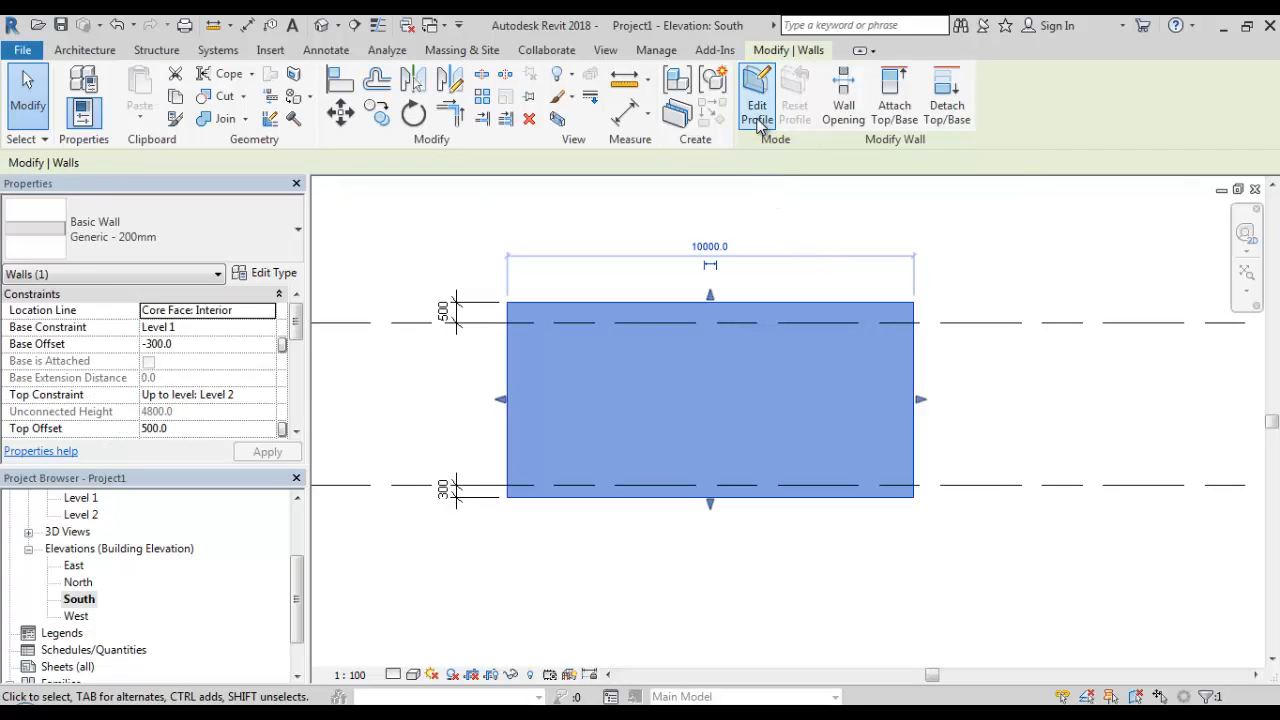
double_click(820, 310)
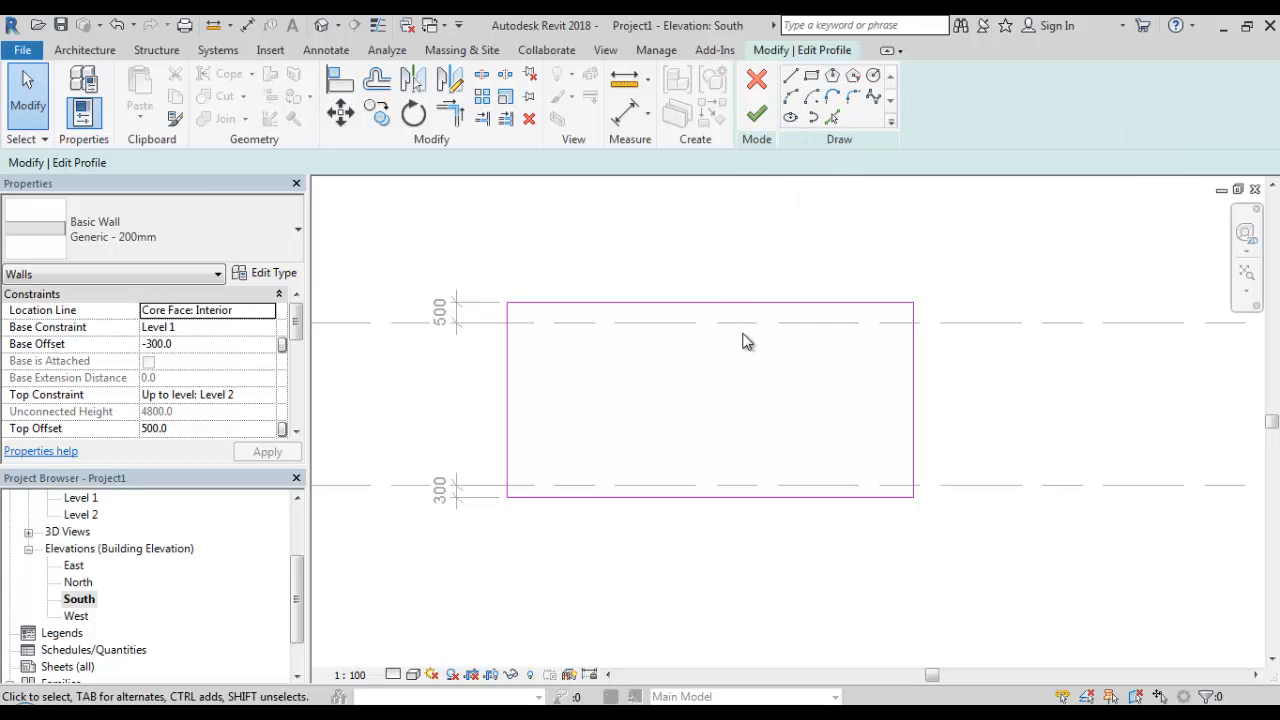
click(768, 303)
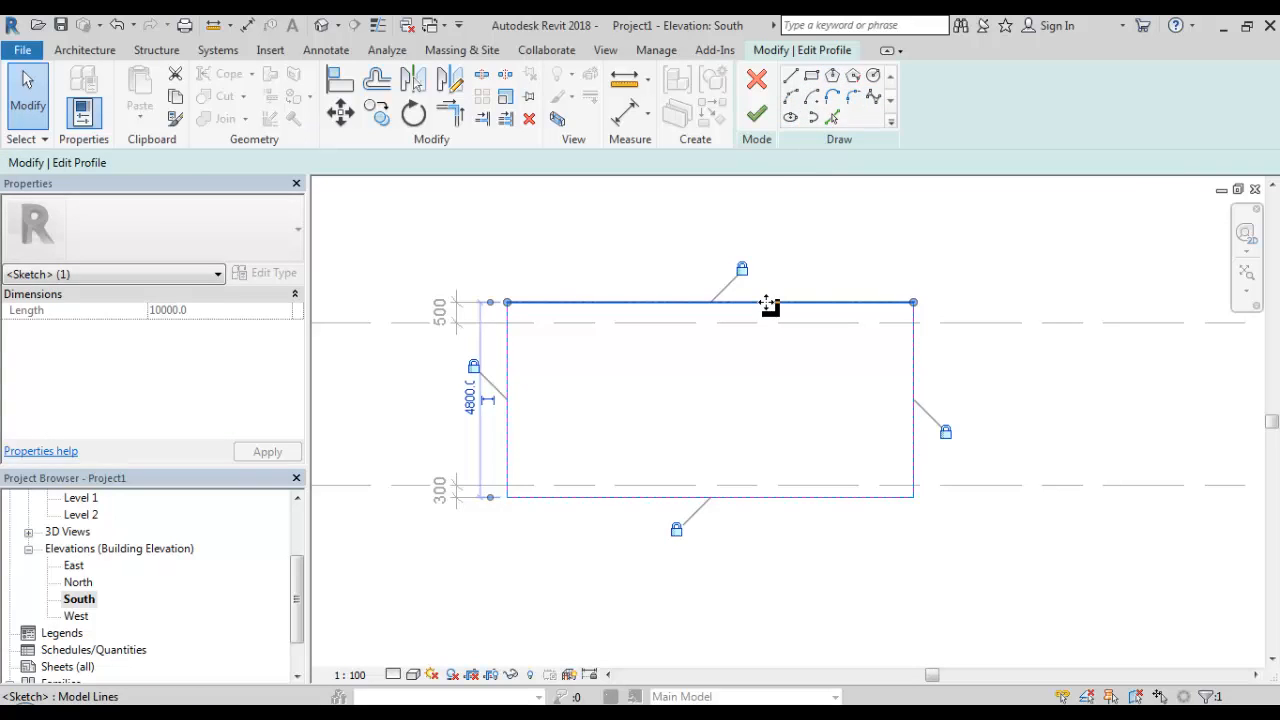
mouse_move(768, 303)
mouse_down()
mouse_move(794, 229)
mouse_move(789, 294)
mouse_move(792, 245)
mouse_move(784, 297)
mouse_move(771, 289)
mouse_move(791, 277)
mouse_move(806, 229)
mouse_move(803, 291)
mouse_move(802, 230)
mouse_up()
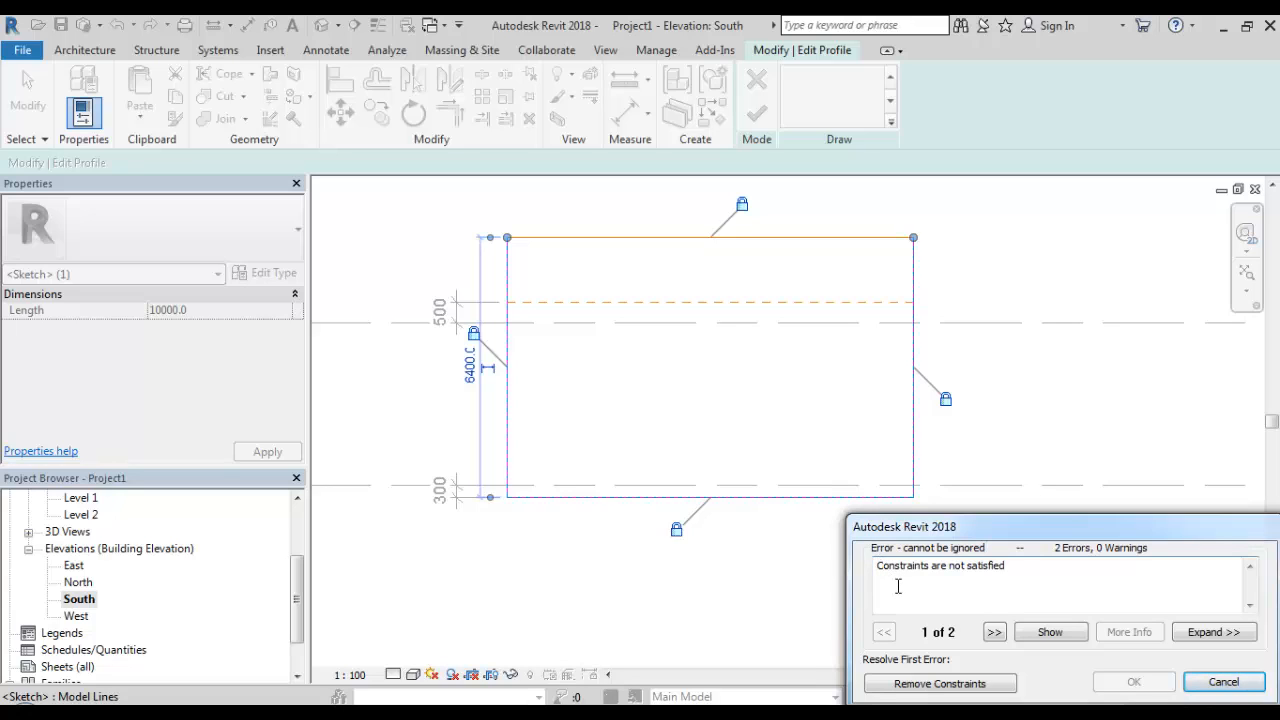
click(936, 684)
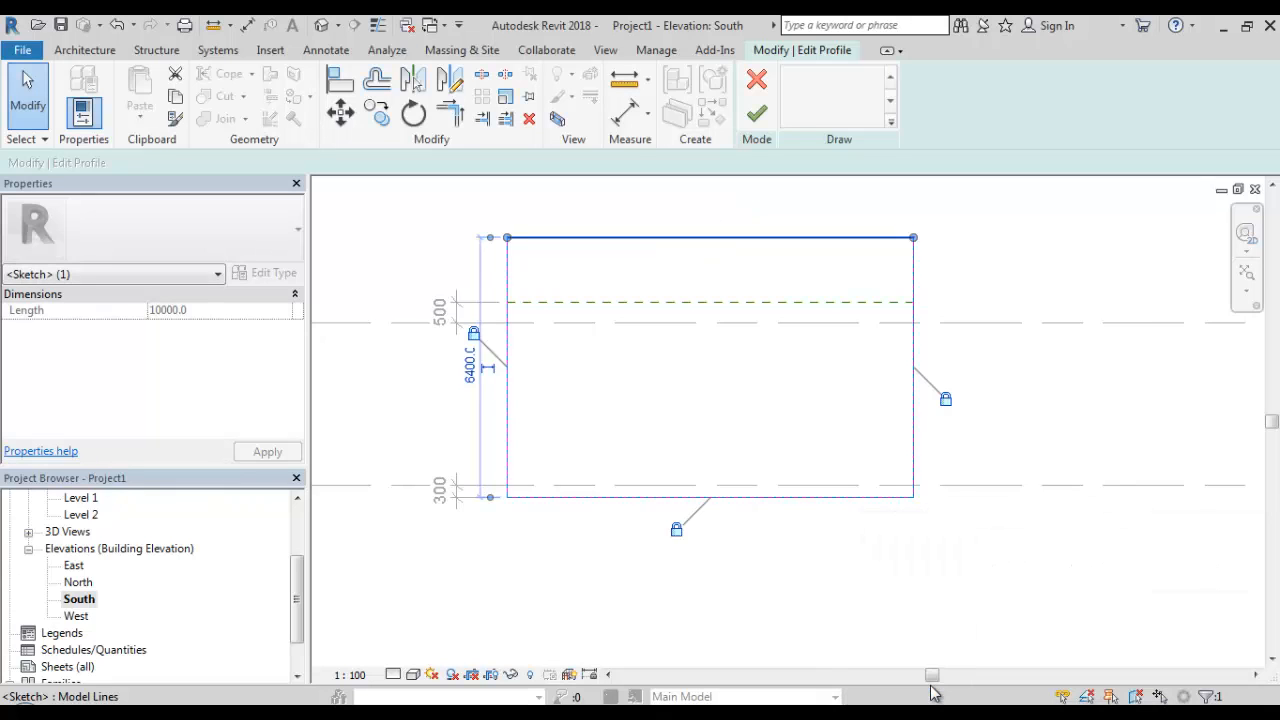
click(825, 585)
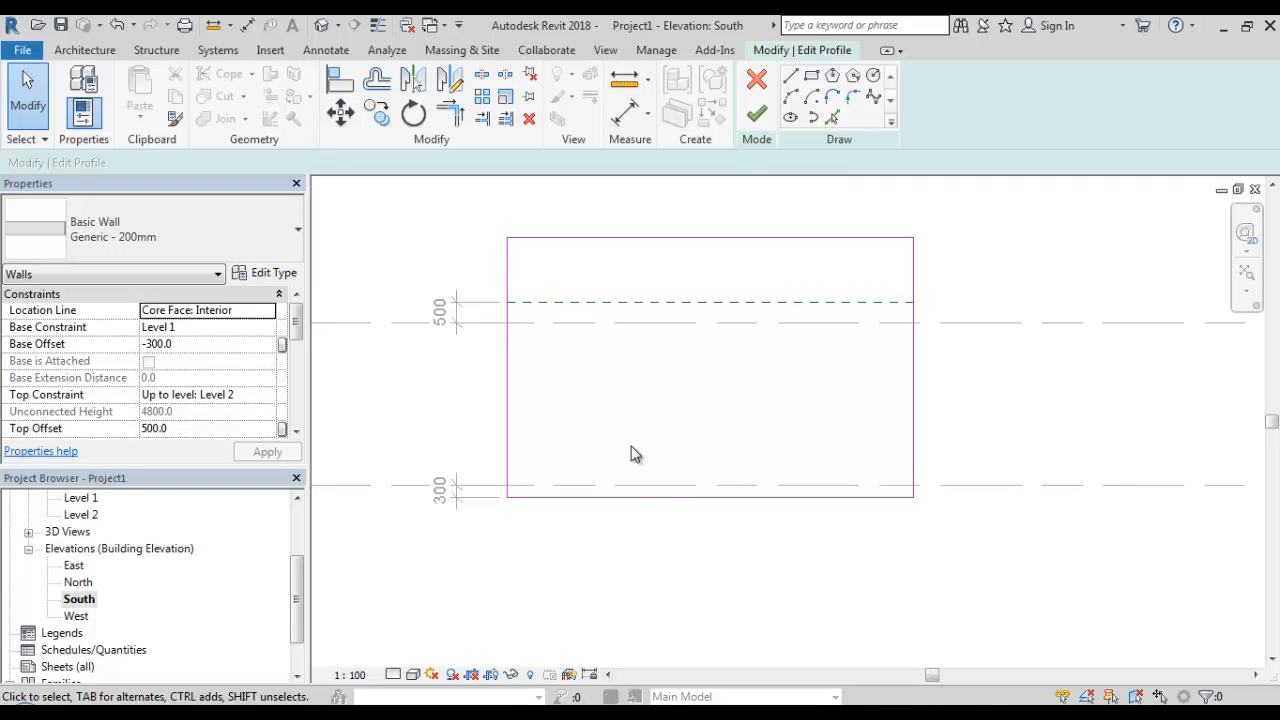
- Sketch a vertical line down from the top edge, 3800 mm from the left end, and continue it with an arc of about 2641 mm radius curving left
click(790, 77)
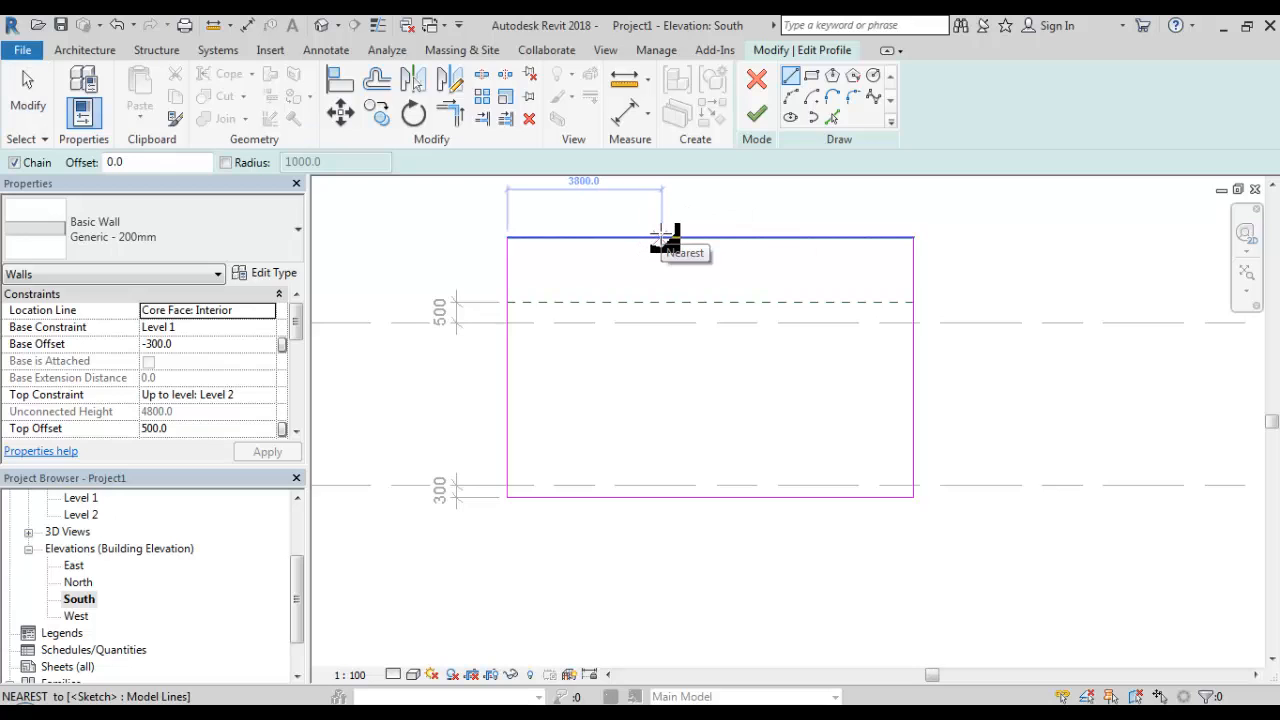
click(663, 238)
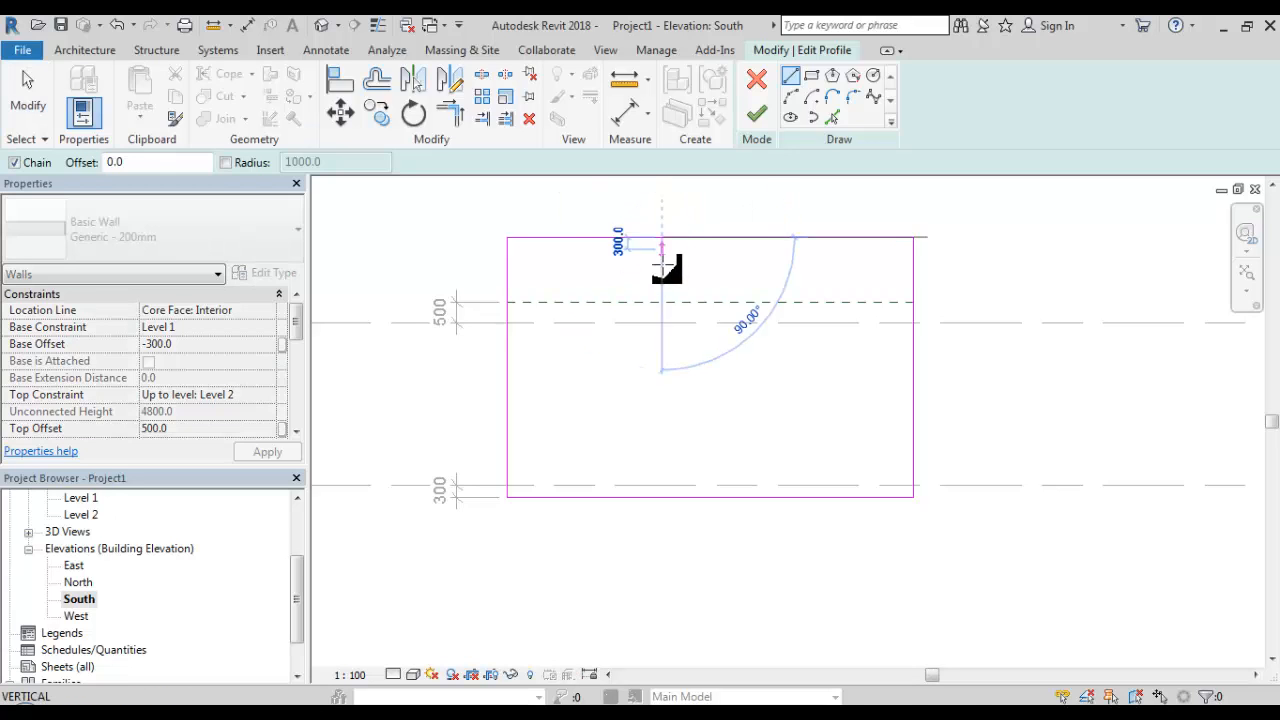
click(663, 368)
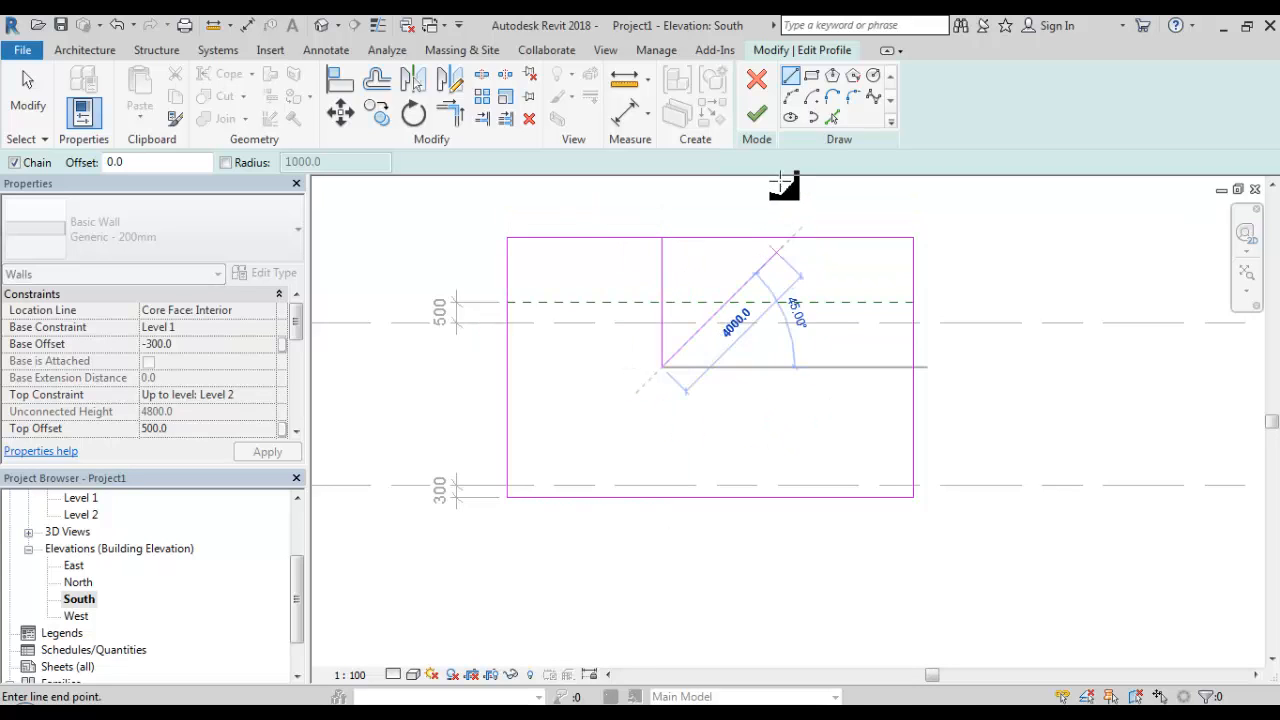
click(789, 103)
click(663, 368)
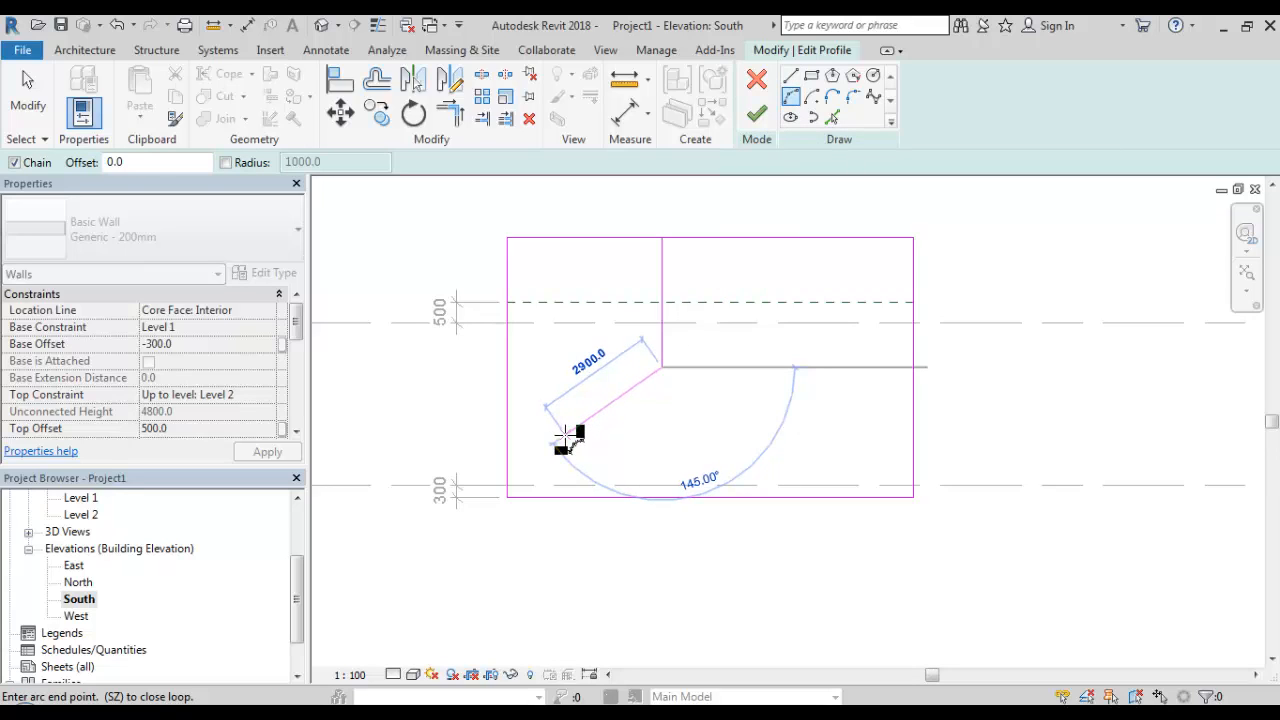
click(569, 434)
click(630, 410)
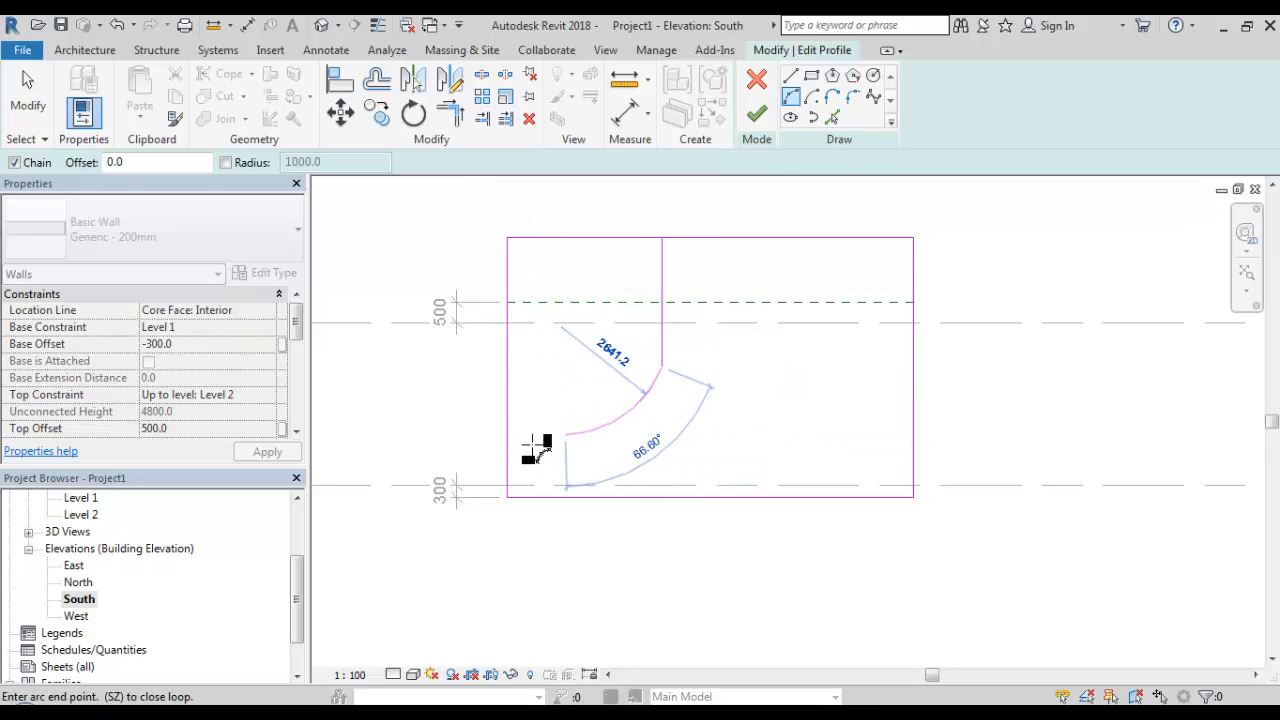
- Sketch a slanted line from the arc's lower end to the profile's bottom edge and try to finish the profile
click(789, 80)
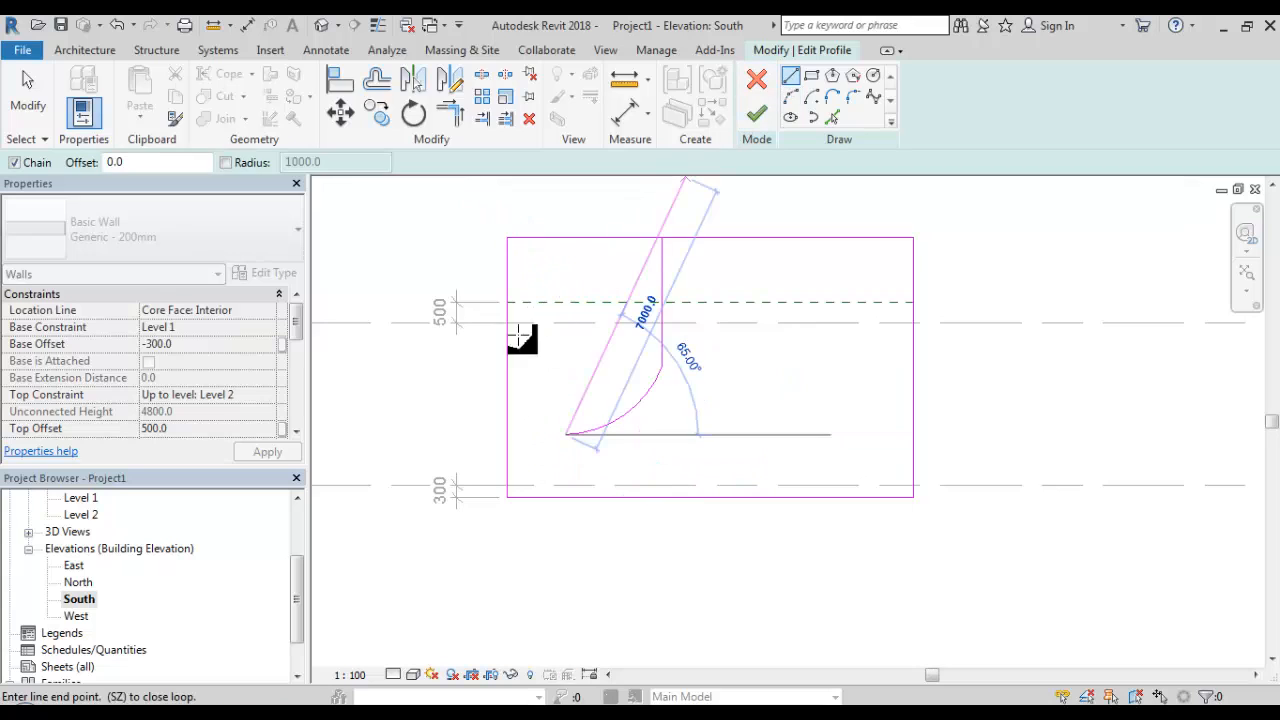
click(550, 496)
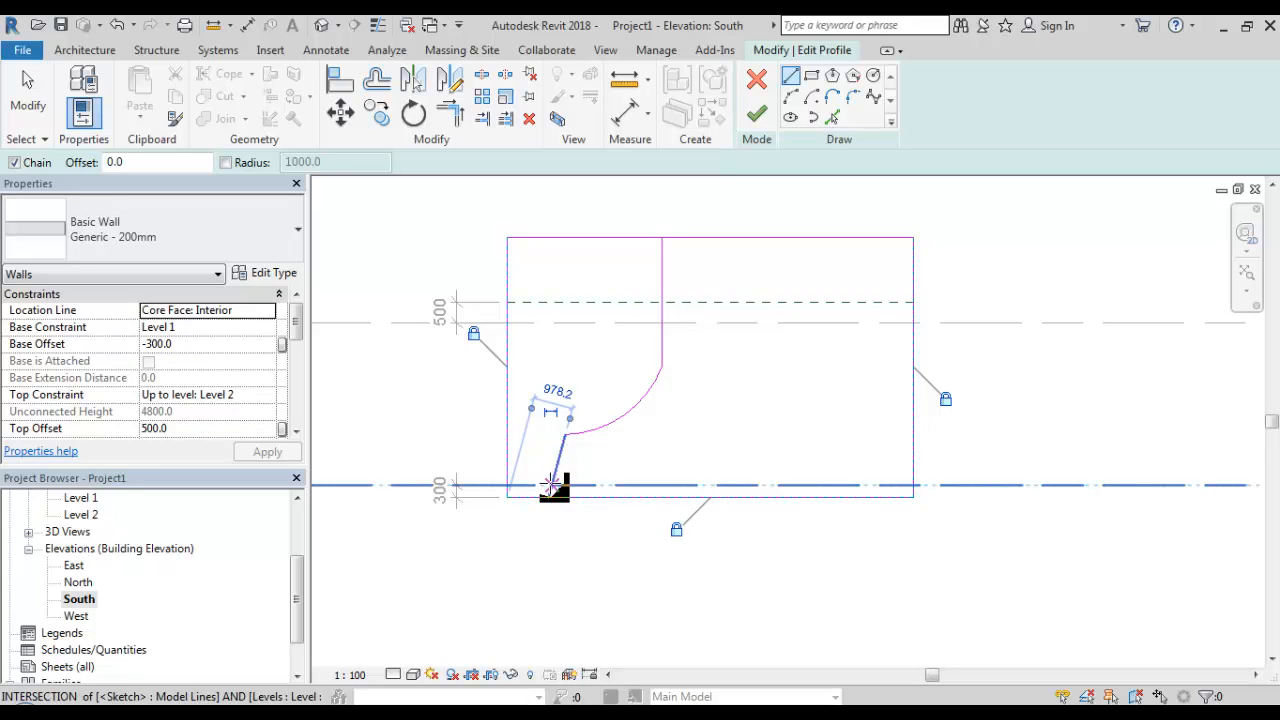
key(Escape)
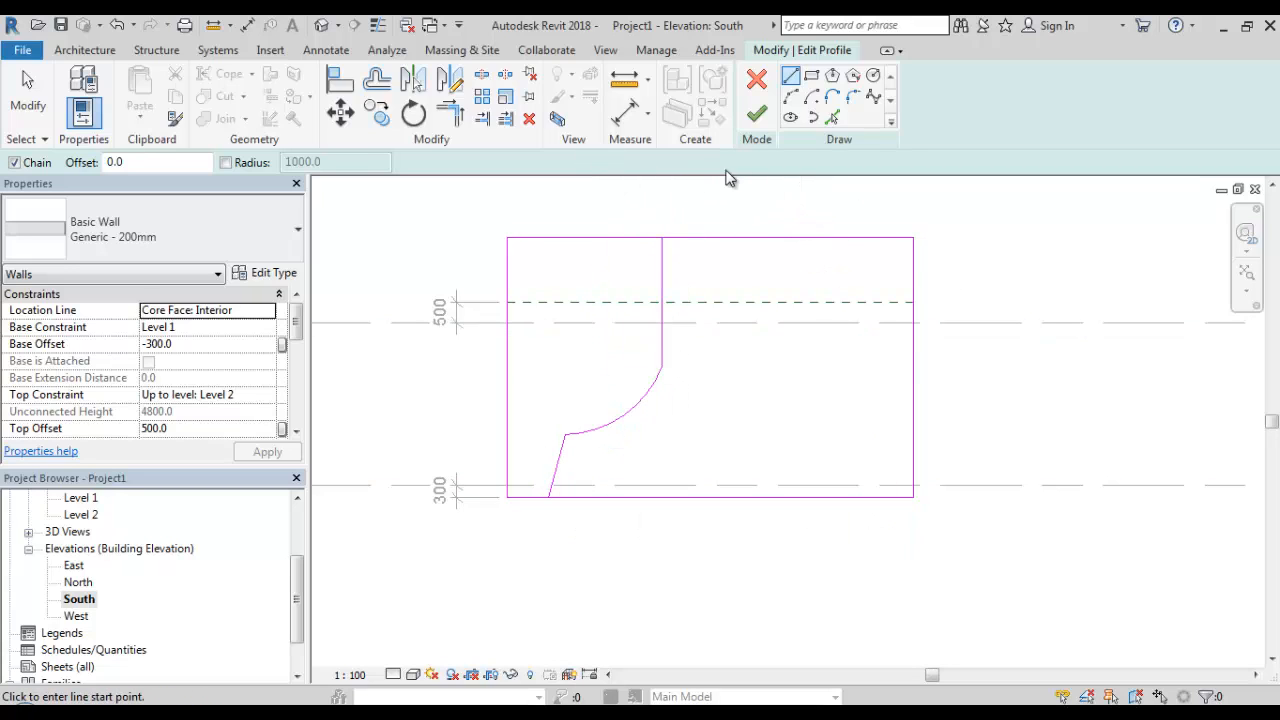
click(756, 113)
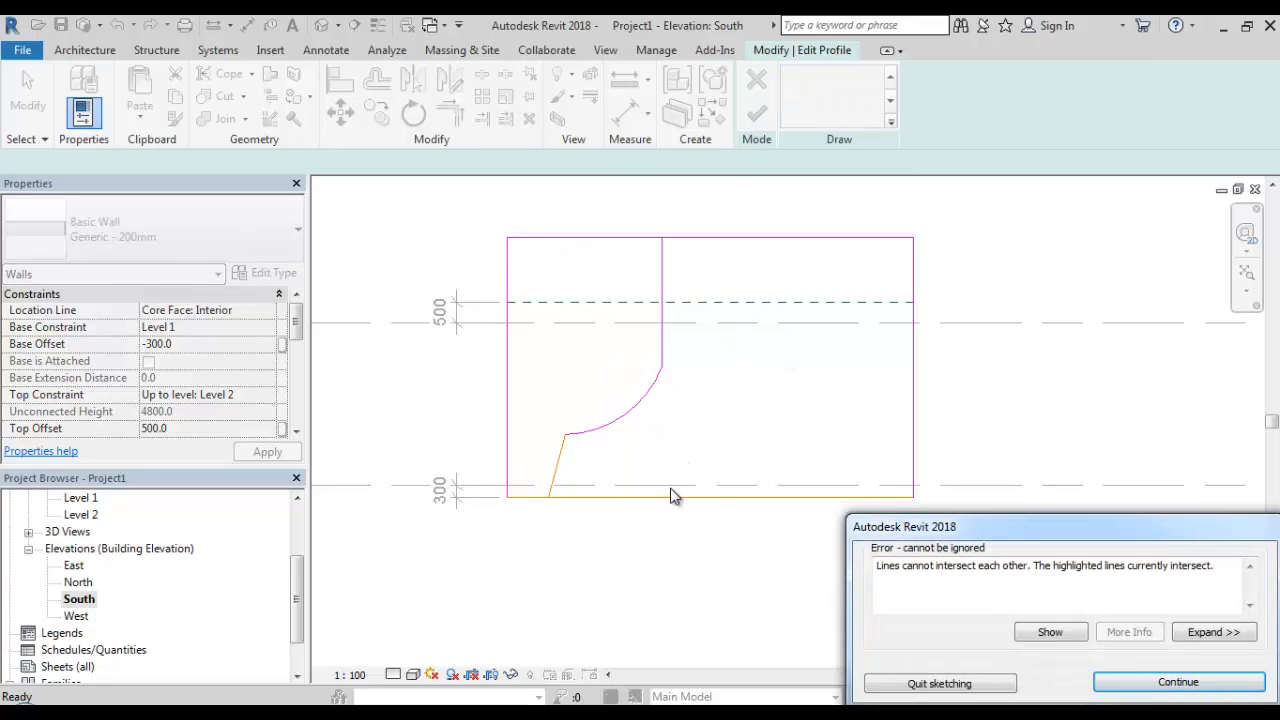
click(1112, 686)
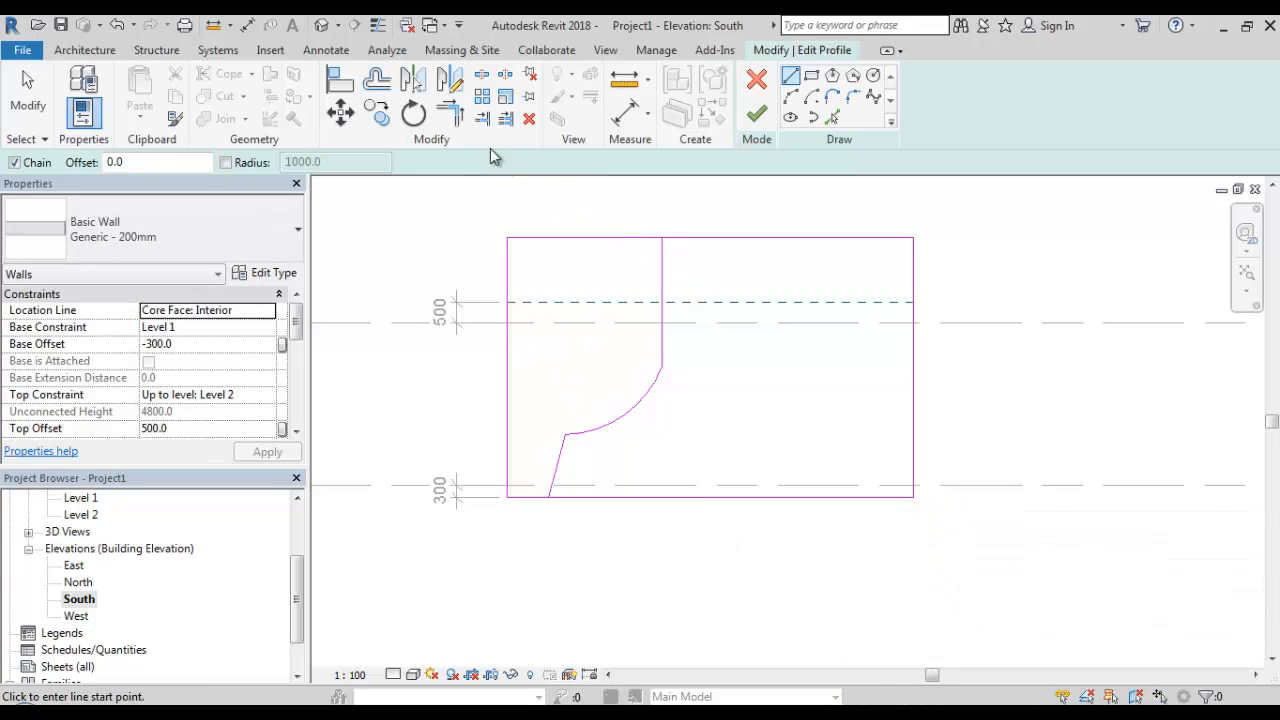
- Trim the profile's top and bottom edges to corners with the new vertical and slanted lines, keeping the portions on the right
click(452, 115)
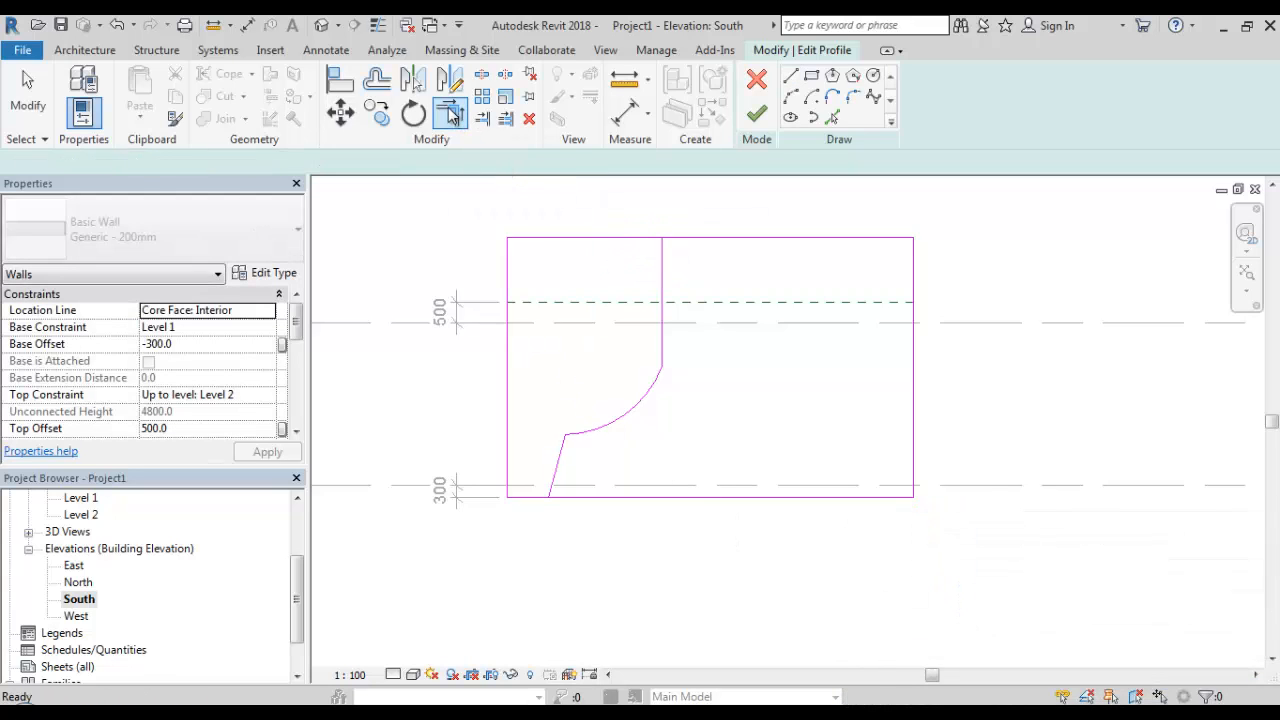
click(664, 268)
click(672, 278)
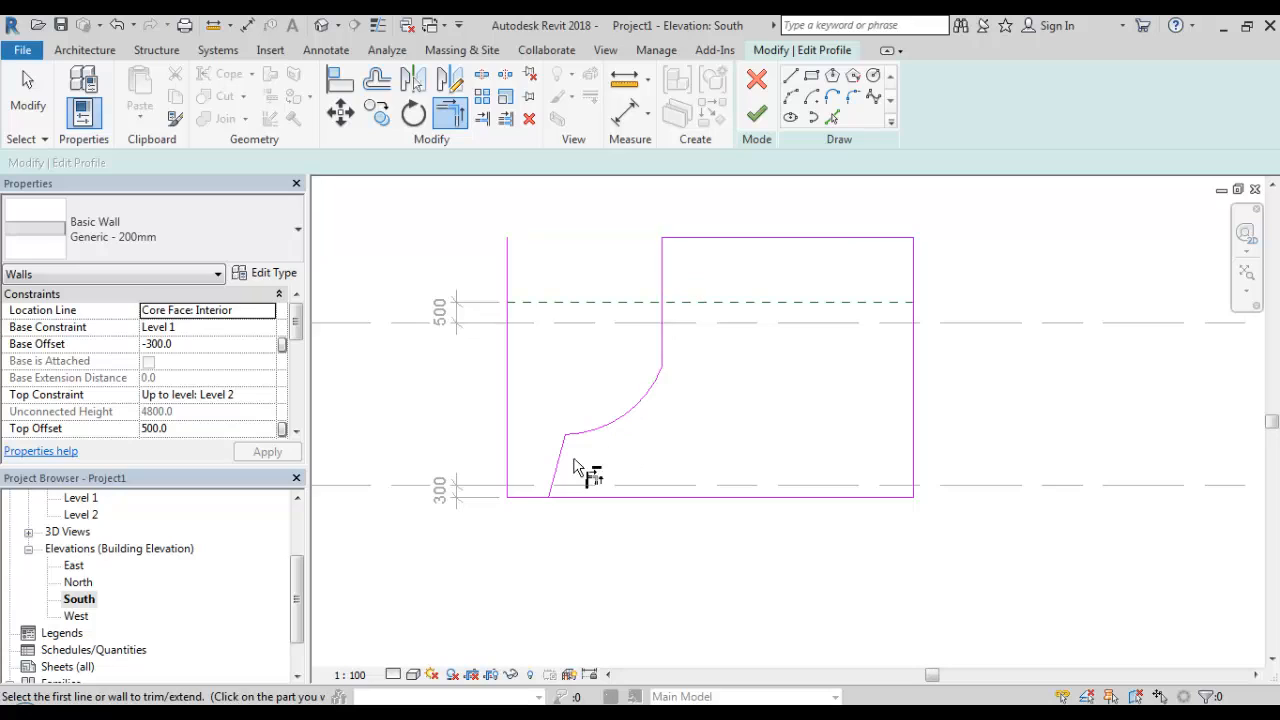
click(562, 484)
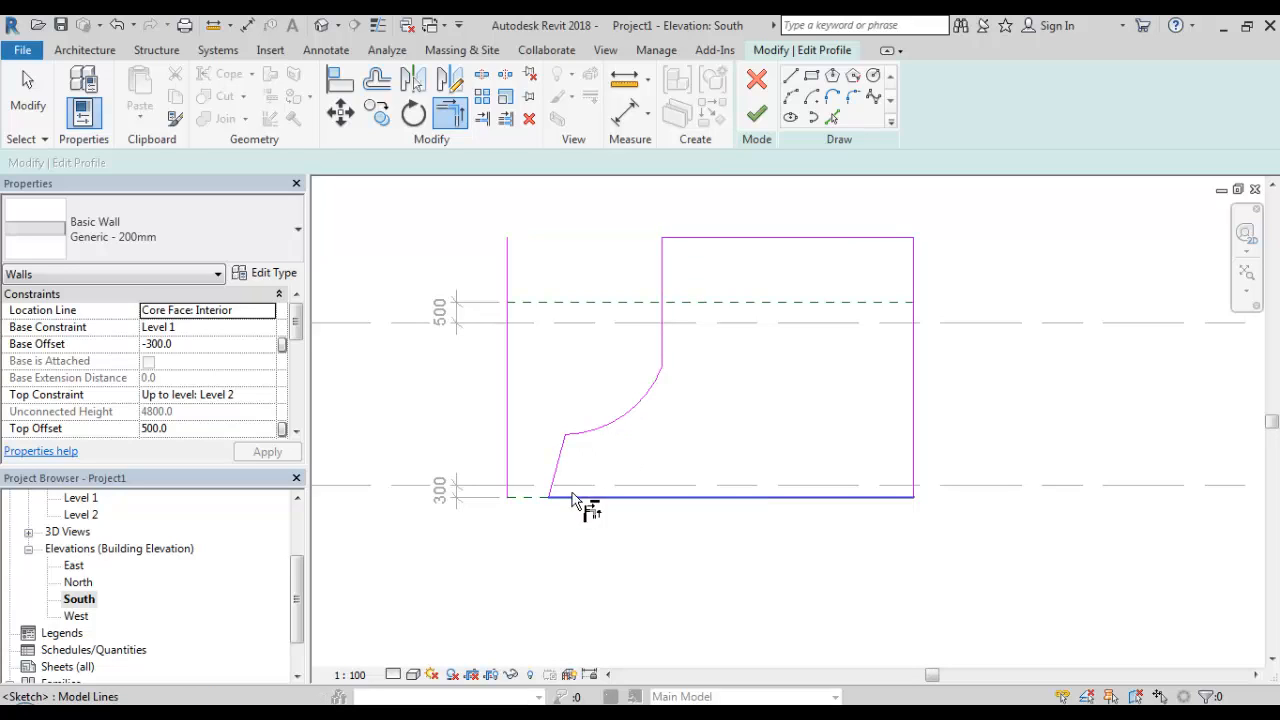
click(573, 499)
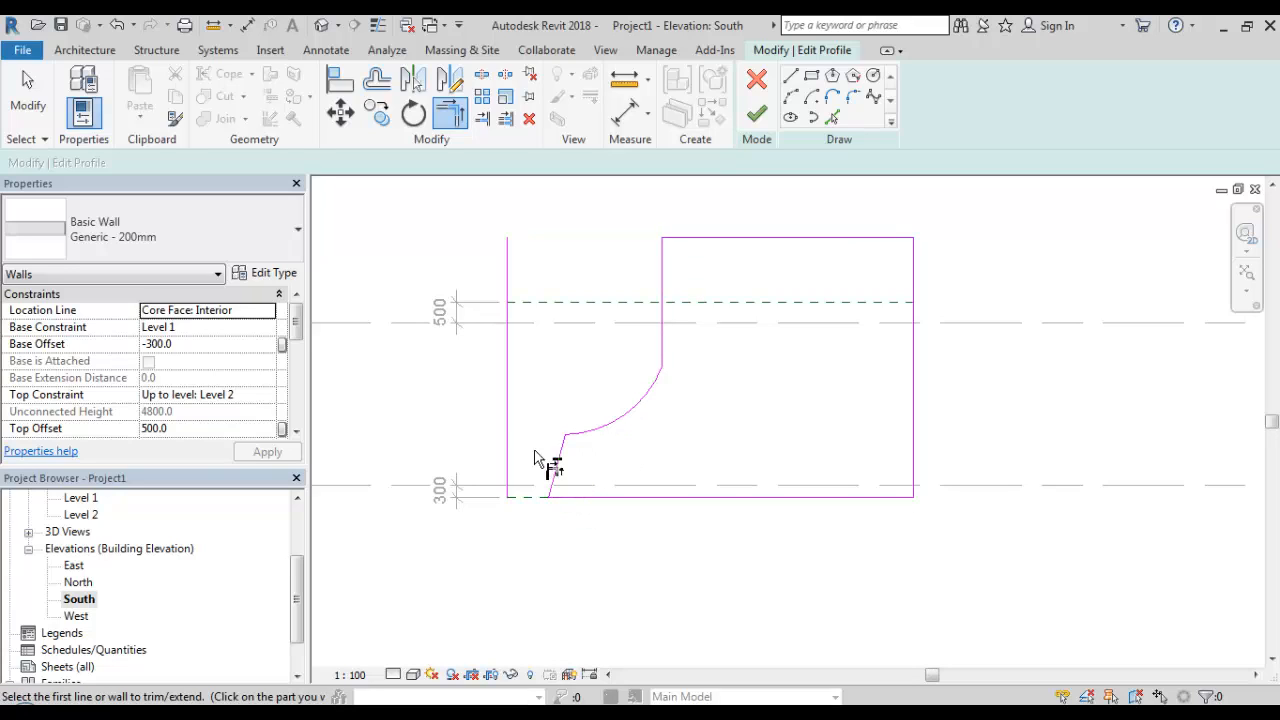
key(Escape)
key(Escape)
- Delete the leftover left vertical line and sketch an arc of about 5263 mm radius from the profile's right edge down to its bottom edge
click(507, 366)
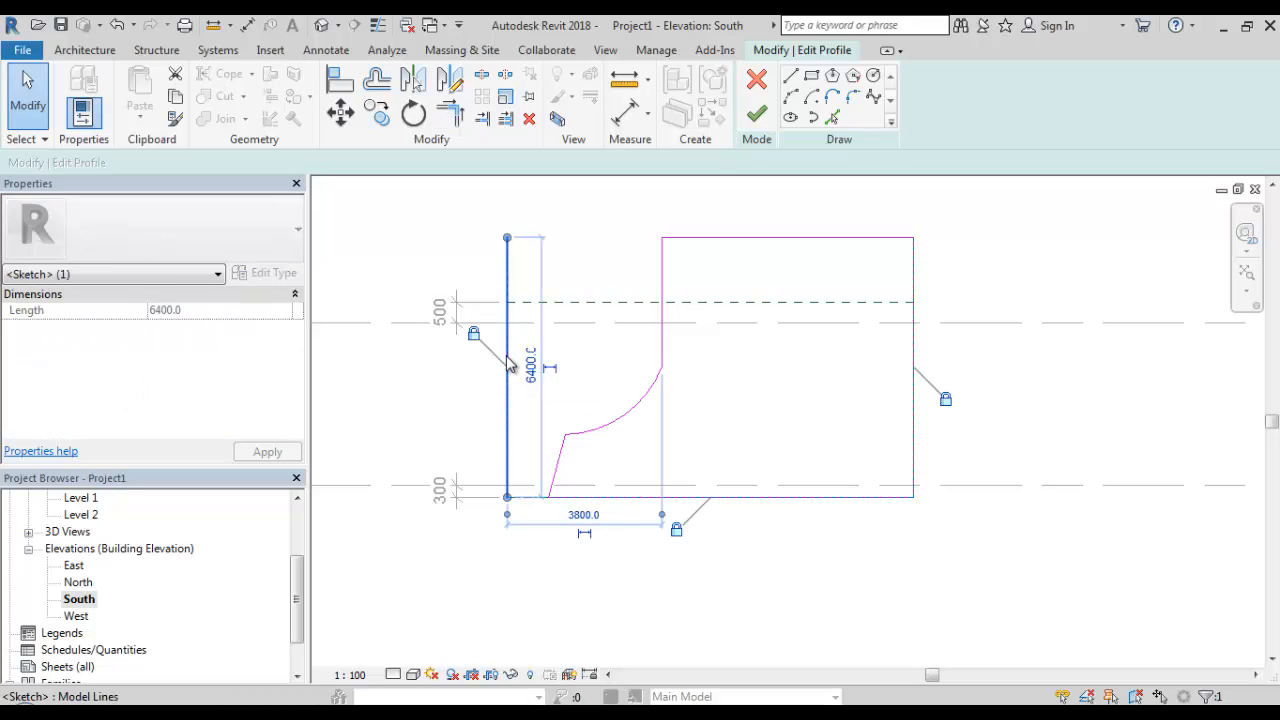
key(Delete)
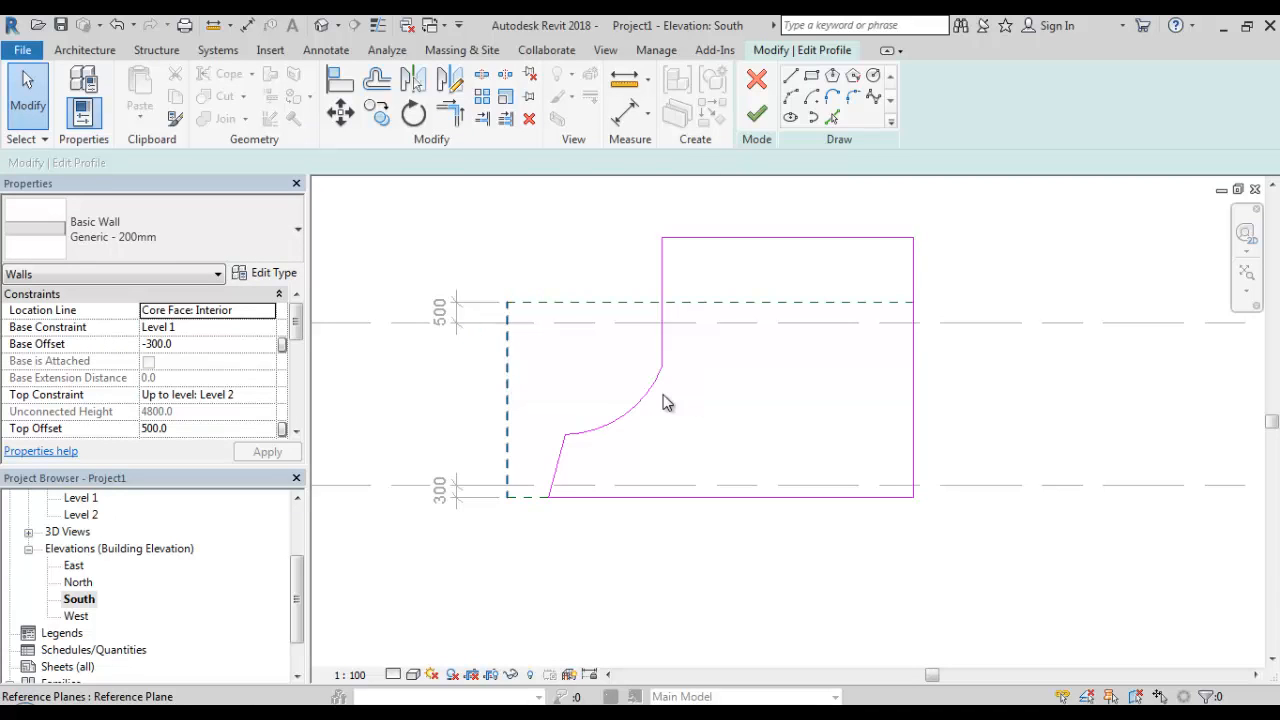
click(792, 99)
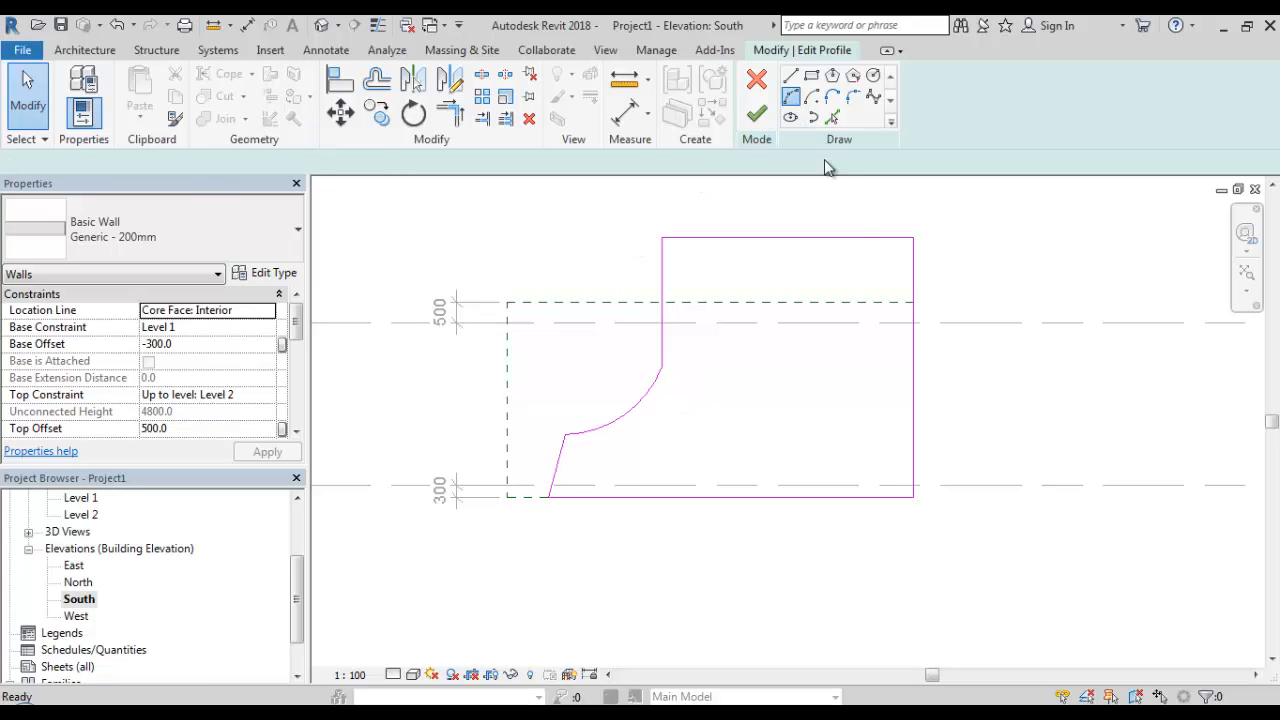
click(914, 330)
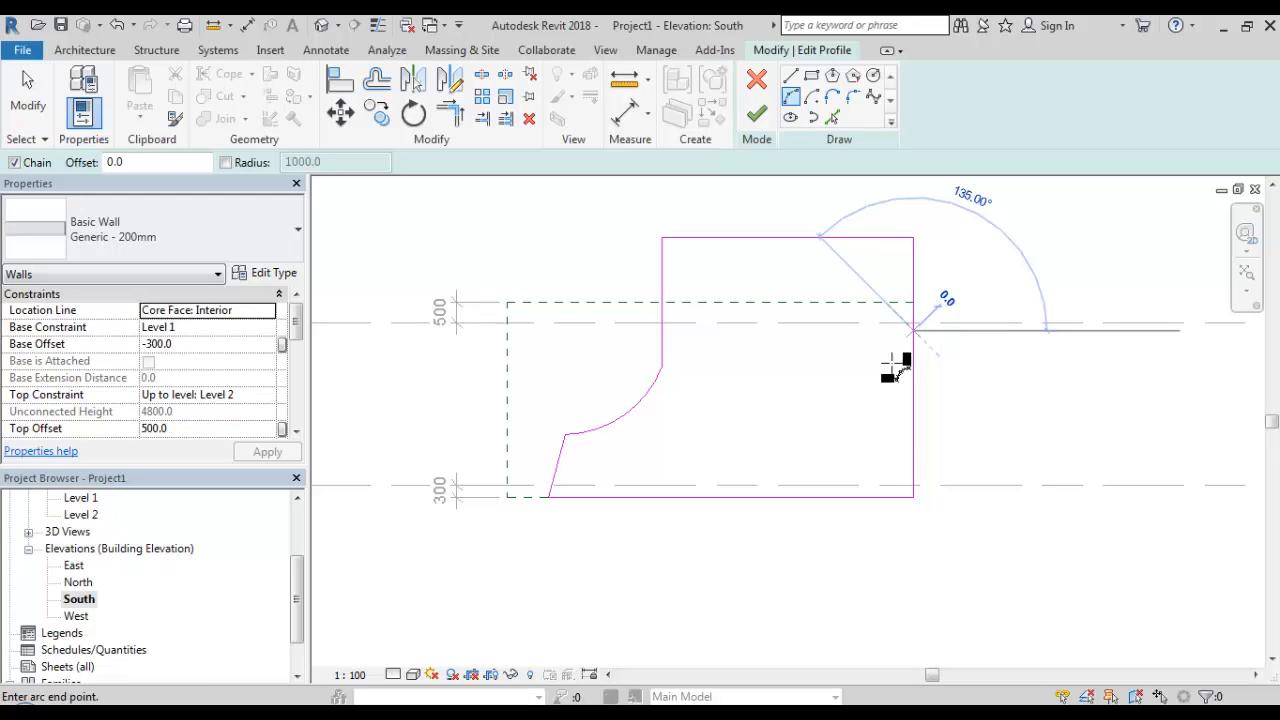
click(784, 494)
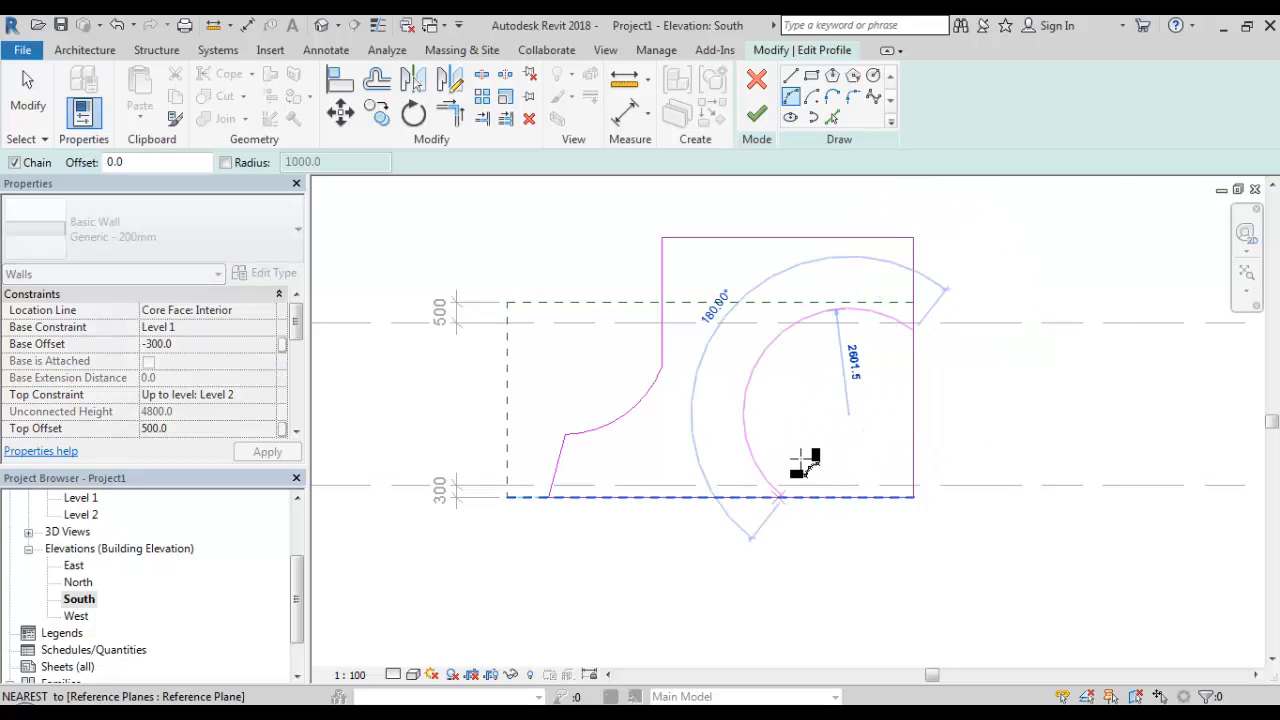
click(828, 398)
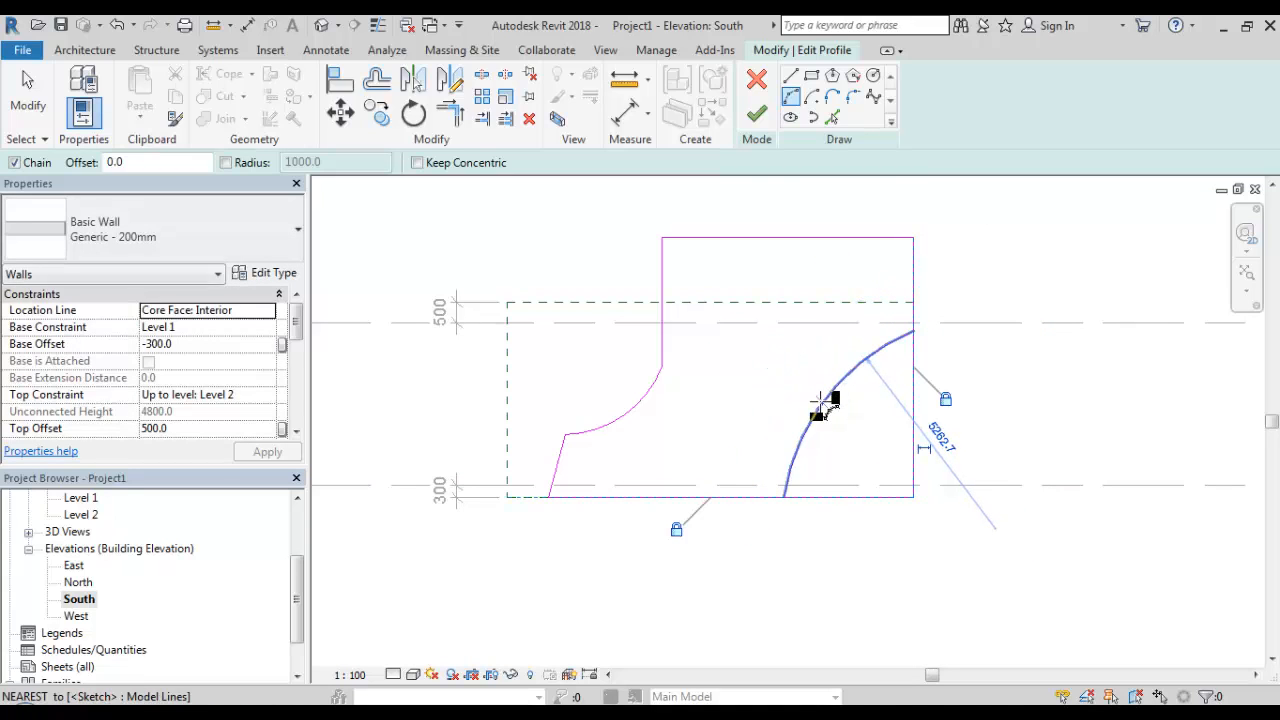
- Sketch a vertical line about 3974 mm long from the arc's upper part down to the bottom edge, about 282 mm inside the right edge
click(791, 77)
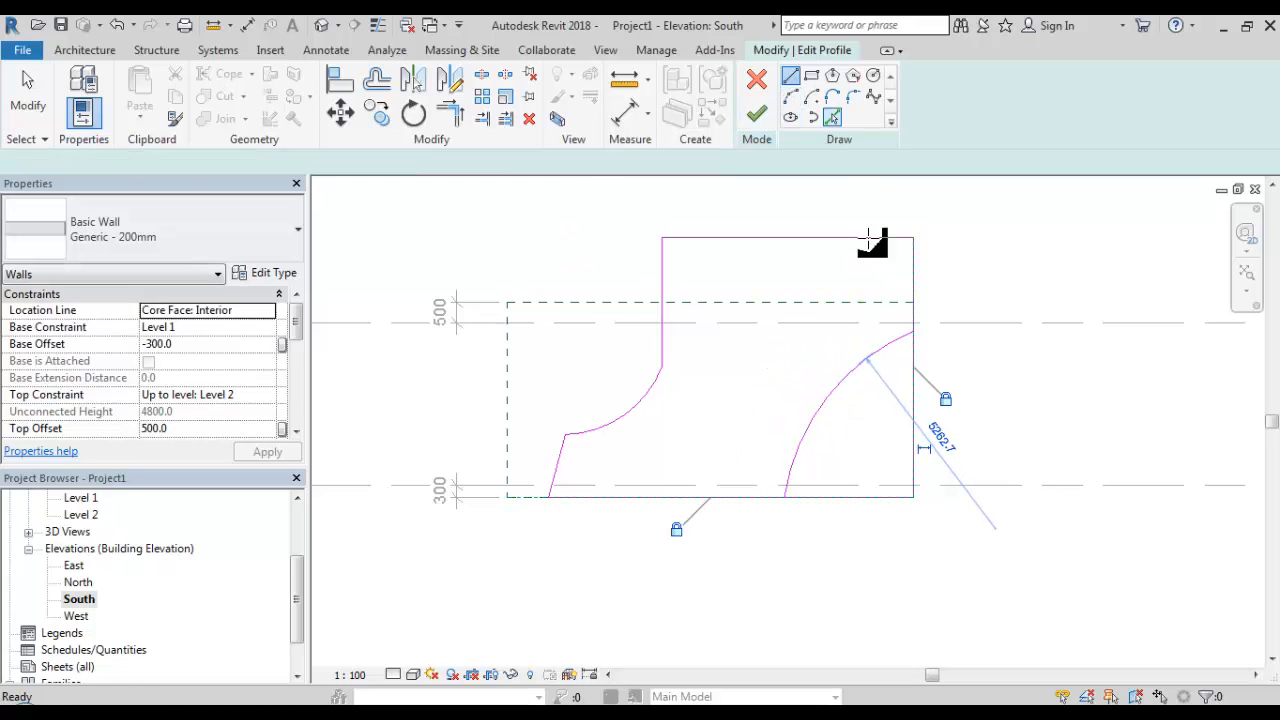
scroll(920, 333, up, 2)
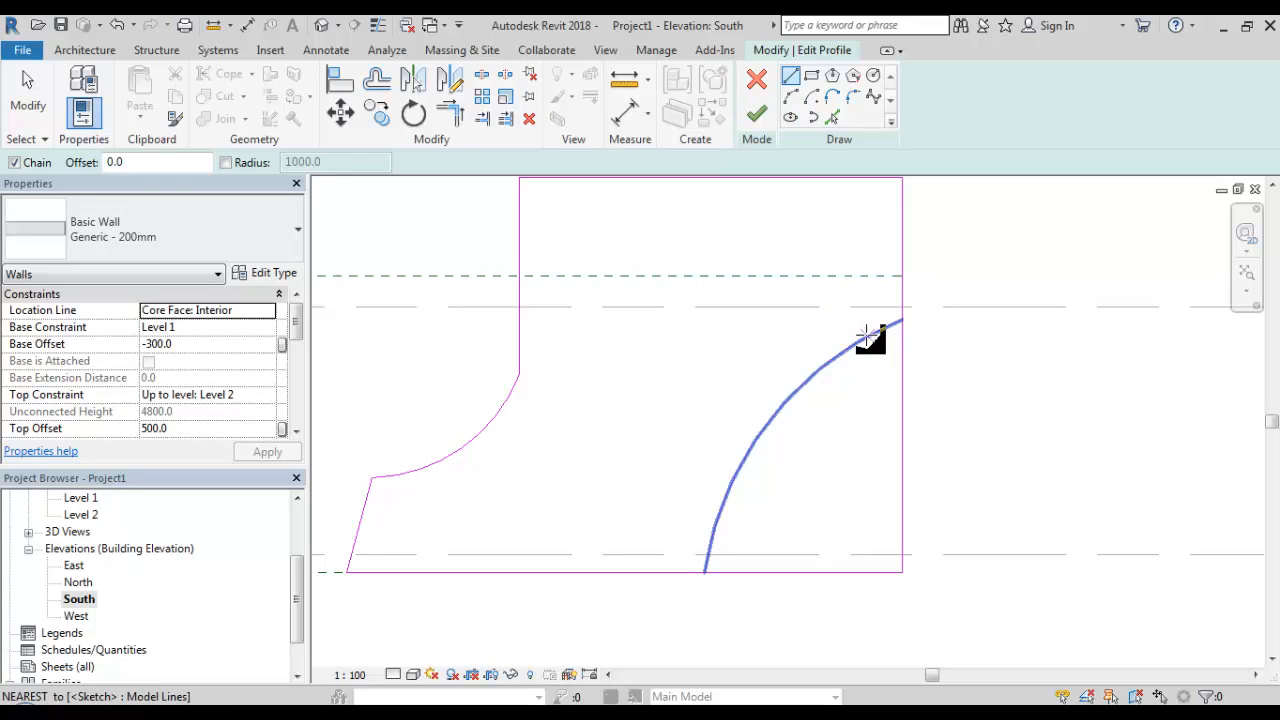
click(882, 328)
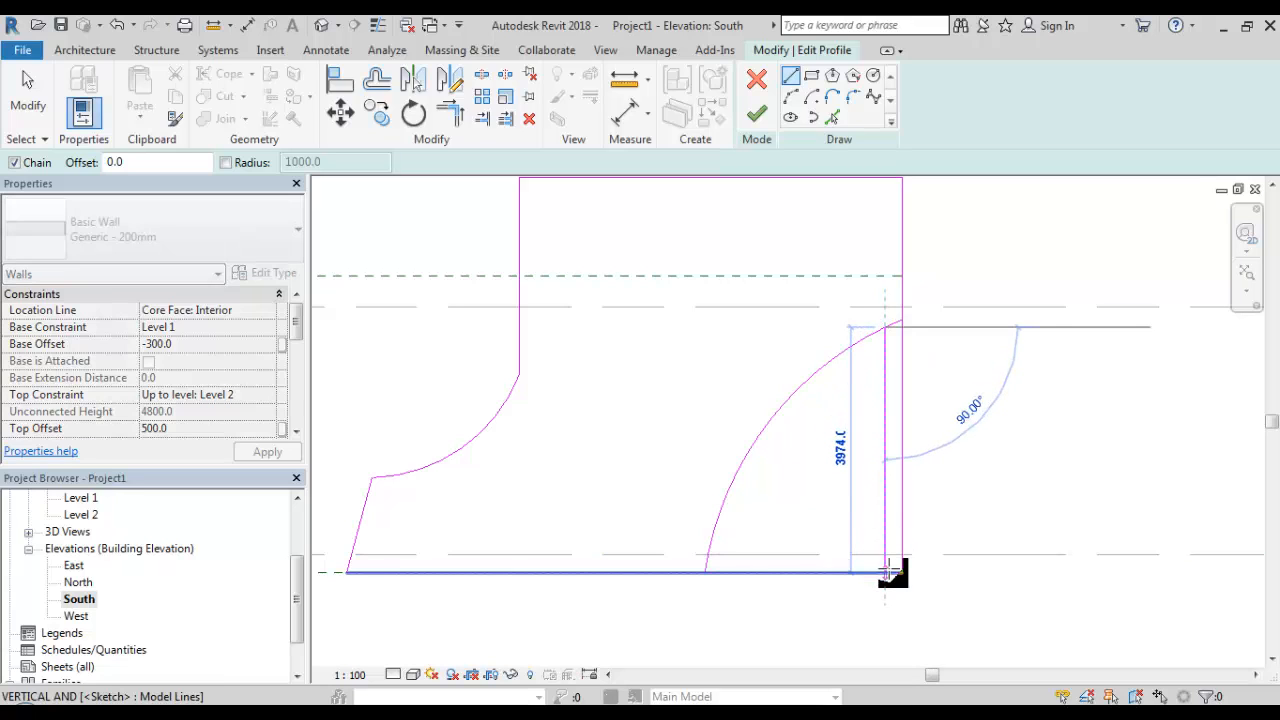
click(887, 572)
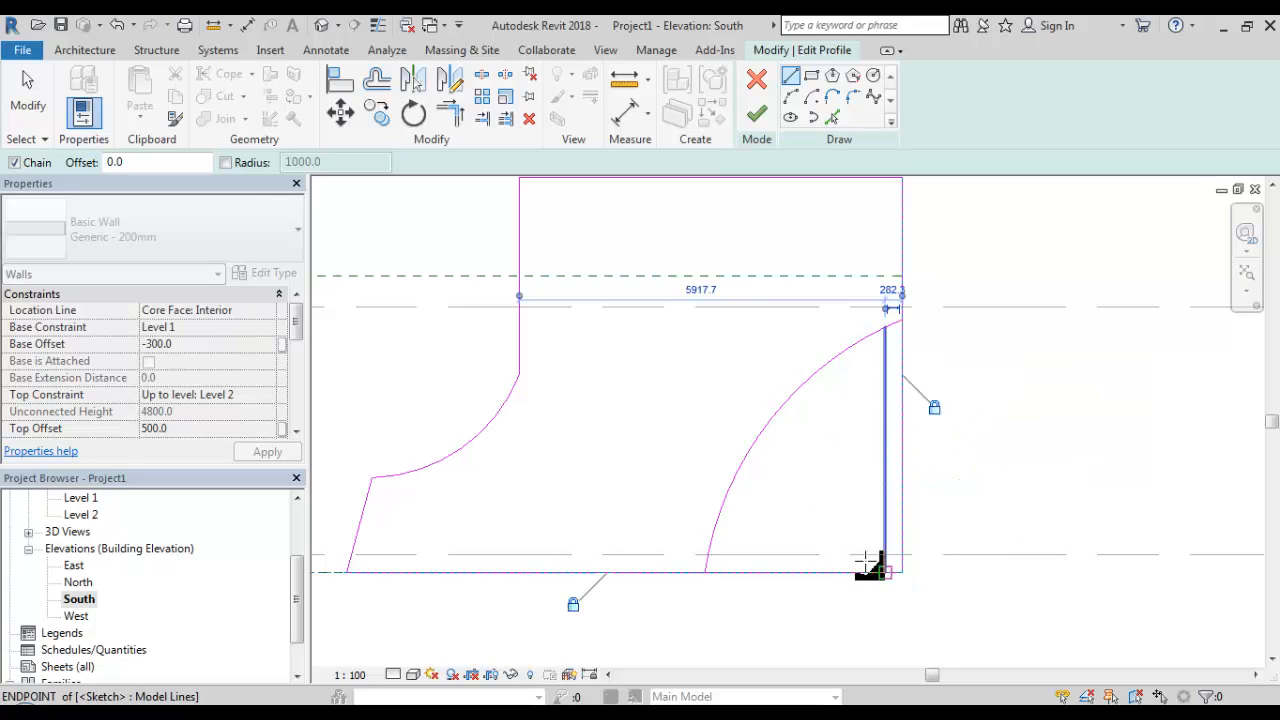
scroll(827, 371, down, 1)
middle_drag(827, 371, 802, 427)
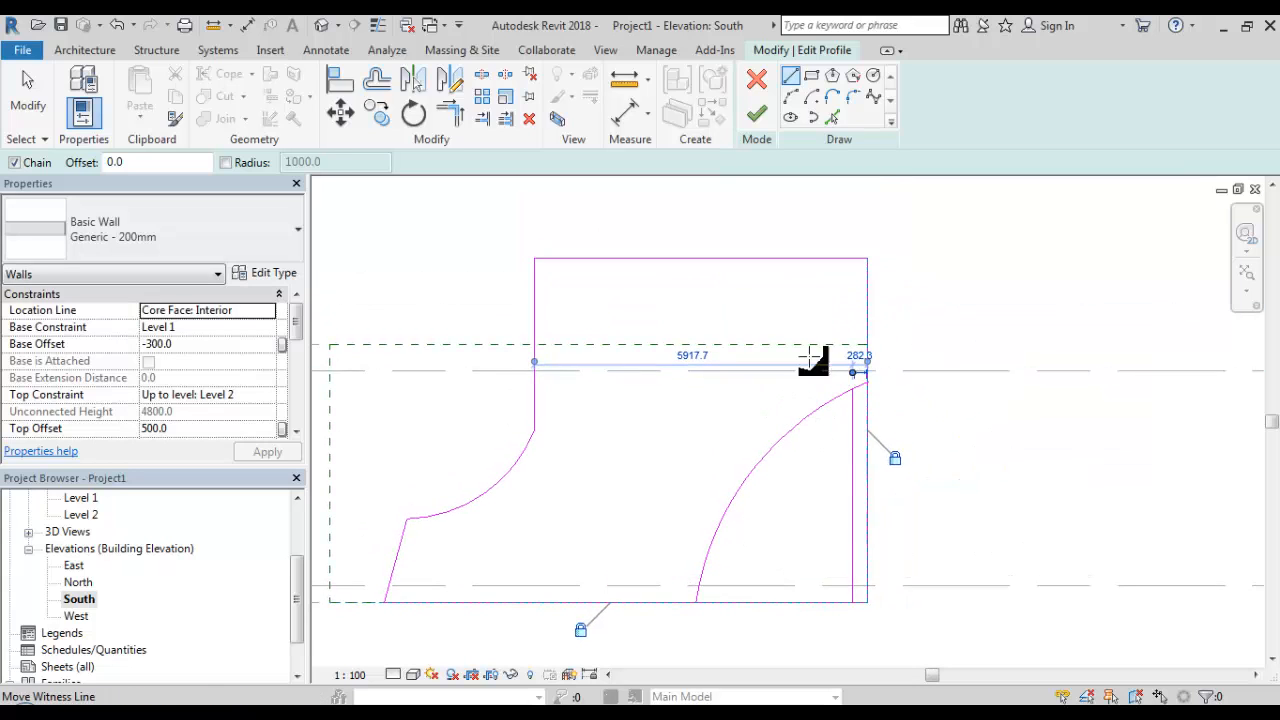
- Trim the arc and the new vertical line to a corner, removing the arc's short end beyond the line
click(450, 113)
scroll(871, 343, up, 2)
scroll(838, 403, up, 2)
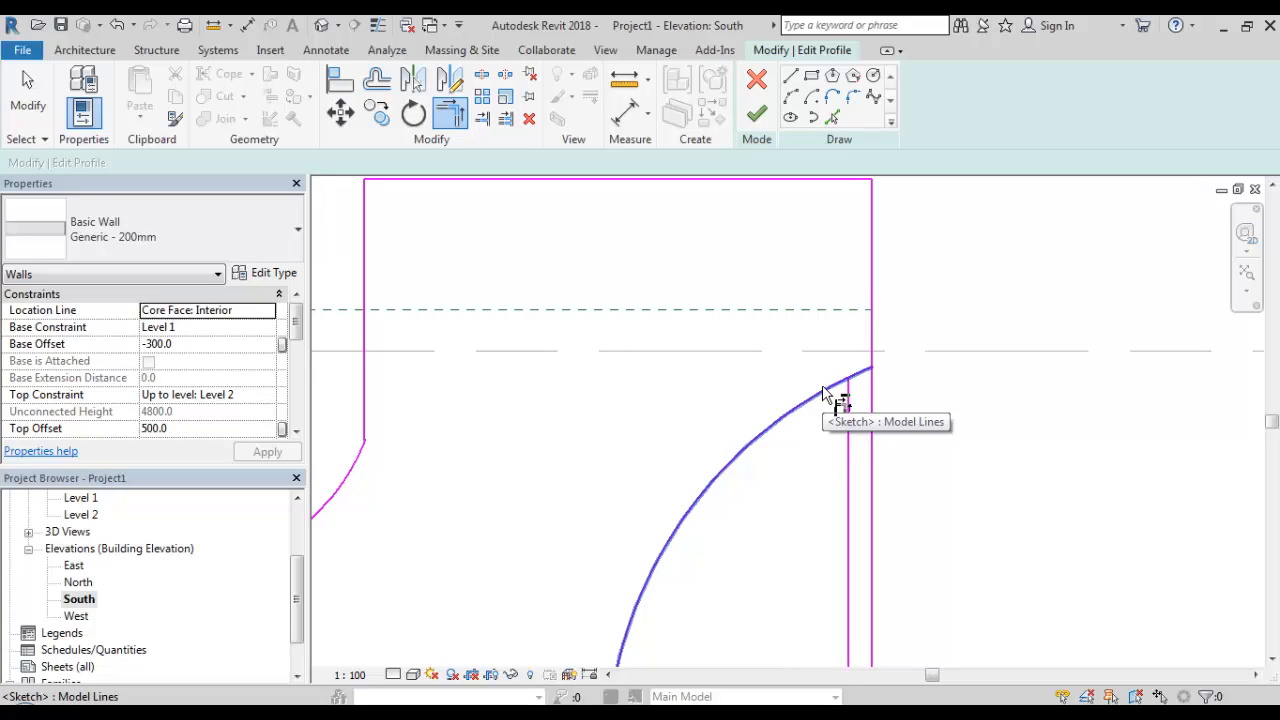
click(824, 390)
click(849, 423)
scroll(943, 429, down, 2)
middle_drag(943, 429, 957, 340)
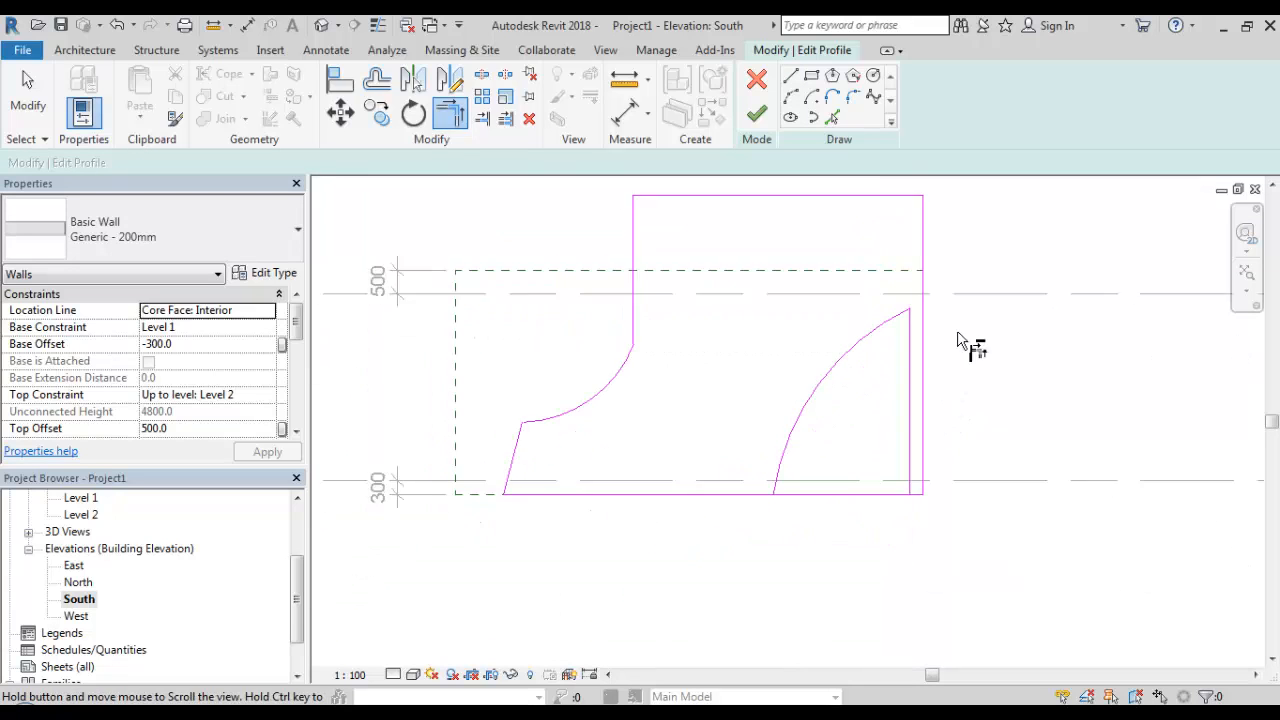
- Try to trim the arc and the profile's bottom edge to a corner, keeping the left portion, and cancel the operation
scroll(943, 478, up, 1)
scroll(933, 487, down, 1)
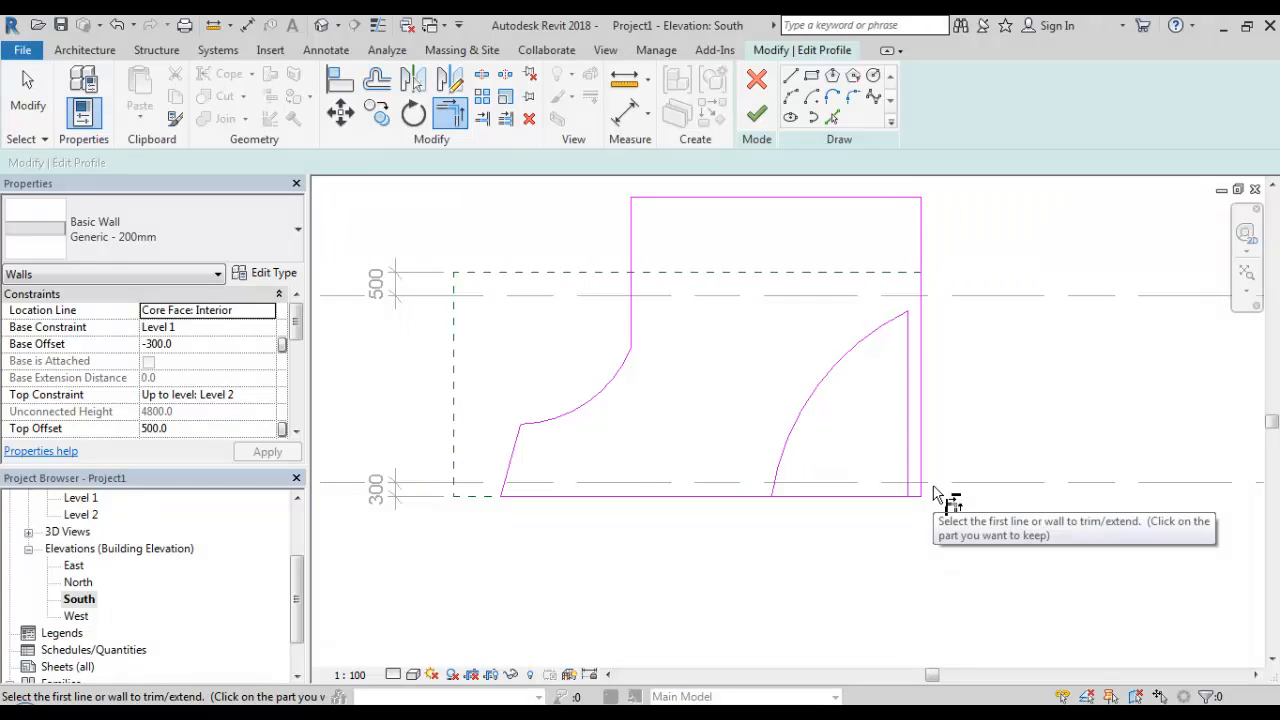
middle_drag(940, 508, 933, 552)
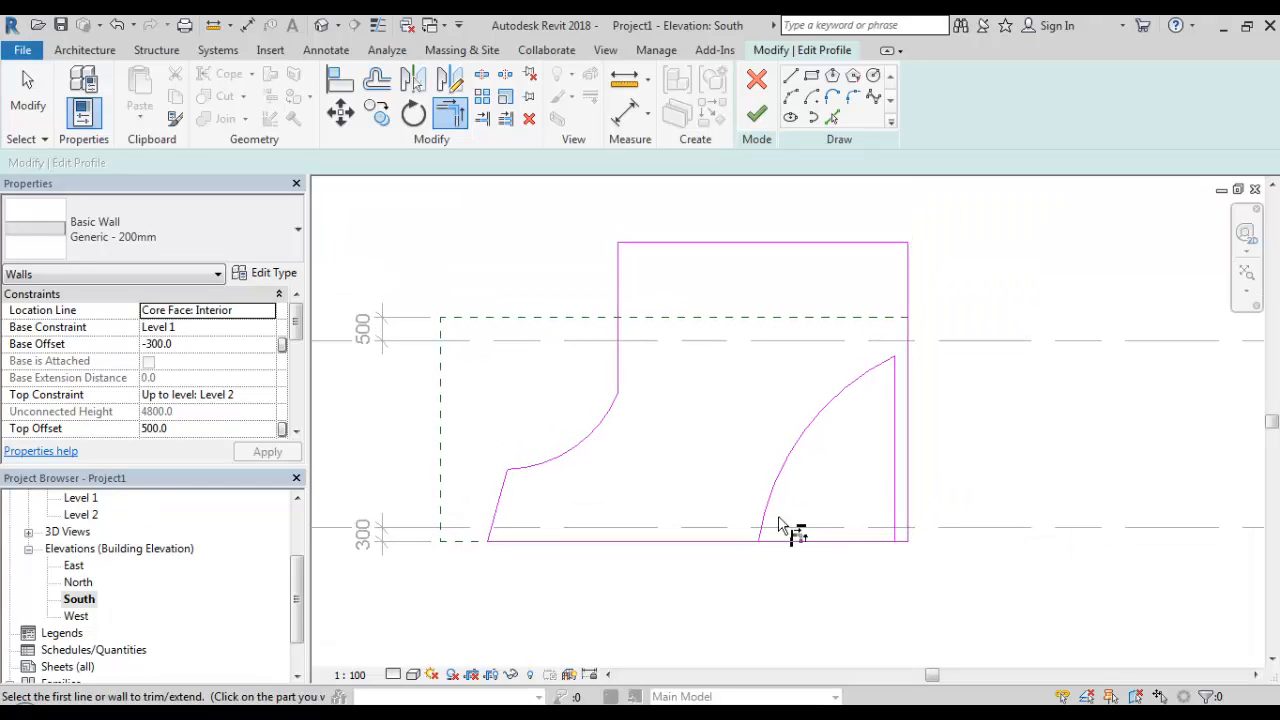
scroll(870, 563, up, 1)
scroll(870, 563, up, 2)
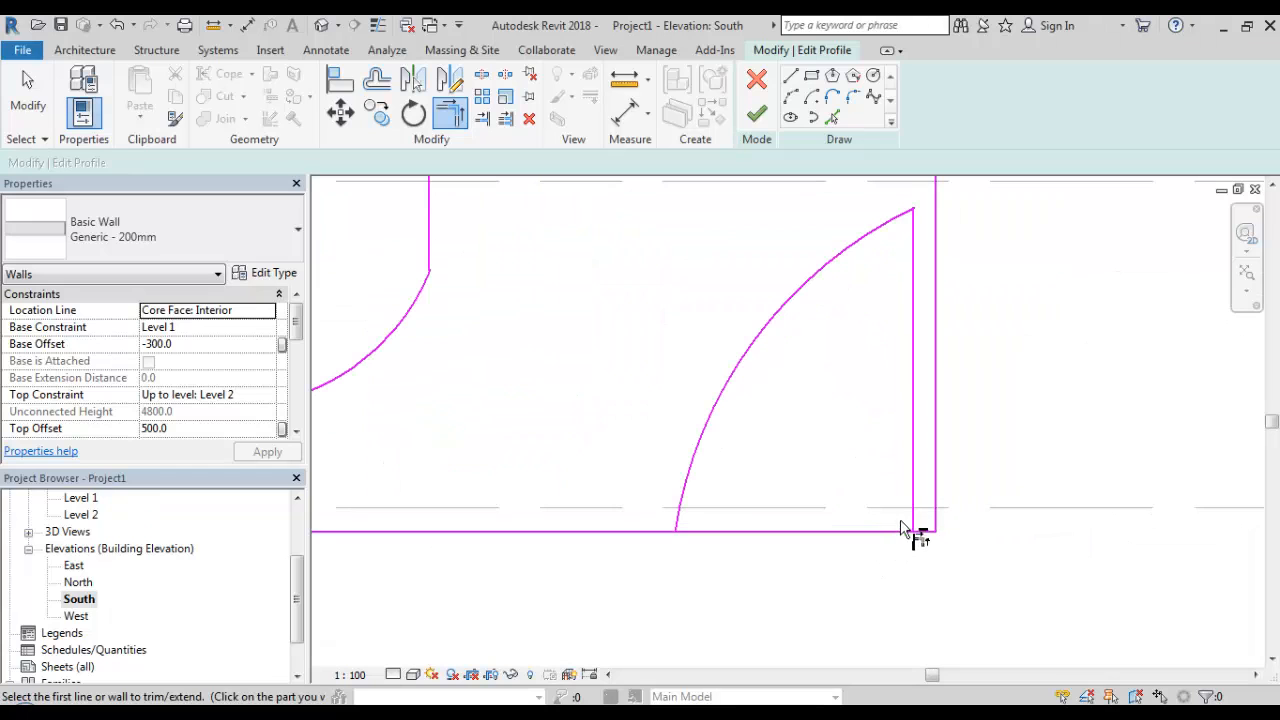
click(684, 512)
click(629, 532)
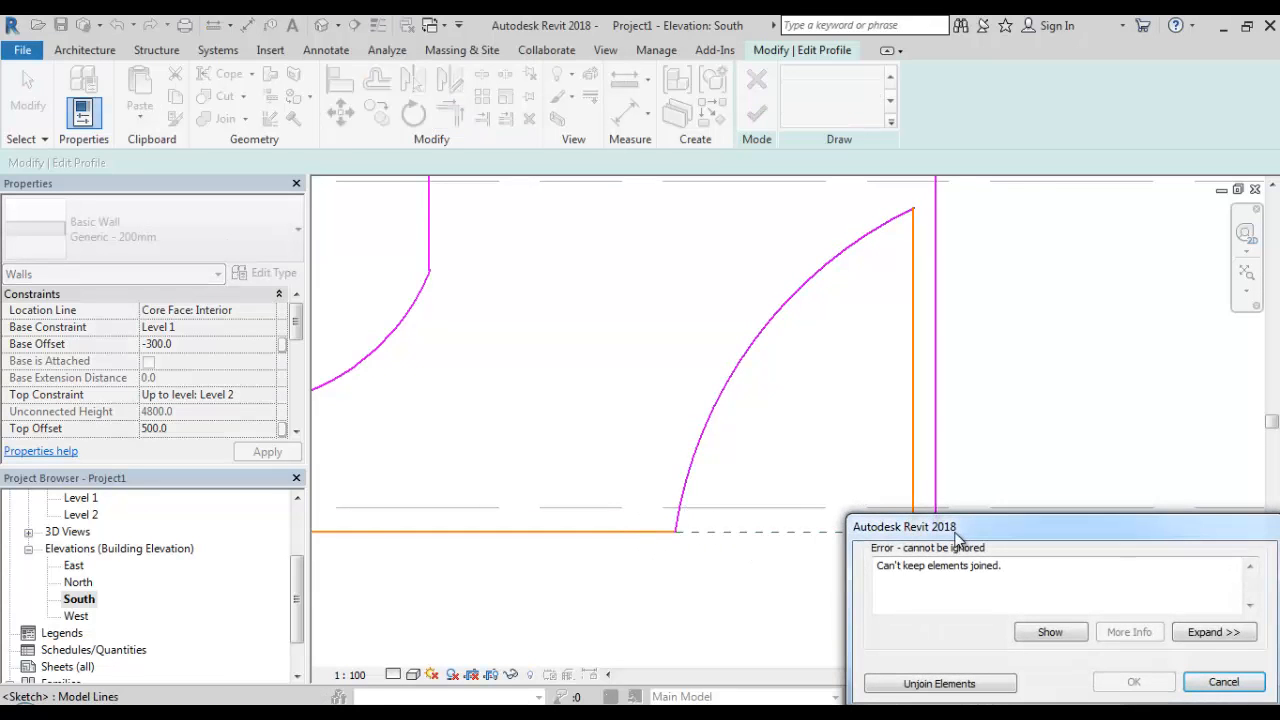
drag(957, 540, 518, 264)
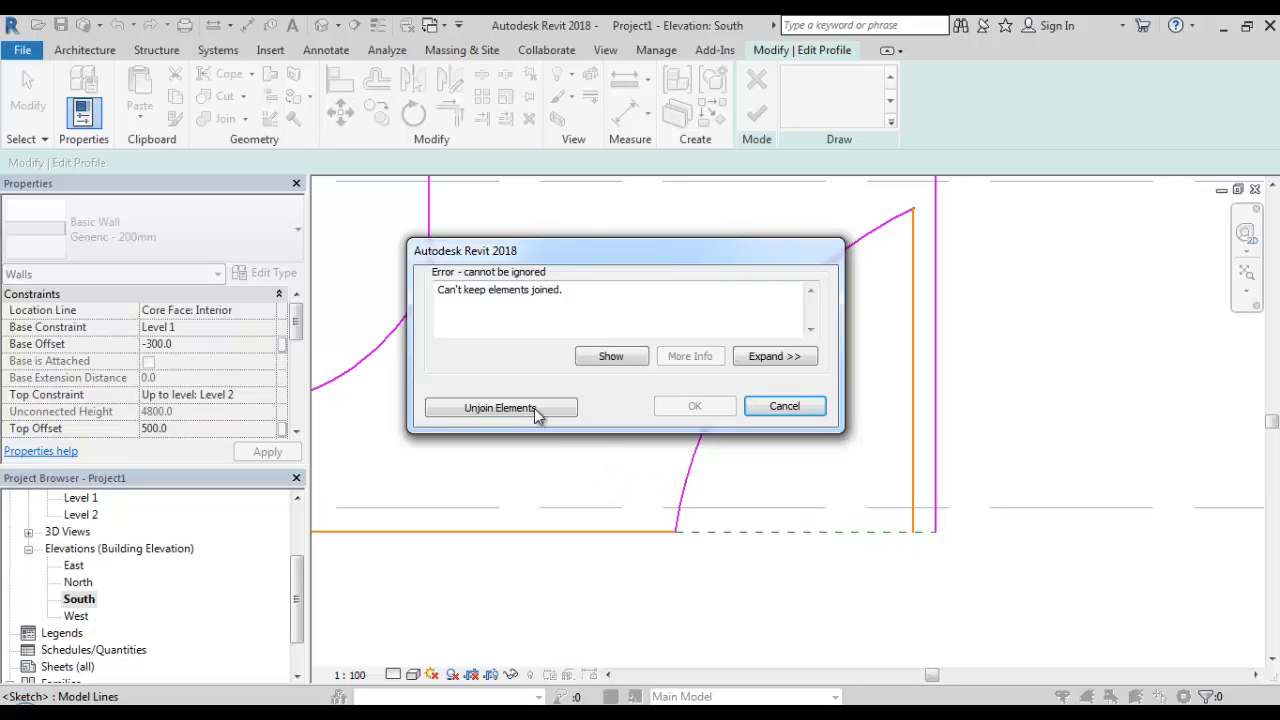
click(784, 407)
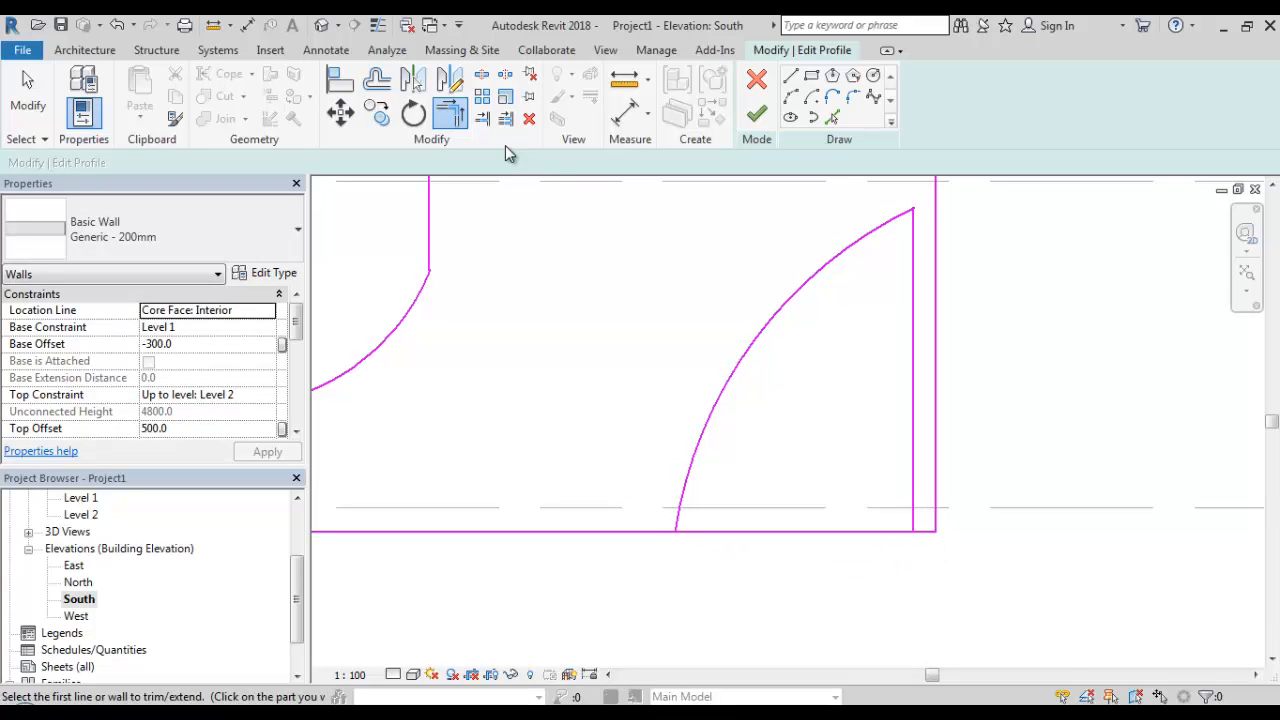
- Split the bottom edge 1800 mm from its right end and trim the two pieces to corners with the arc and the inner vertical line
click(483, 75)
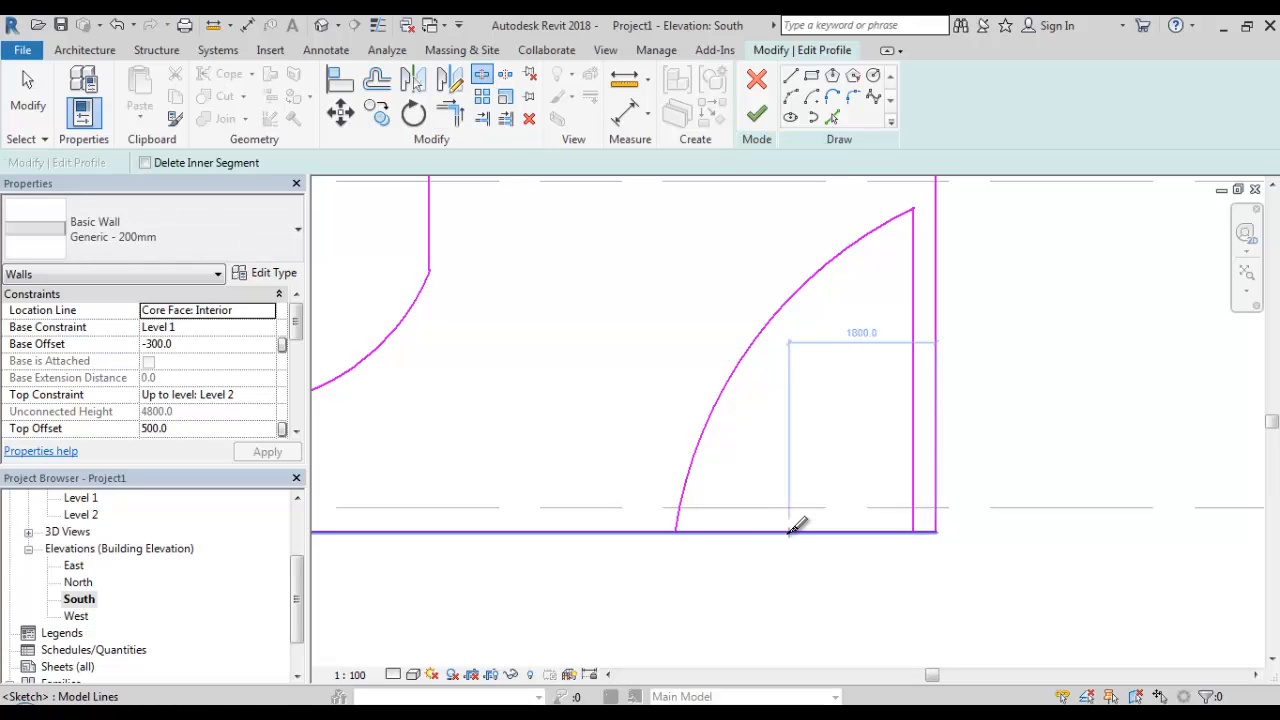
click(740, 531)
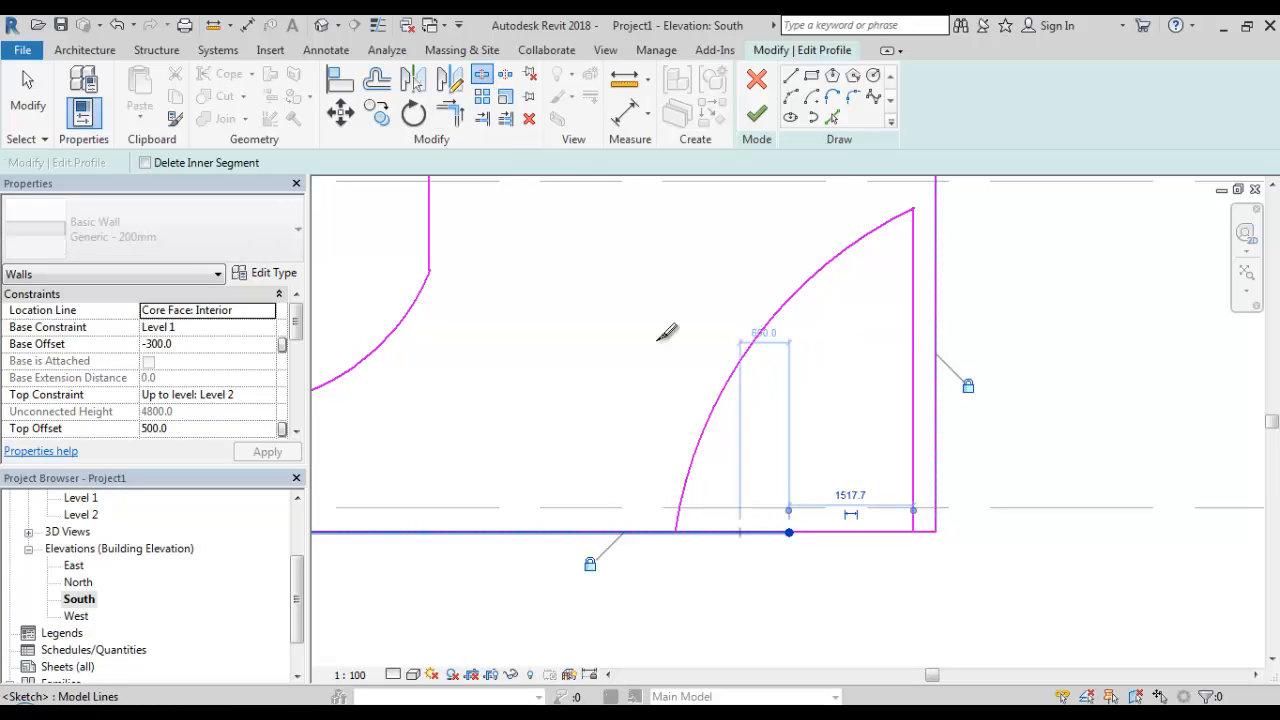
click(449, 115)
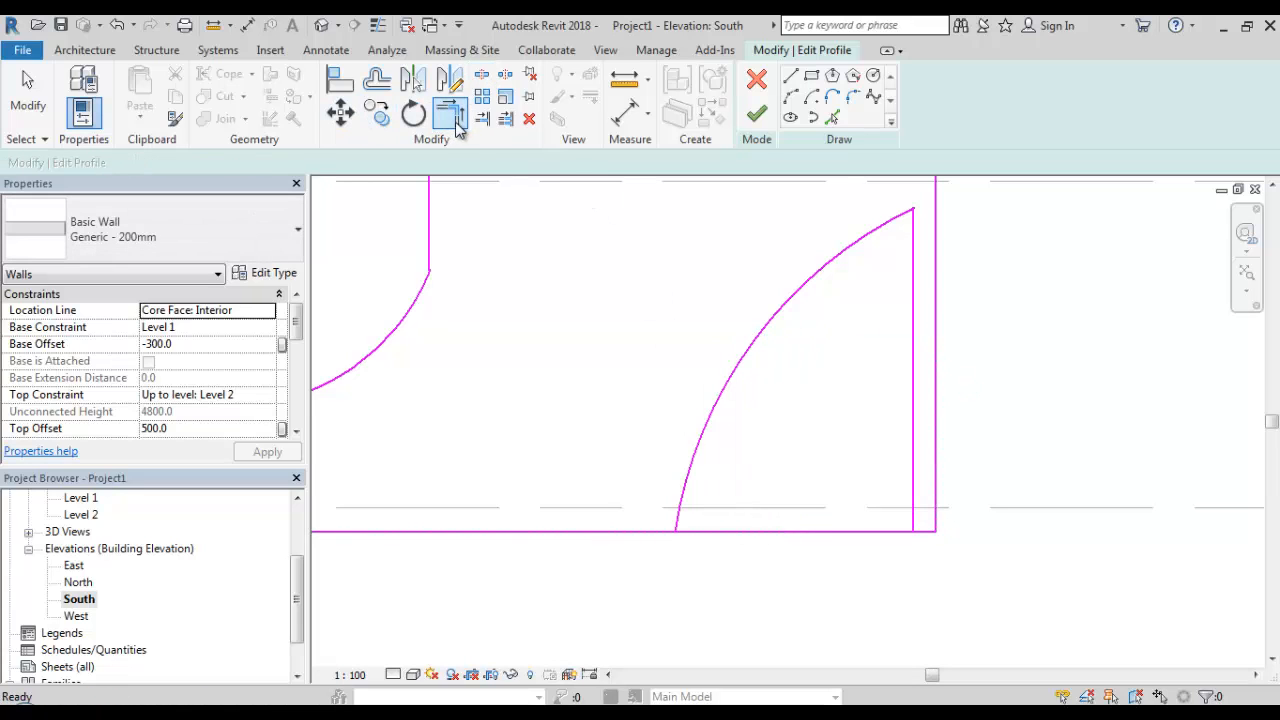
click(700, 471)
click(647, 545)
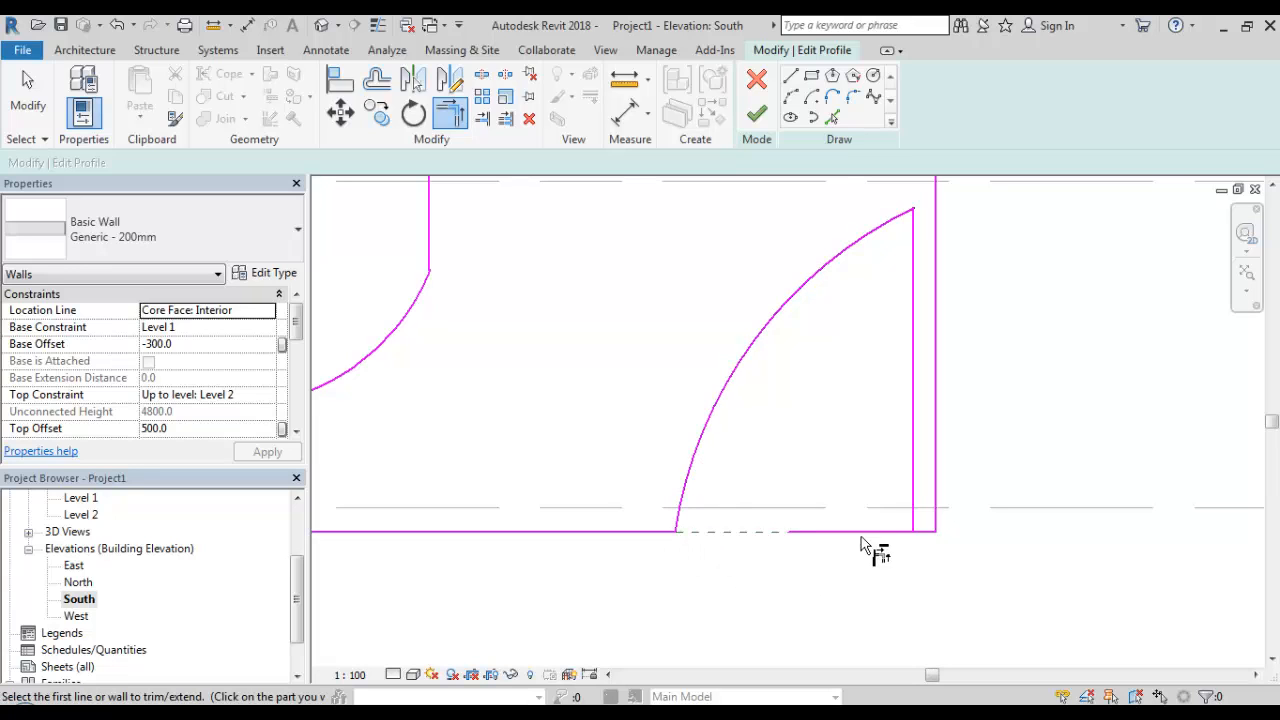
click(914, 488)
click(930, 528)
scroll(788, 520, down, 1)
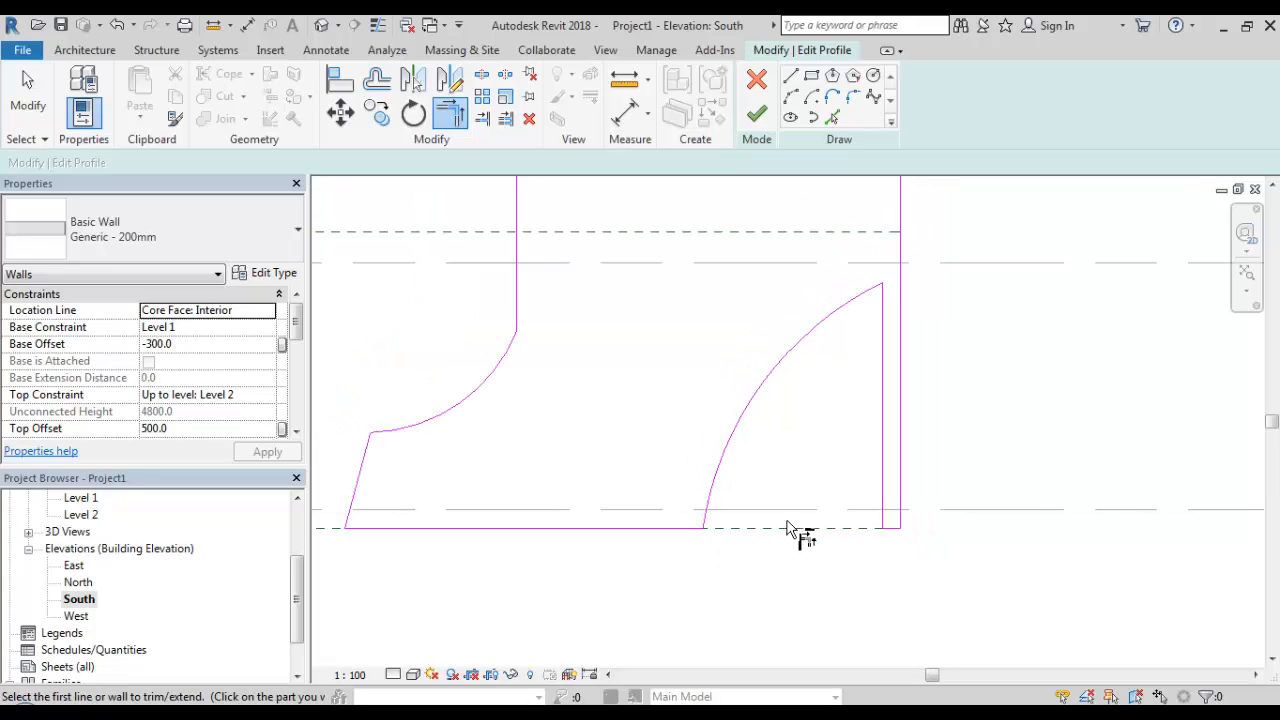
scroll(788, 530, down, 2)
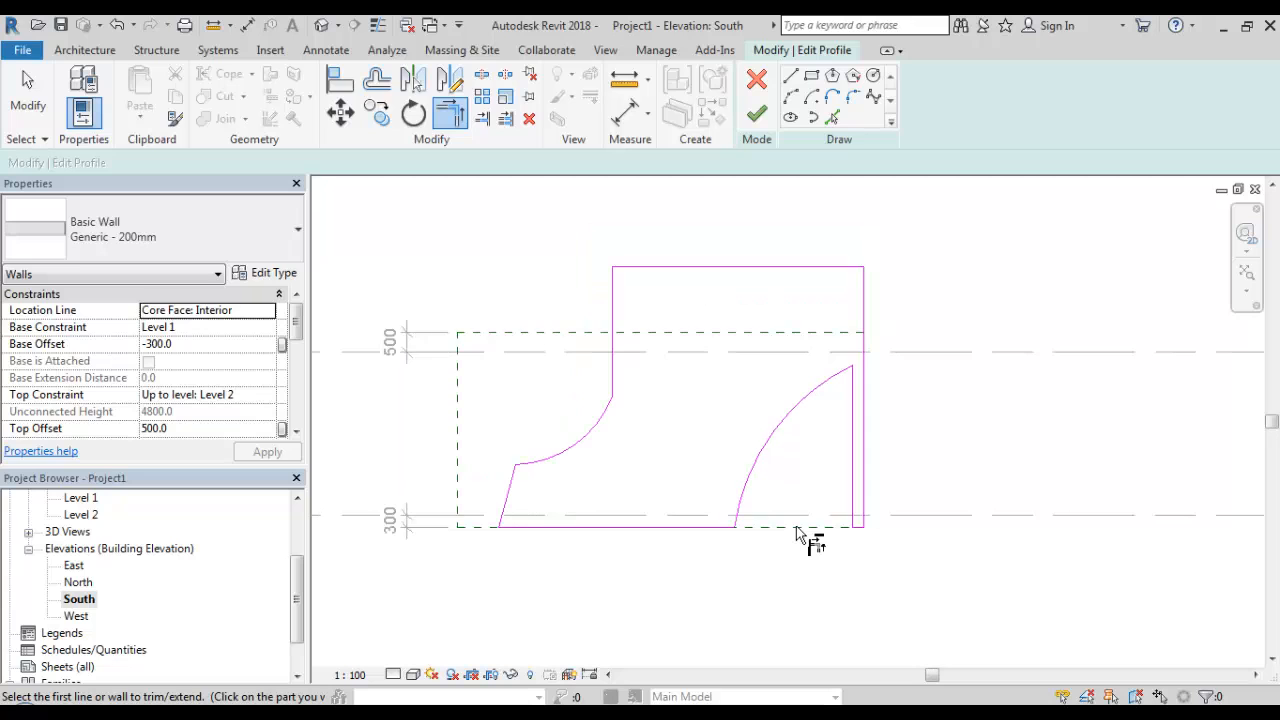
scroll(797, 530, down, 1)
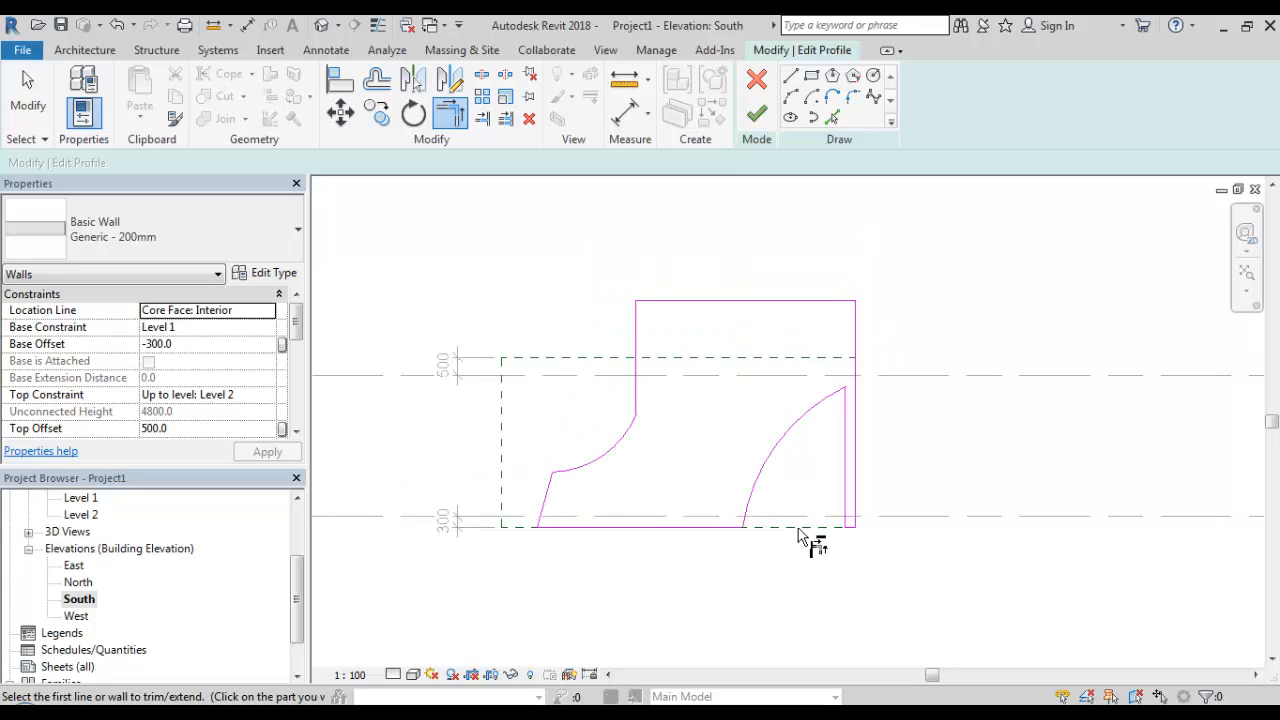
- Sketch a separate circle of 1500 mm radius to the right of the wall outline and finish the profile
scroll(798, 535, up, 3)
middle_drag(757, 503, 785, 550)
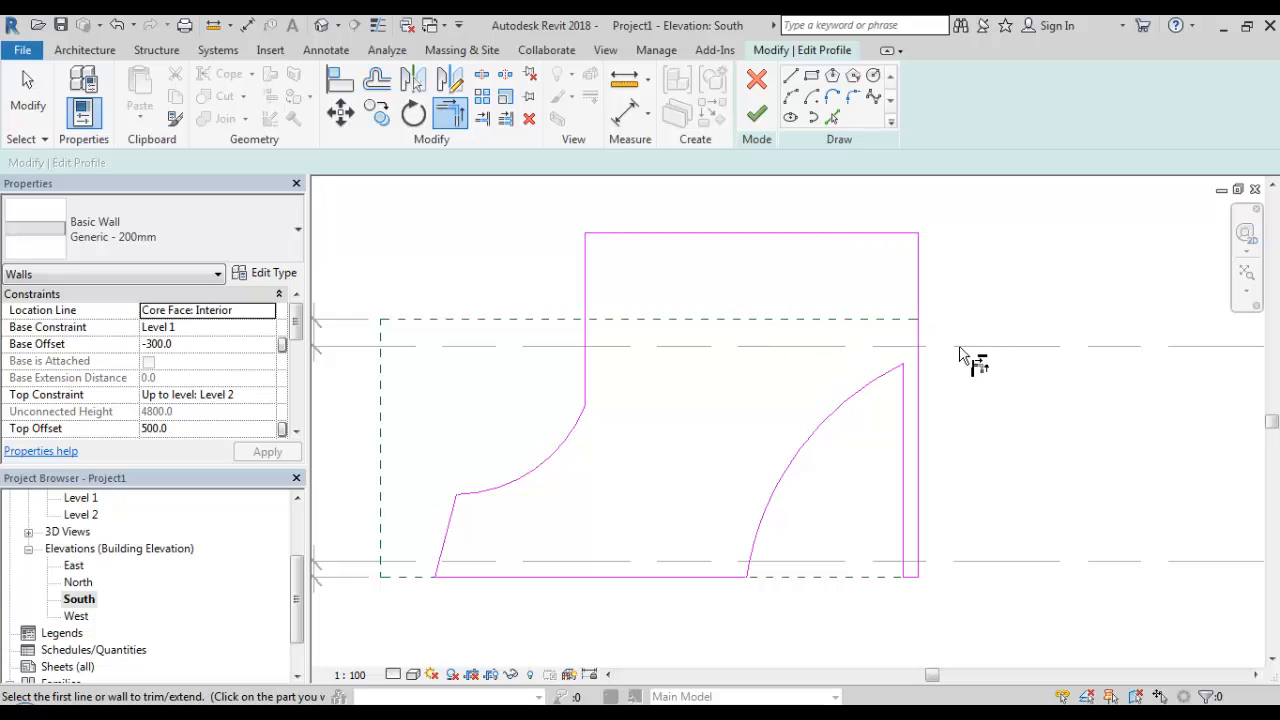
click(874, 78)
middle_drag(1014, 271, 834, 257)
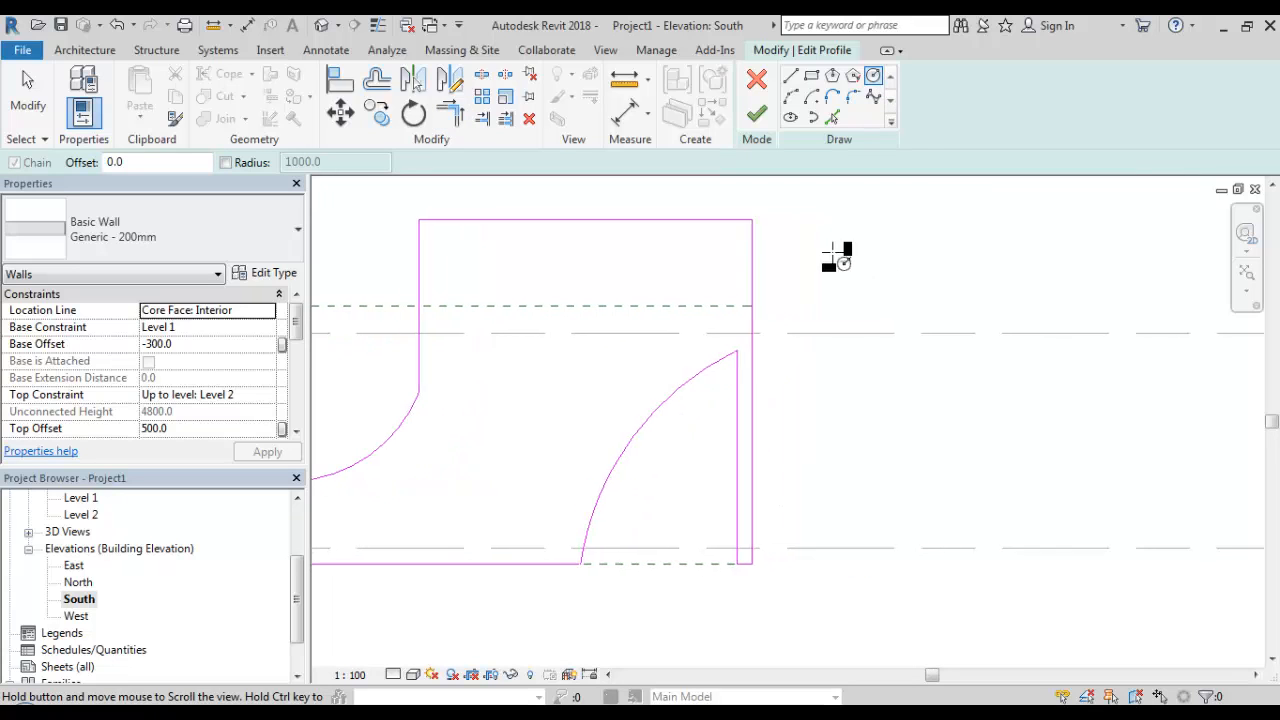
click(901, 308)
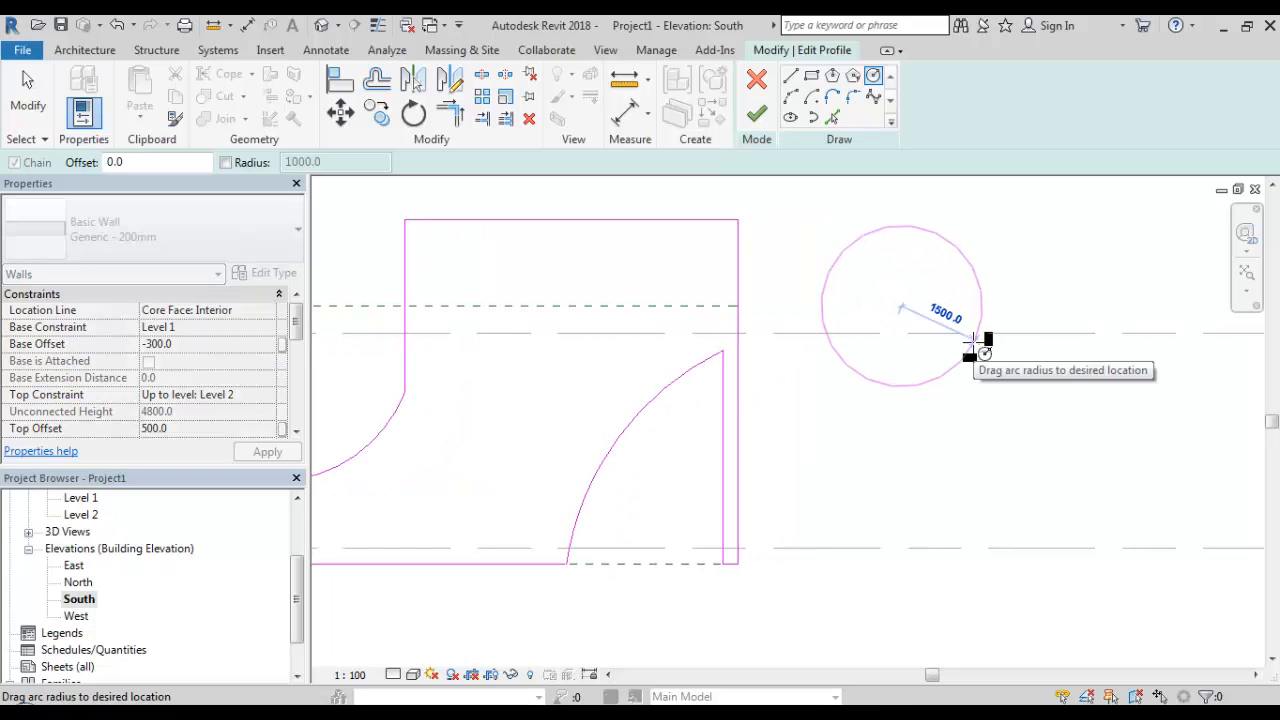
click(976, 347)
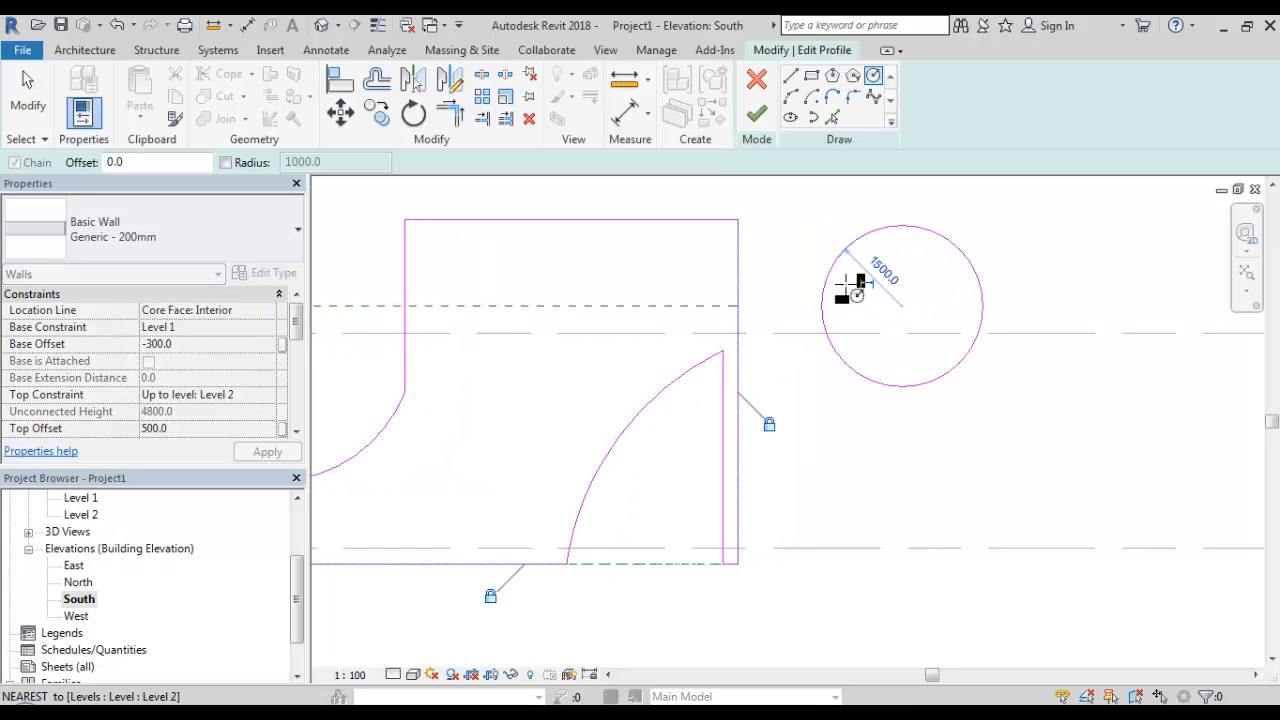
click(757, 117)
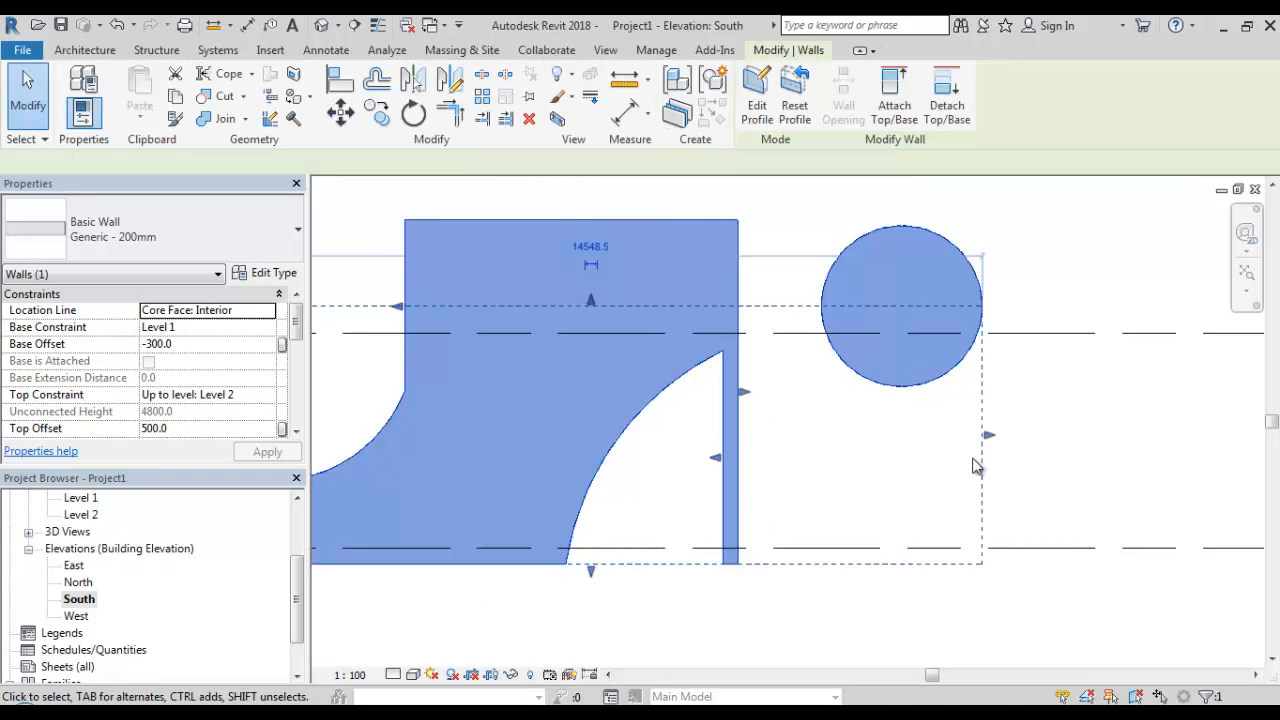
click(1053, 470)
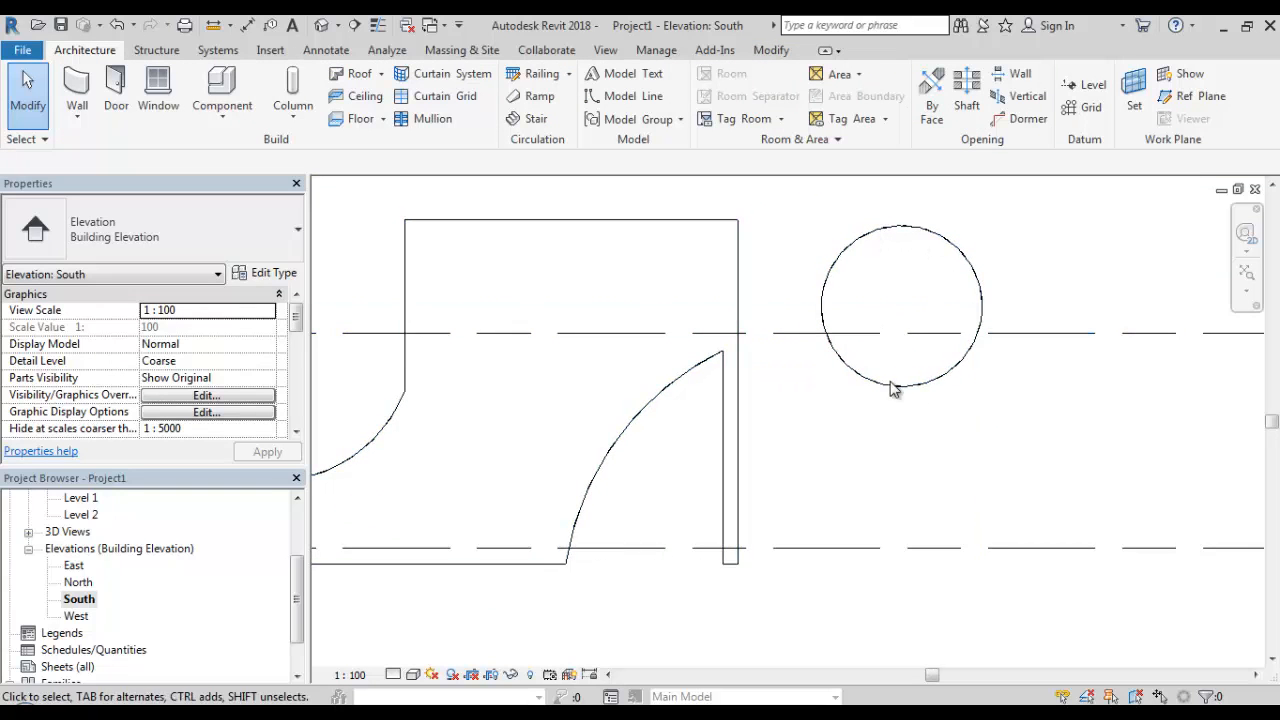
- Reopen the wall's profile, move the separate circle inside the outline below its top edge, and finish the profile
click(837, 278)
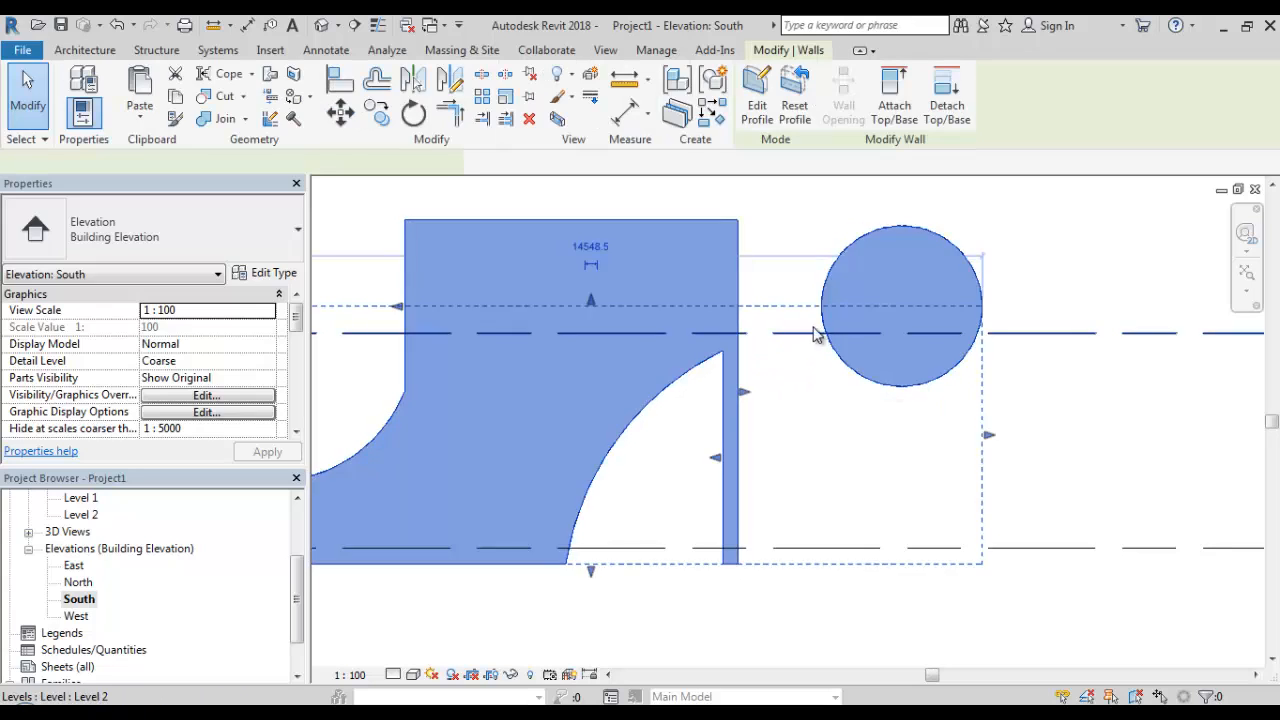
click(752, 100)
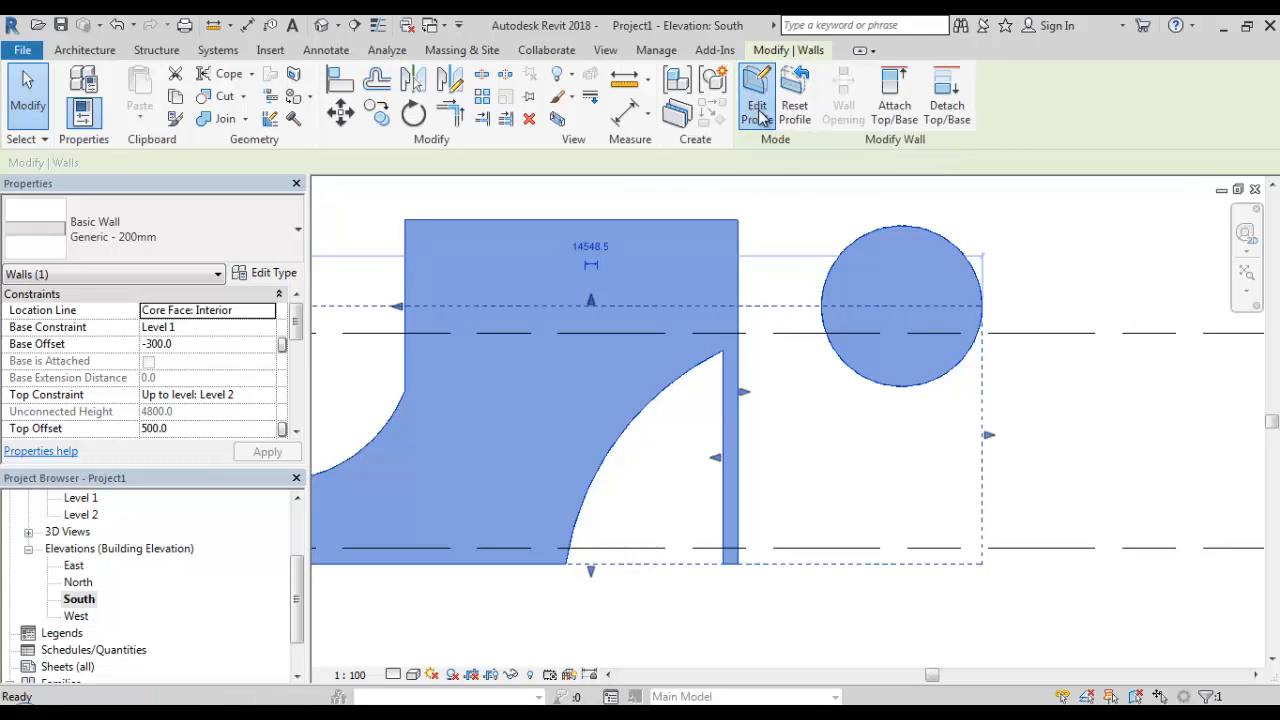
click(830, 284)
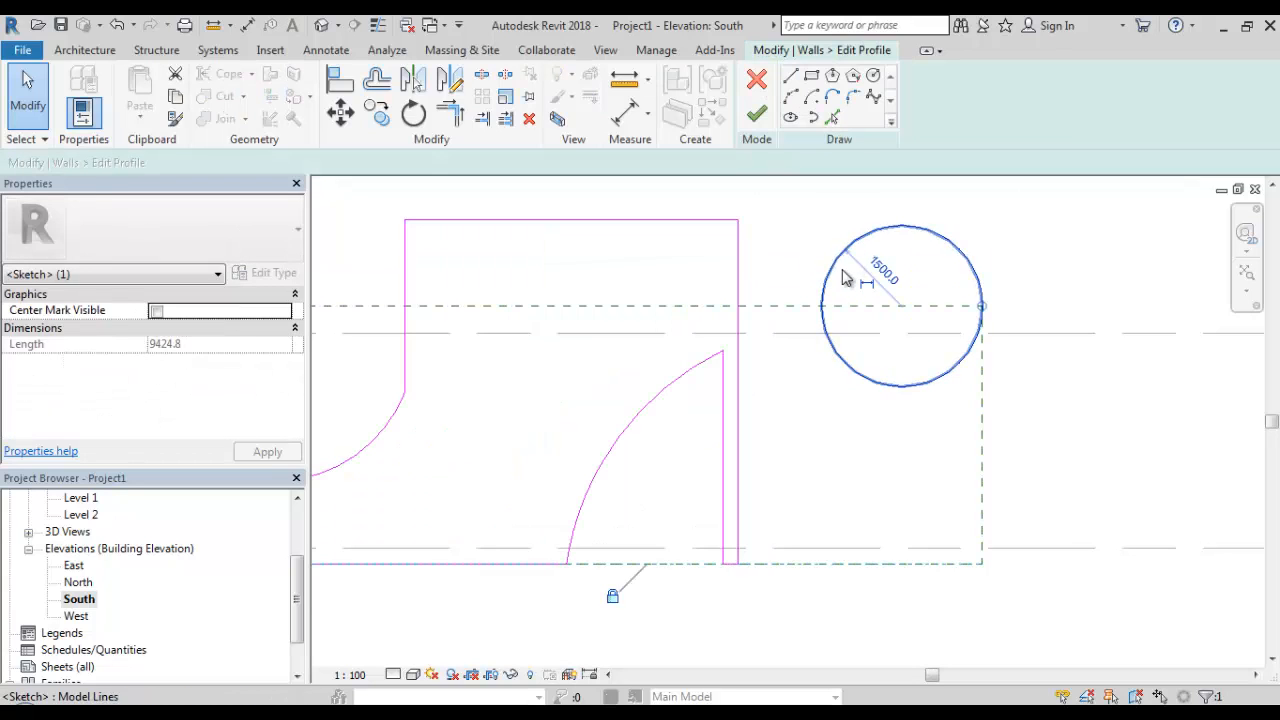
mouse_move(833, 272)
mouse_down()
mouse_move(551, 266)
mouse_move(485, 297)
mouse_up()
click(787, 320)
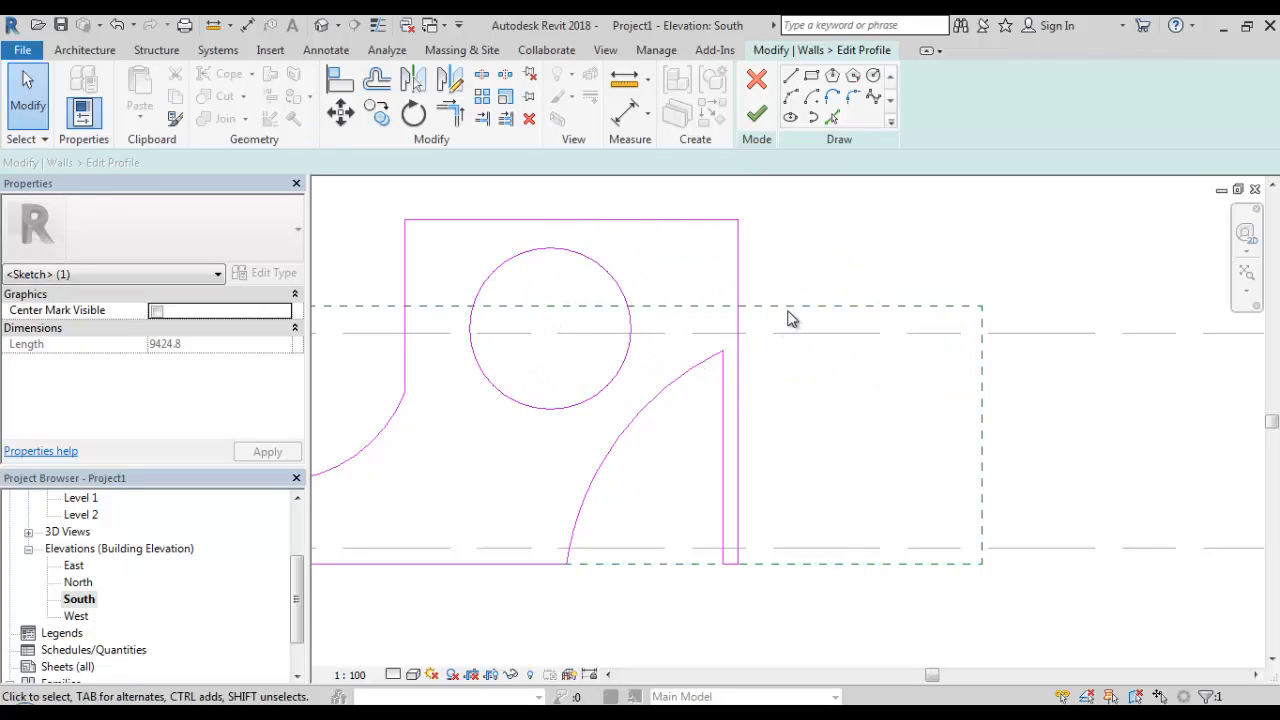
scroll(795, 318, down, 1)
middle_drag(808, 337, 921, 351)
click(756, 113)
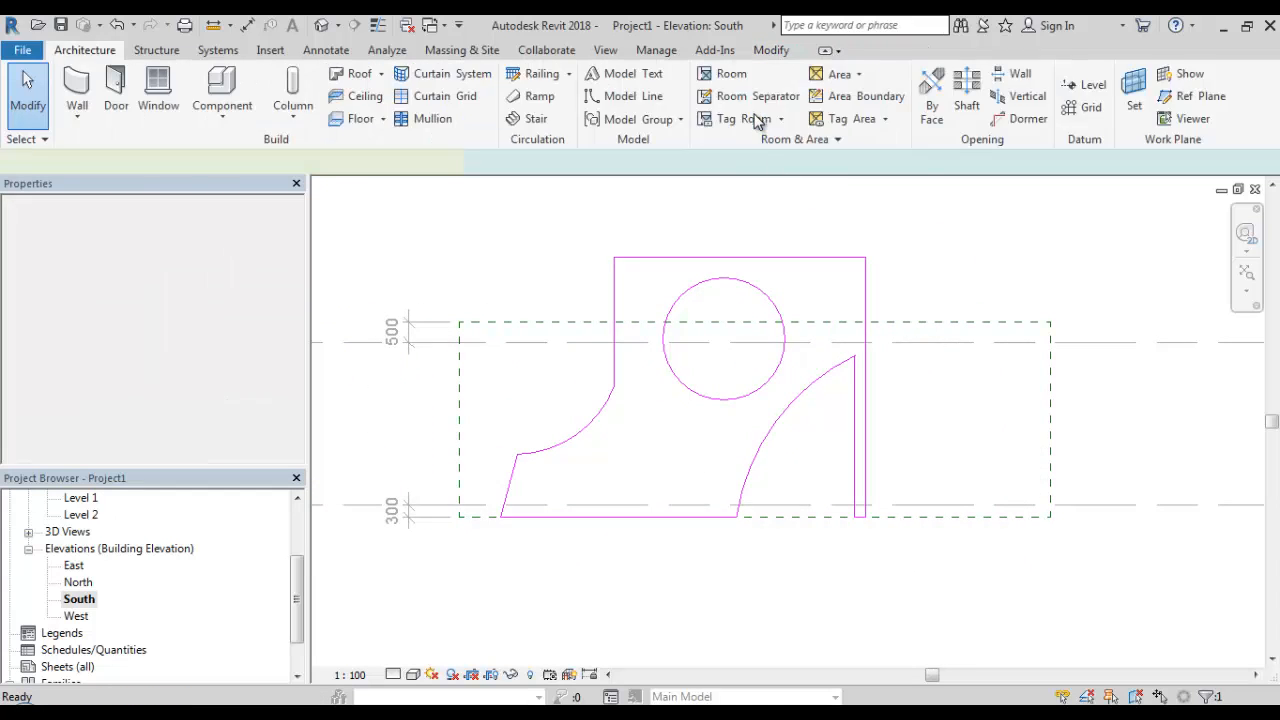
click(820, 226)
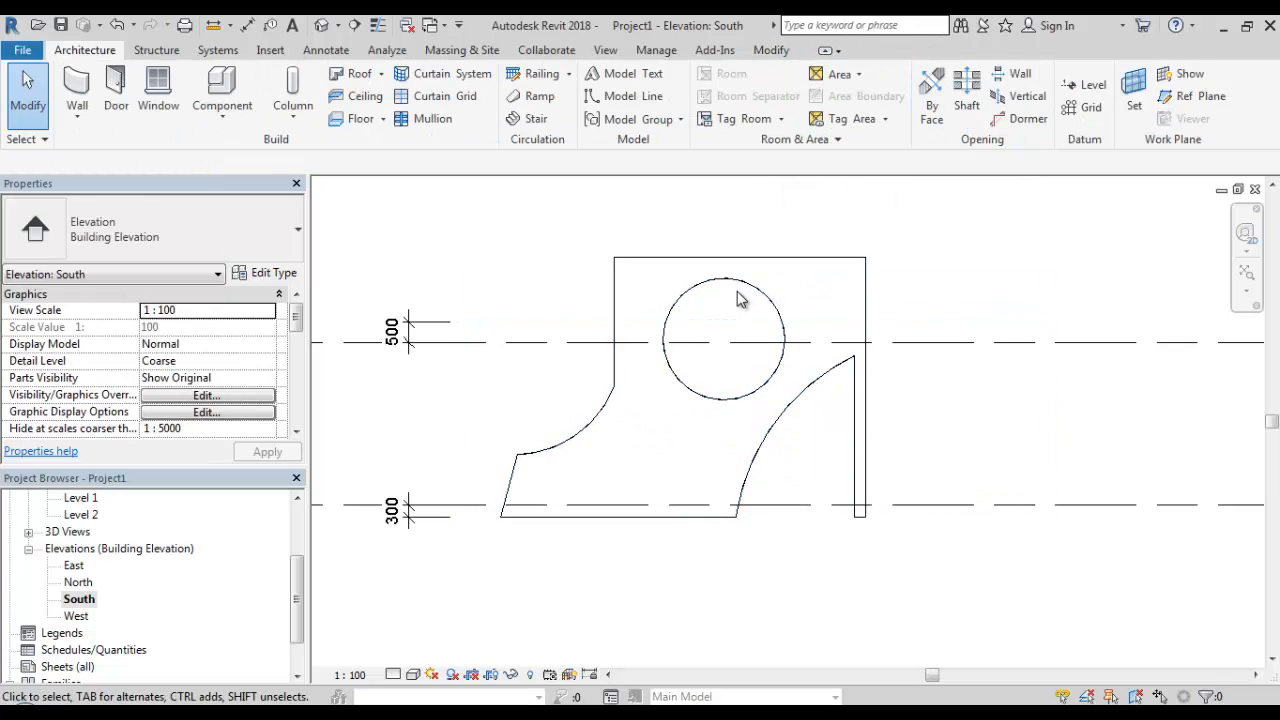
- Examine the wall with its circular opening in the 3D view and return to the South elevation
click(323, 27)
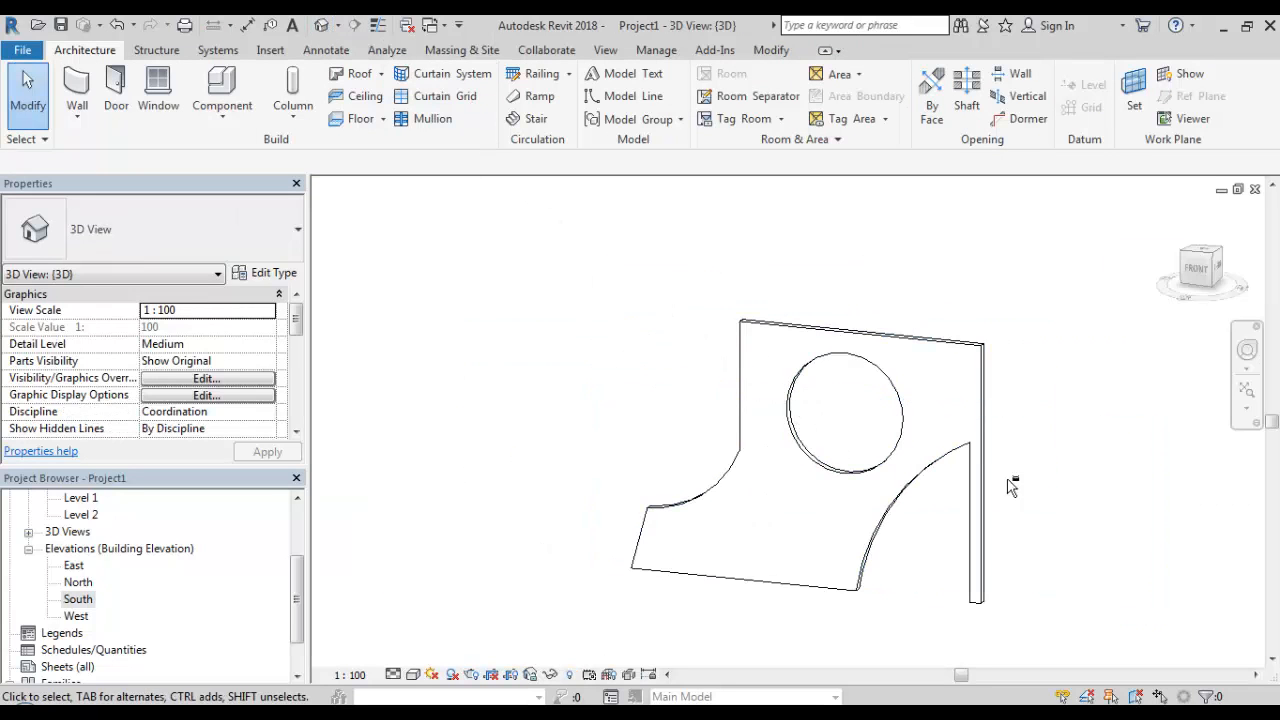
shift+middle_drag(1061, 460, 1131, 481)
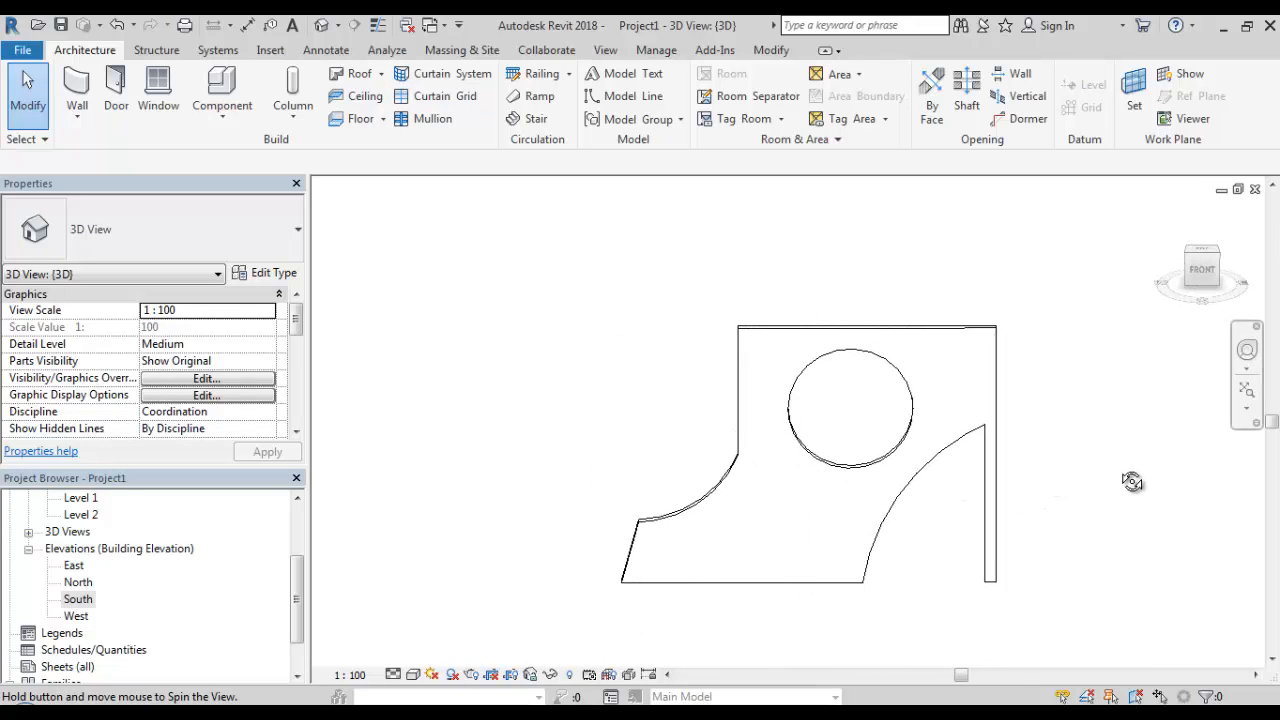
double_click(70, 600)
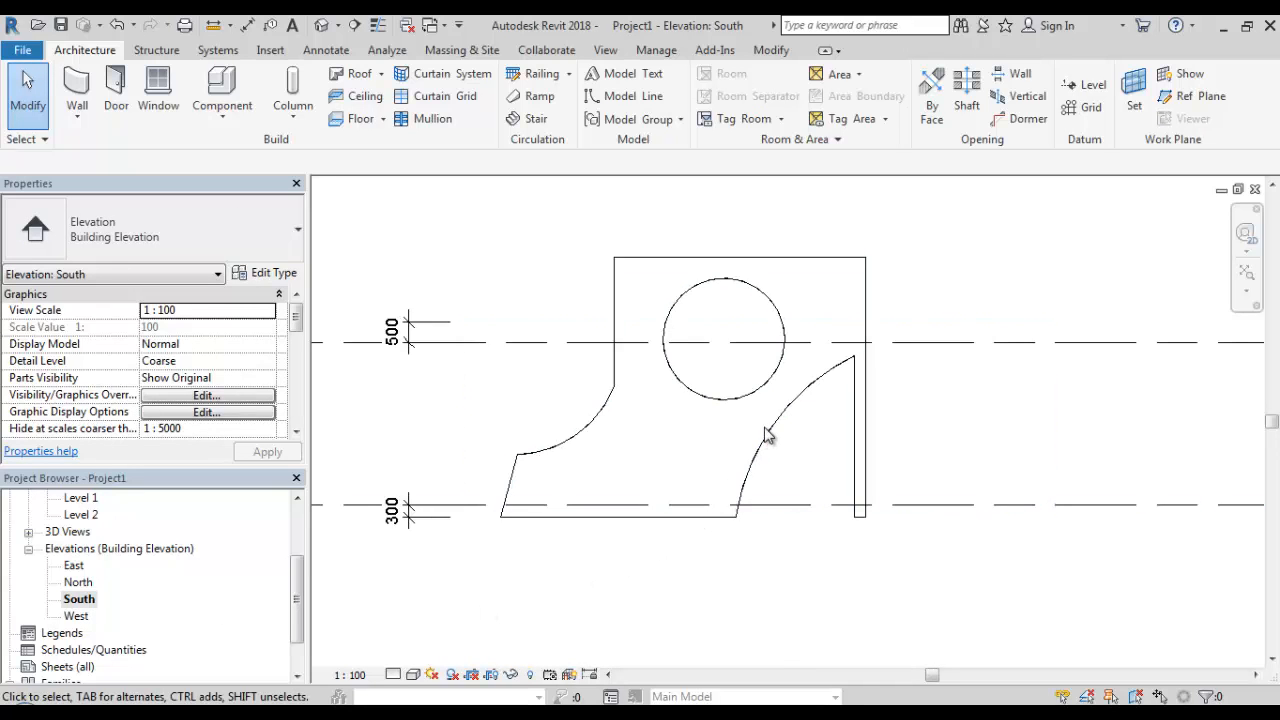
- Edit the wall's profile and move the circle so it overlaps the outline's upper right corner
click(766, 434)
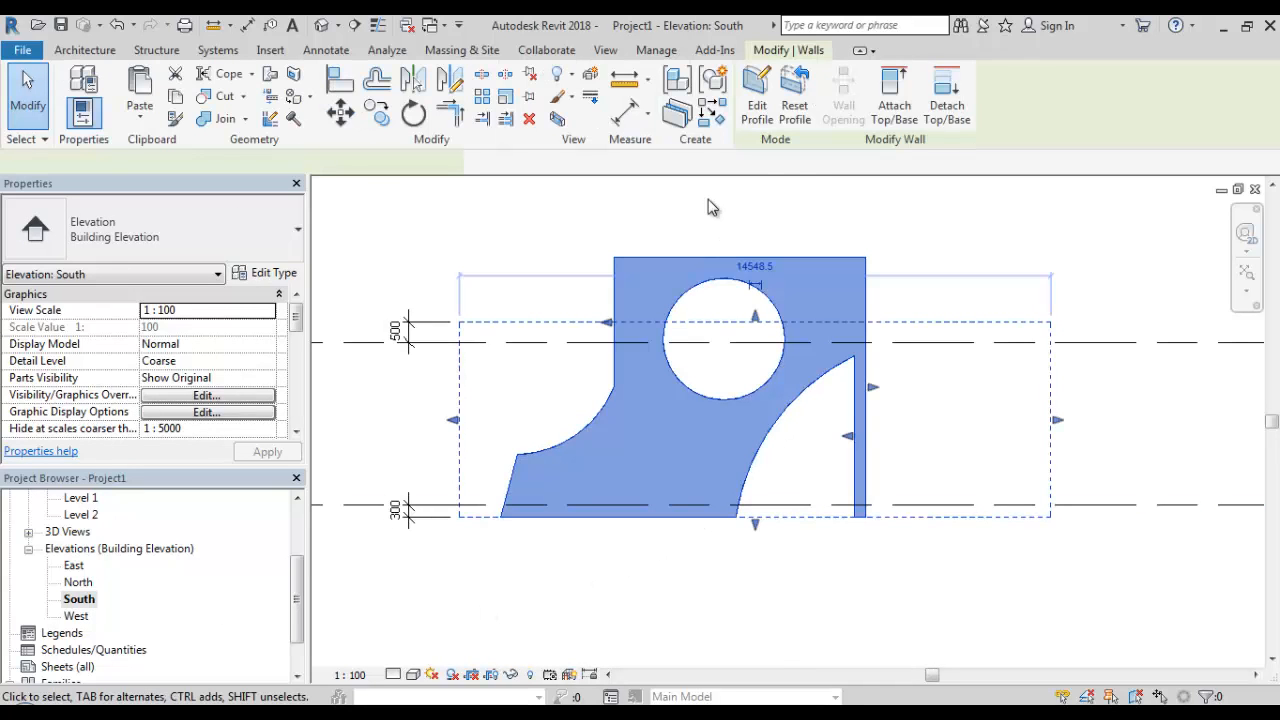
click(773, 106)
click(777, 303)
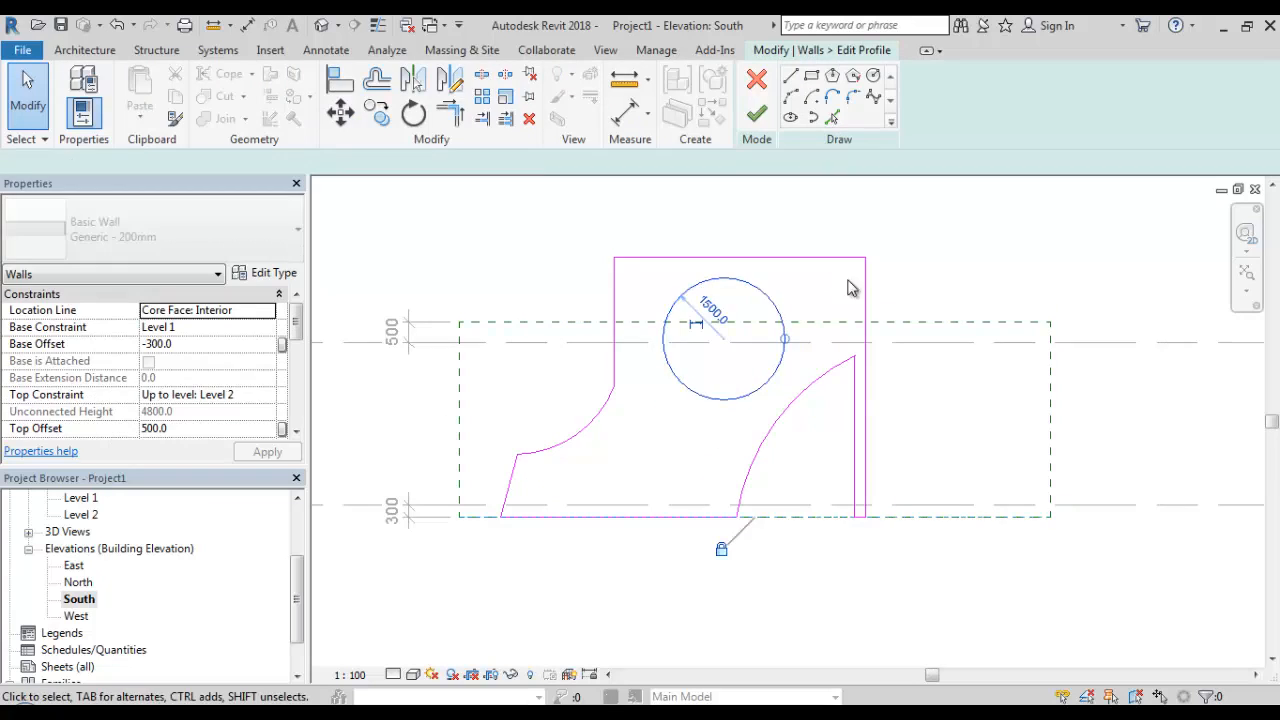
scroll(880, 300, up, 3)
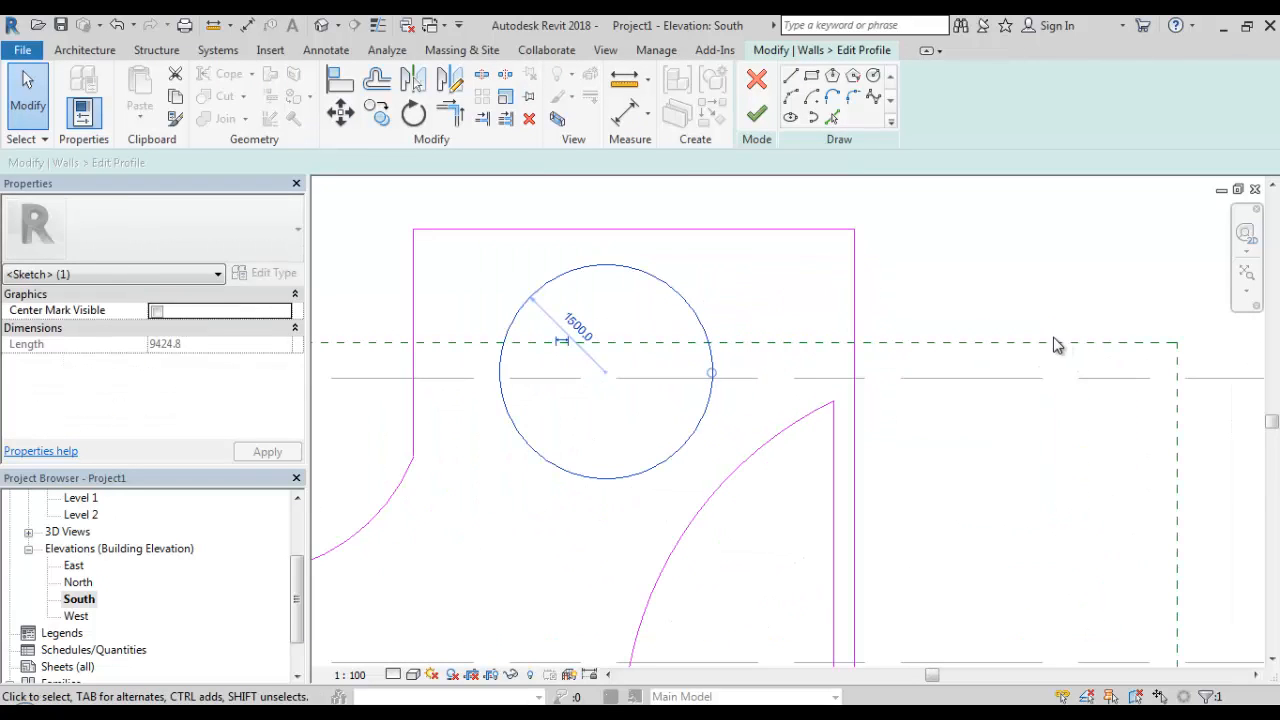
middle_drag(966, 346, 785, 348)
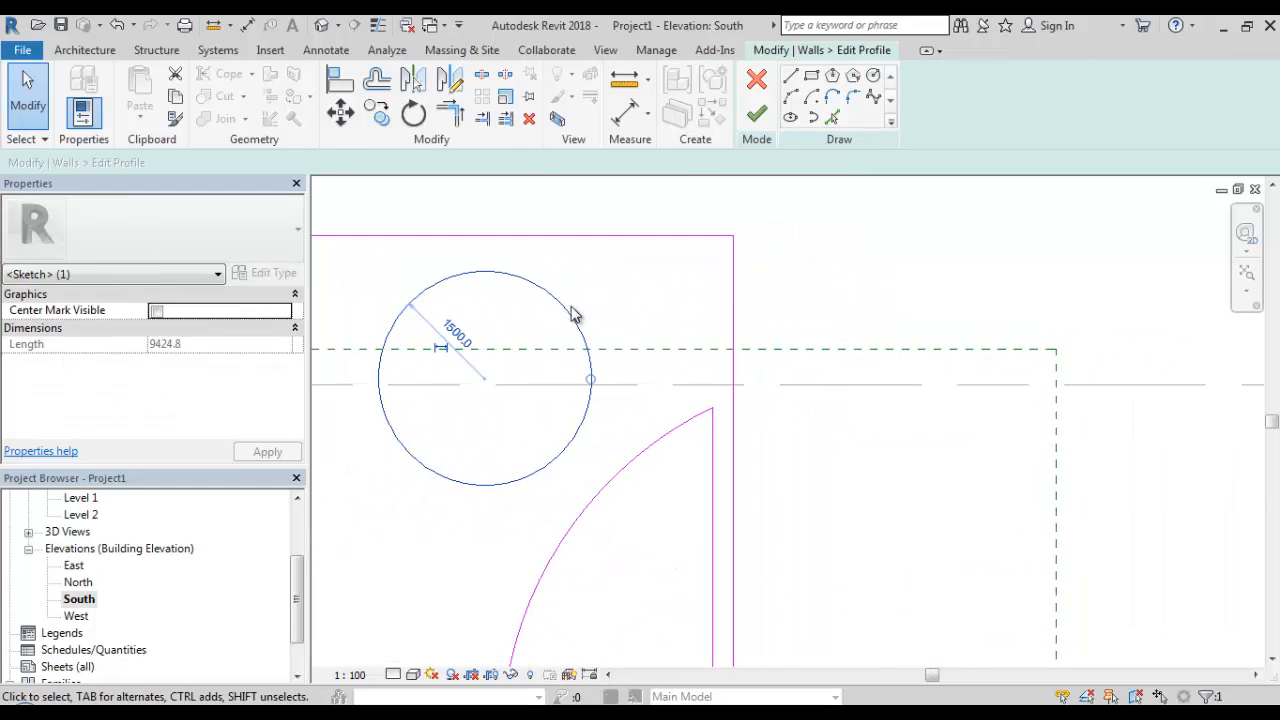
mouse_move(568, 313)
mouse_down()
mouse_move(771, 260)
mouse_move(903, 195)
mouse_move(909, 205)
mouse_up()
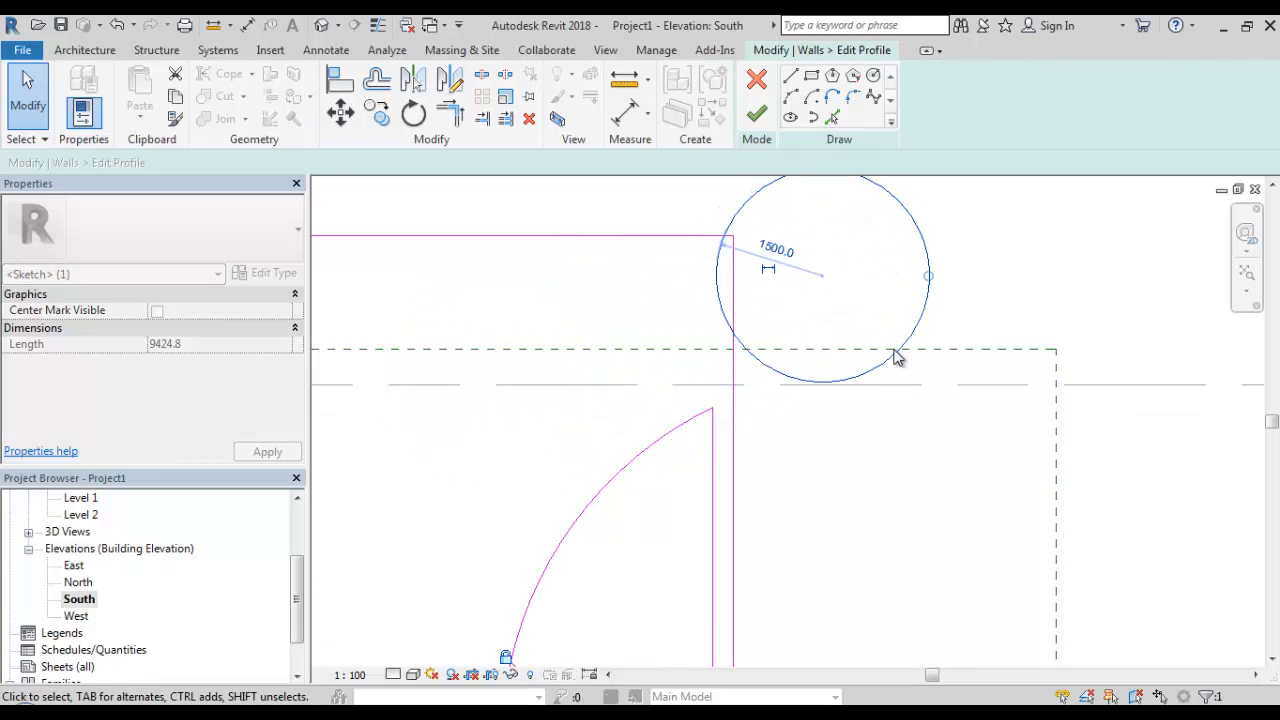
scroll(866, 383, down, 2)
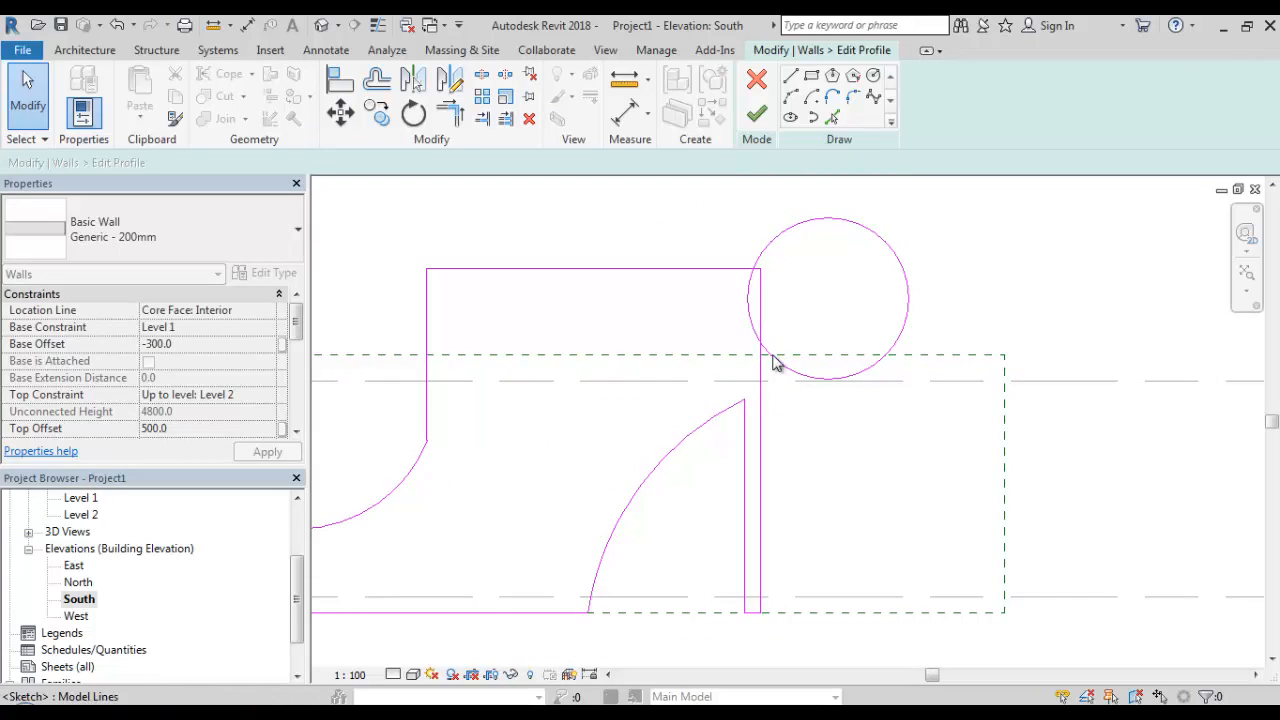
- Try to finish the profile with the circle crossing the outline, and continue sketching
scroll(787, 283, up, 3)
scroll(750, 294, up, 2)
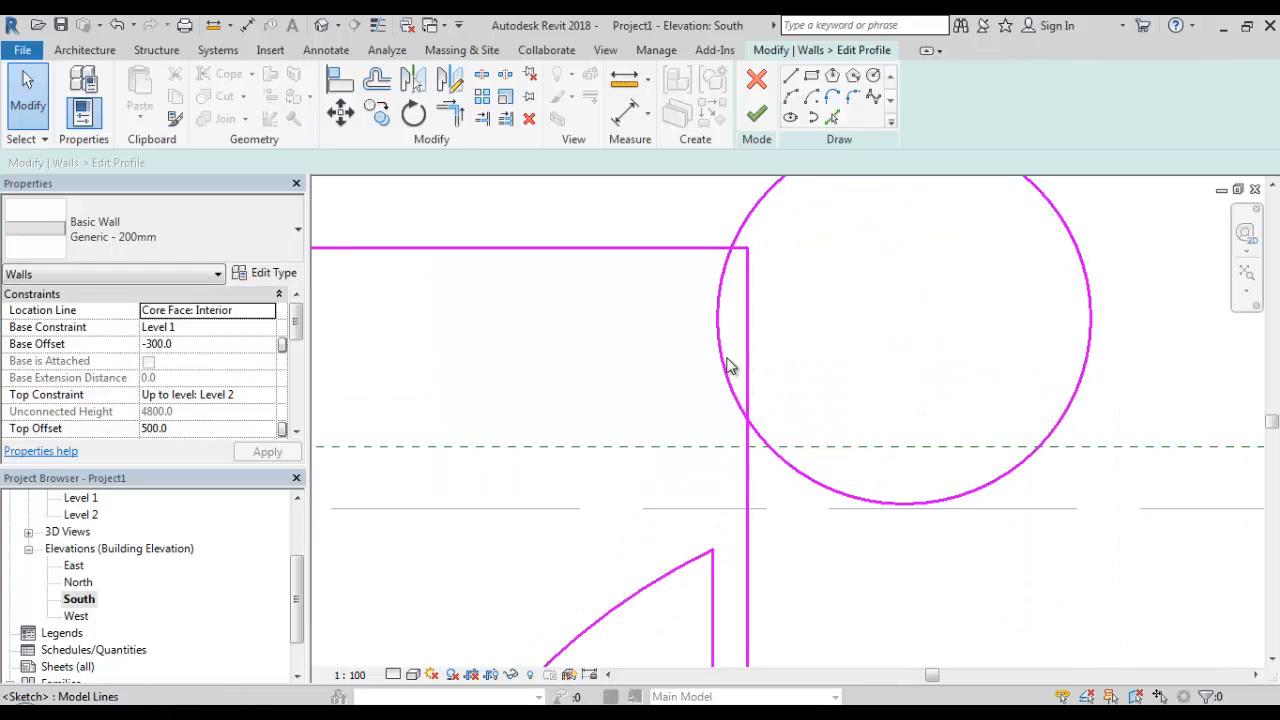
scroll(738, 390, down, 1)
click(757, 117)
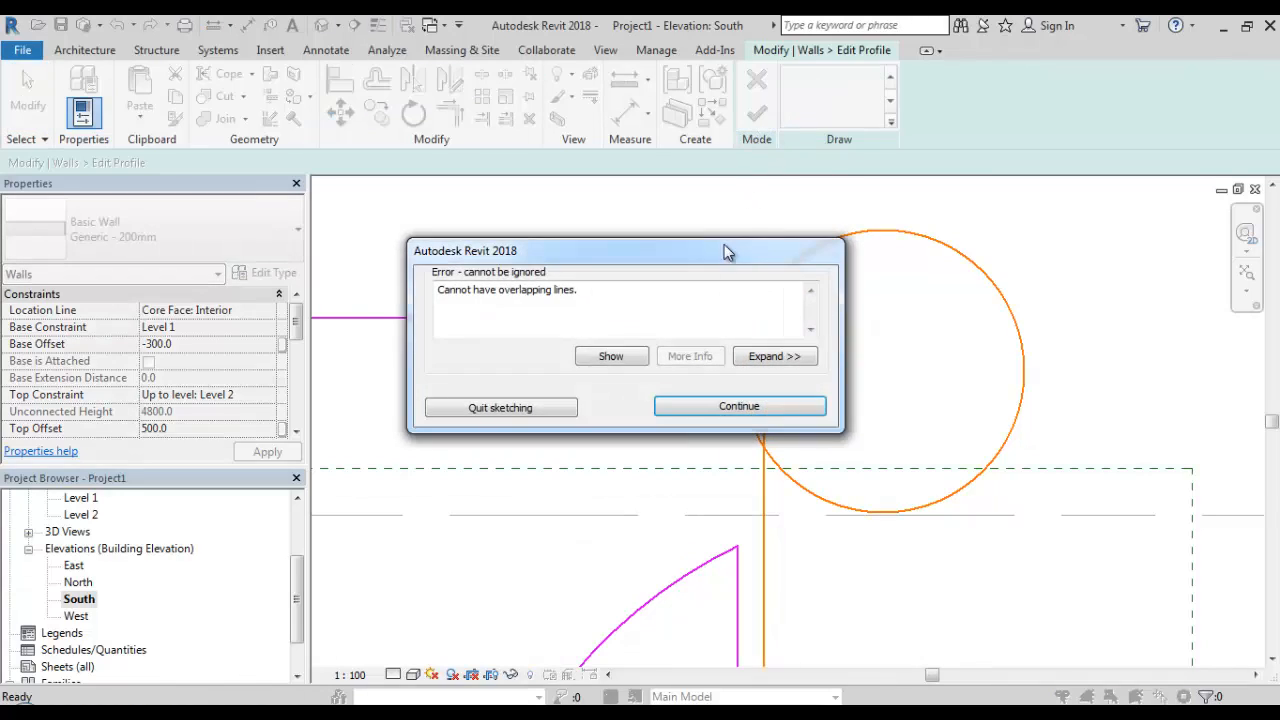
drag(703, 255, 514, 185)
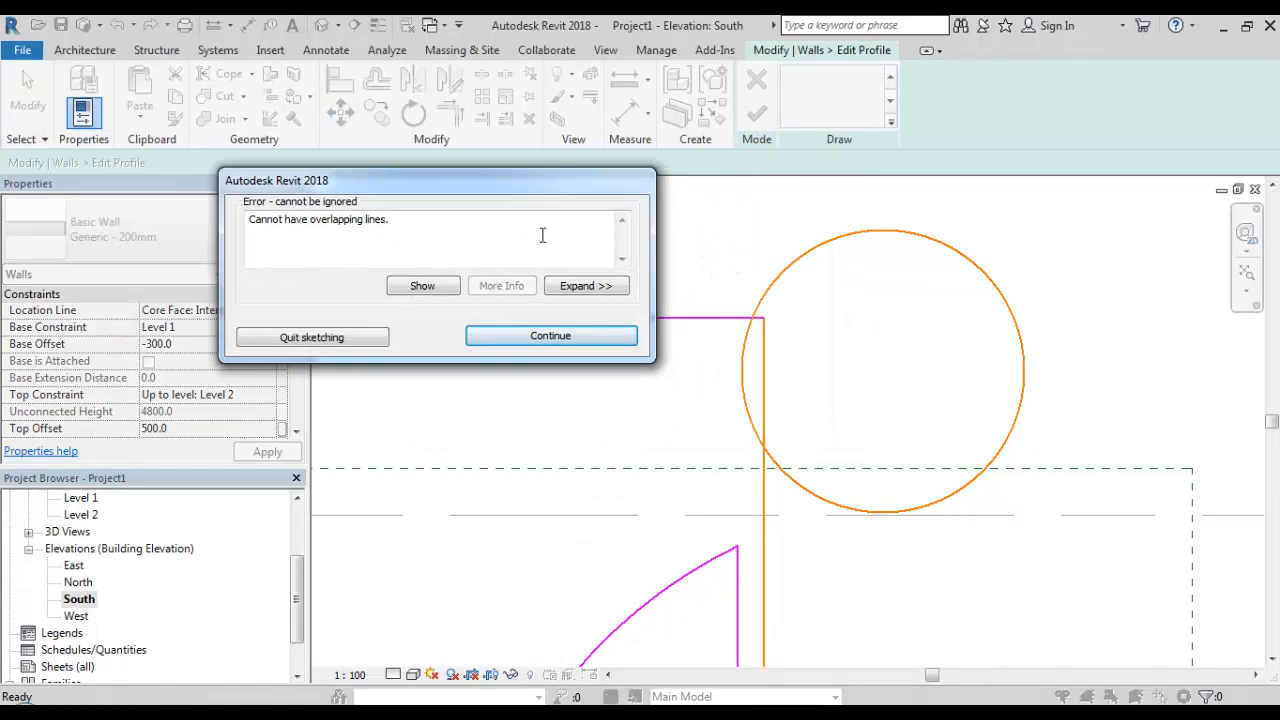
click(564, 340)
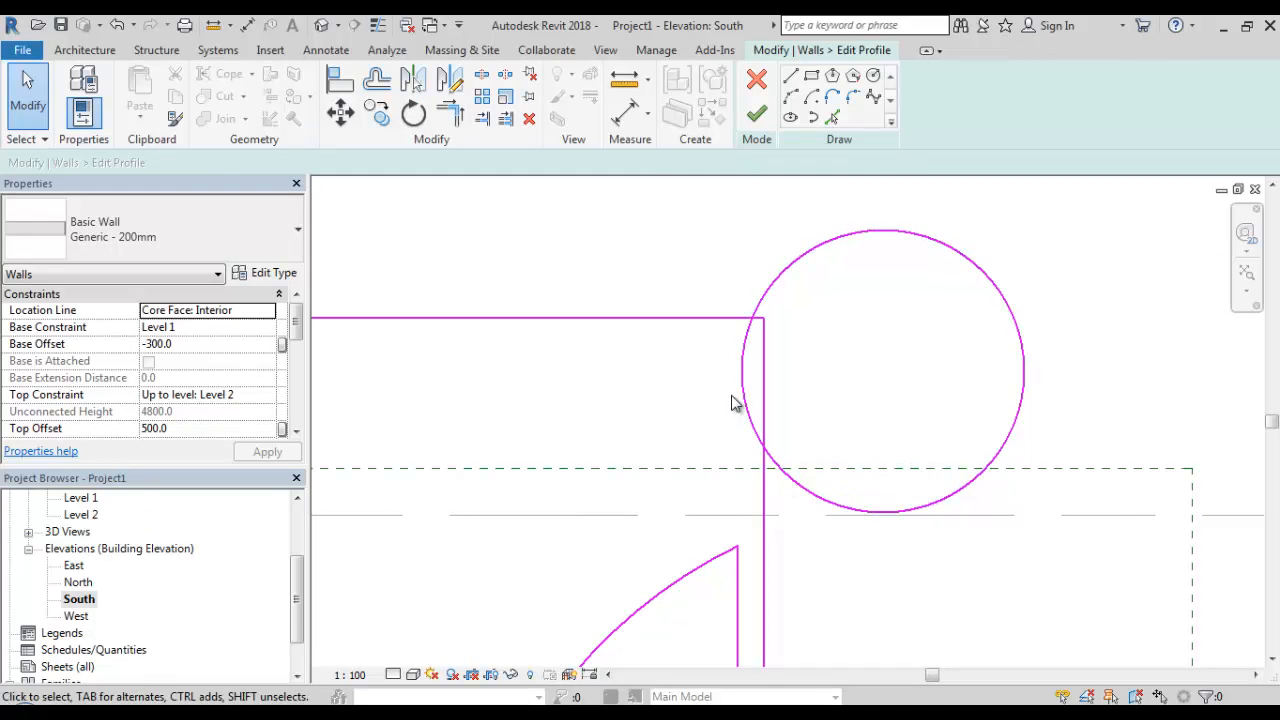
- Split the circle inside the outline, trim it to corners with the top and right vertical edges, and finish the profile
click(481, 80)
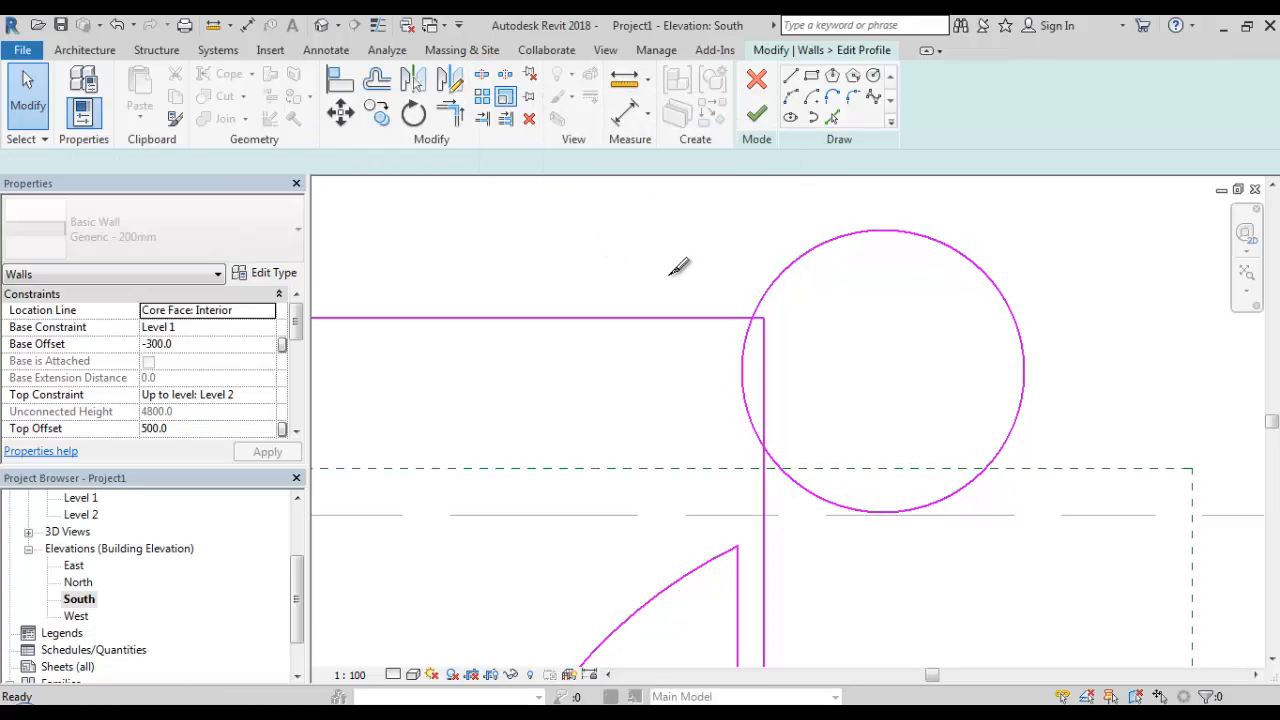
click(741, 369)
click(452, 115)
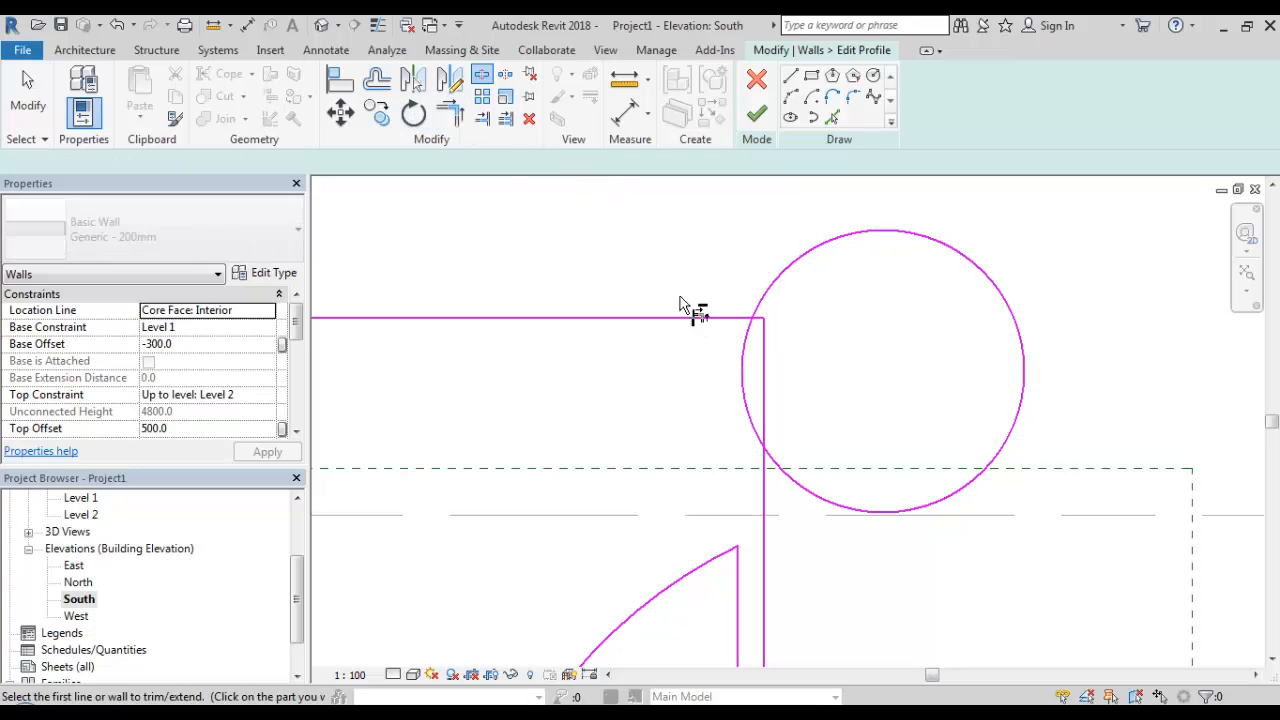
click(712, 319)
click(765, 298)
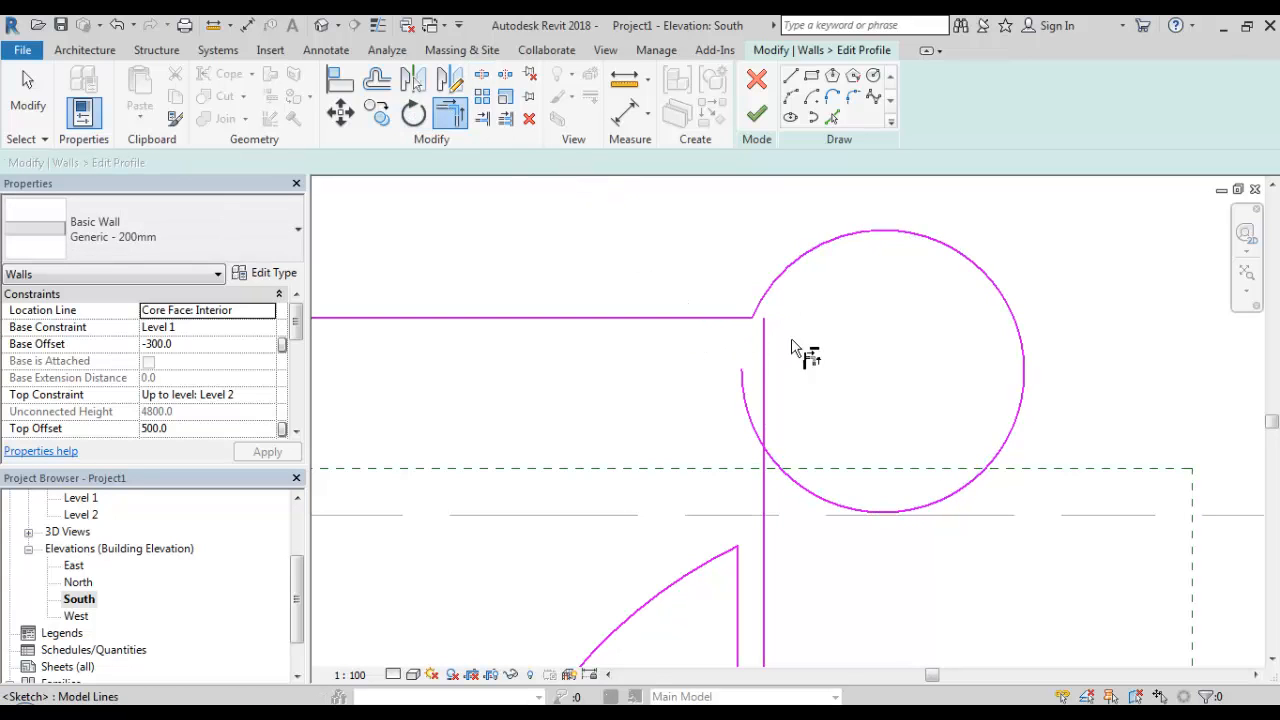
click(801, 490)
click(771, 512)
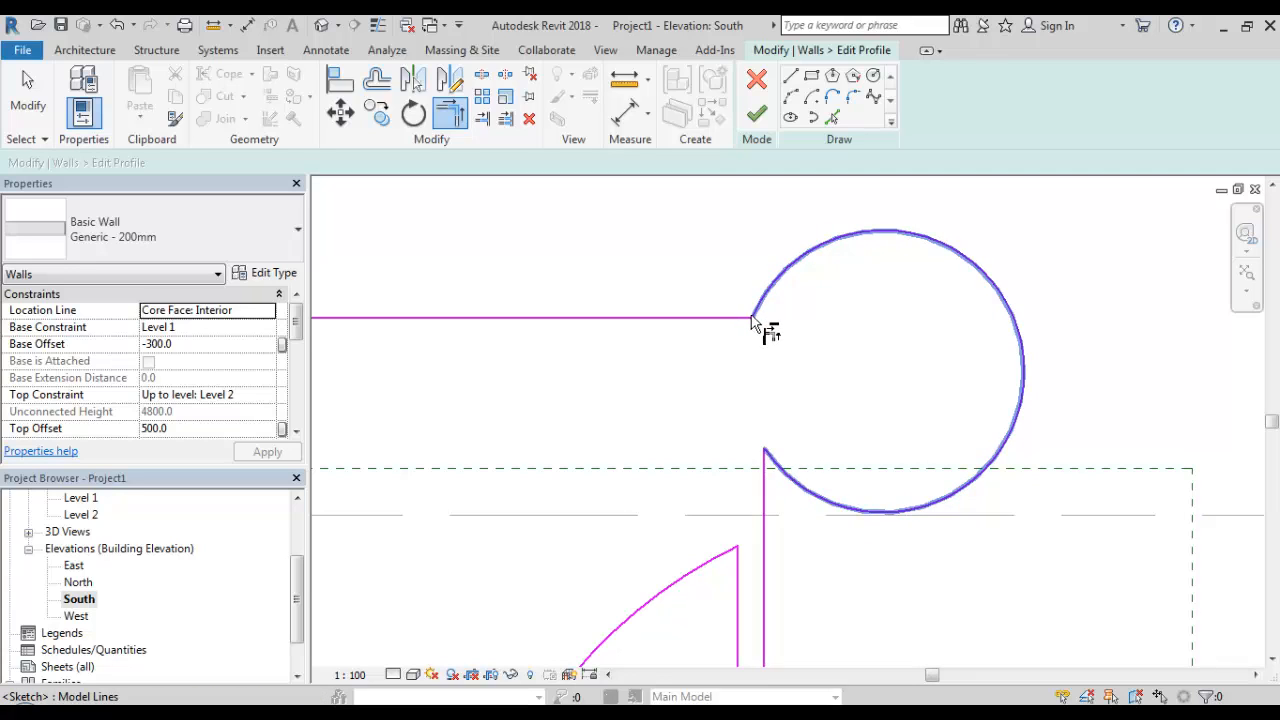
scroll(760, 318, down, 4)
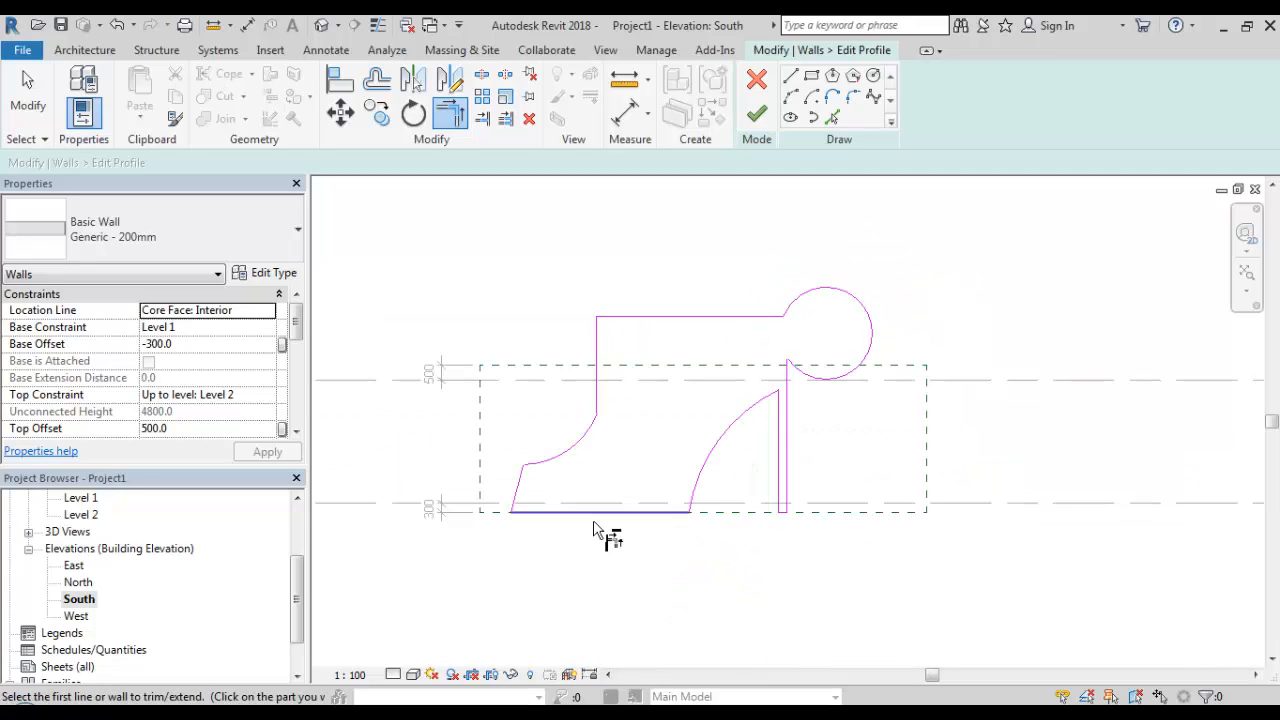
scroll(860, 363, up, 3)
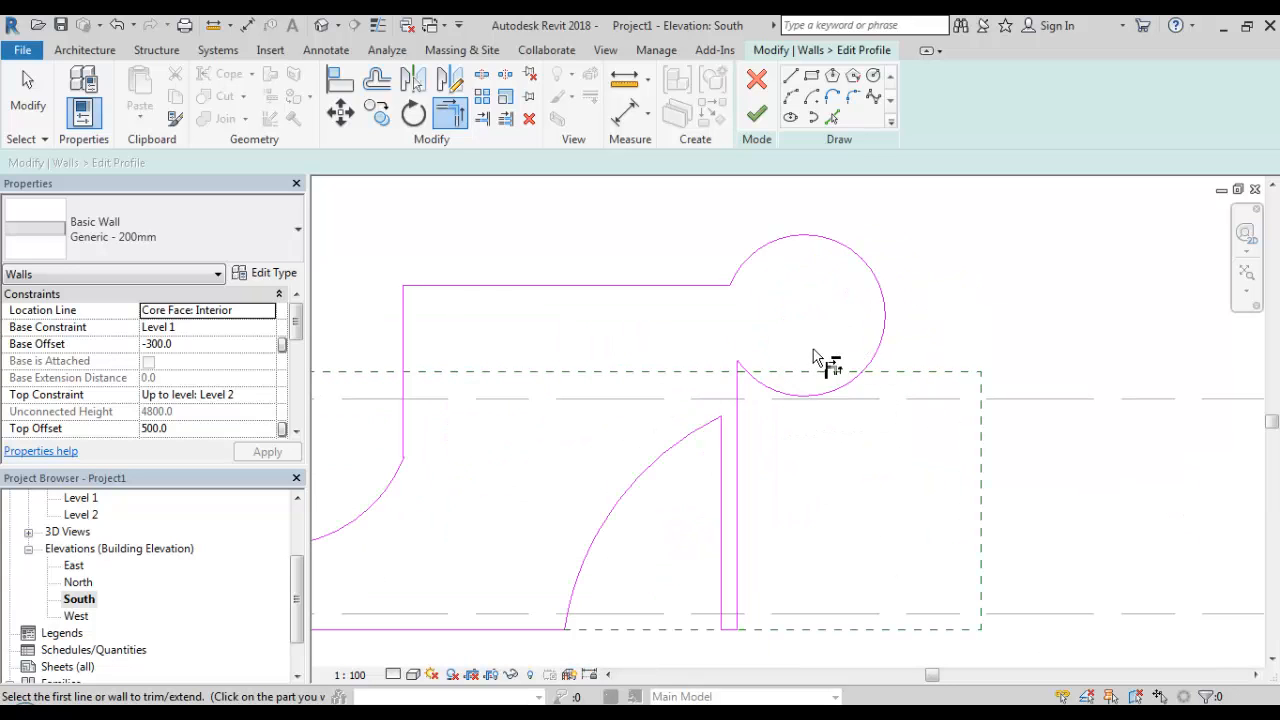
click(756, 113)
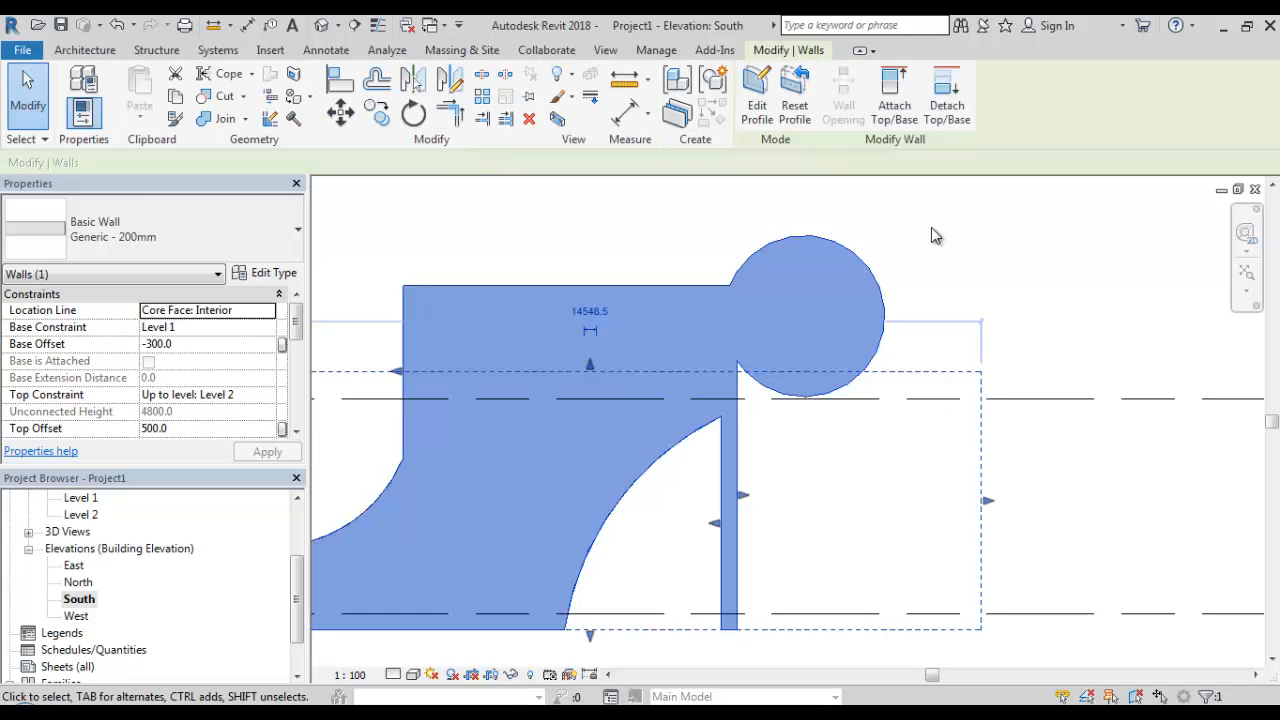
- Reopen the profile, delete the circular arc and trim the top and right edges back to a corner
click(760, 108)
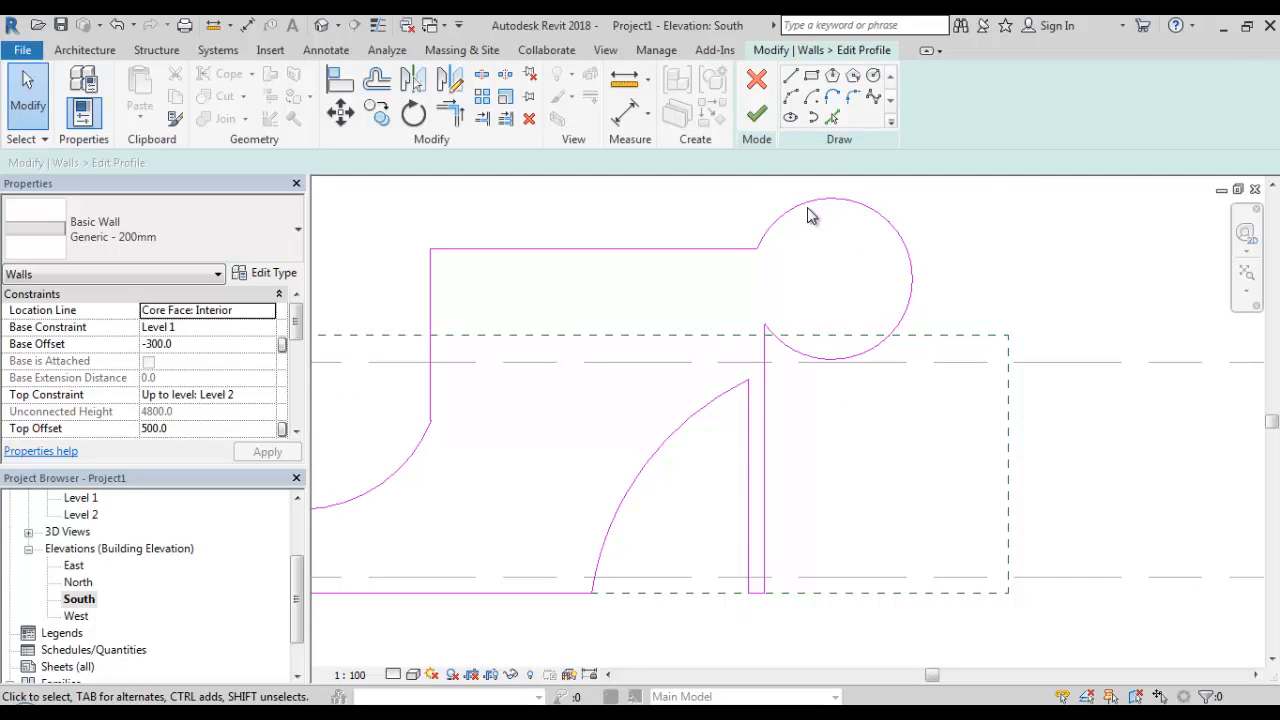
drag(740, 197, 923, 354)
drag(724, 190, 931, 370)
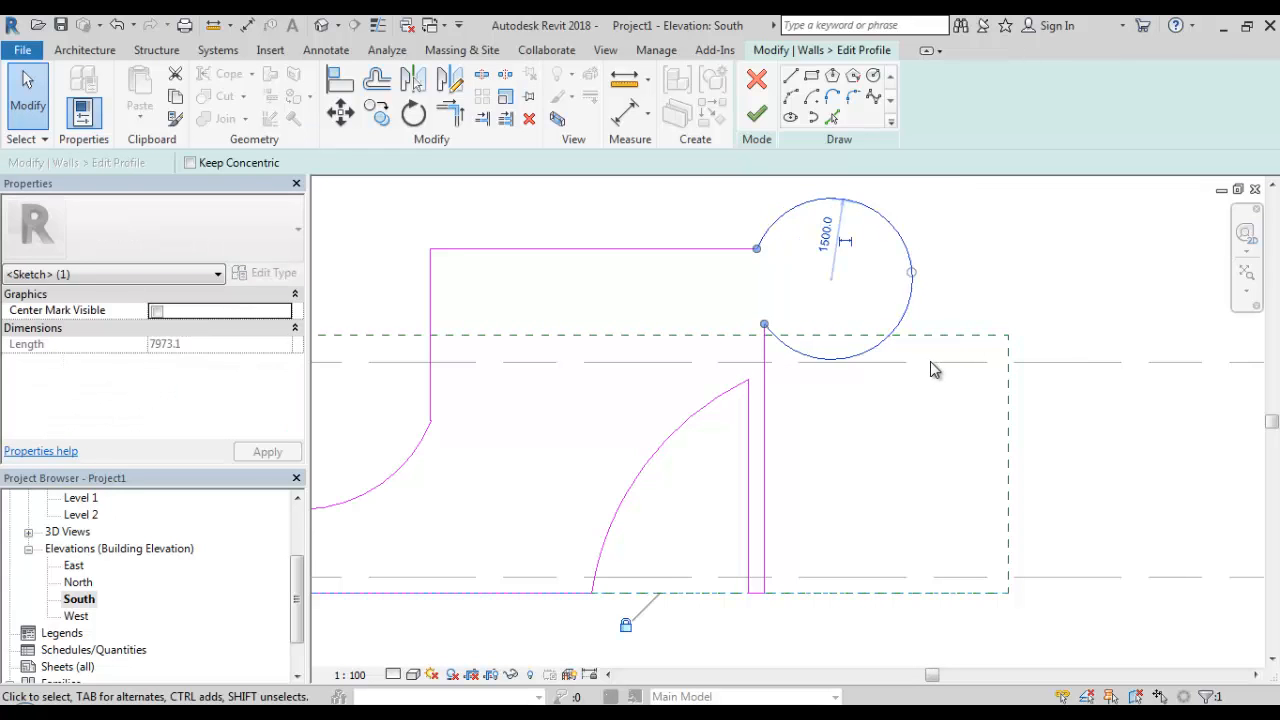
key(Delete)
key(t)
key(r)
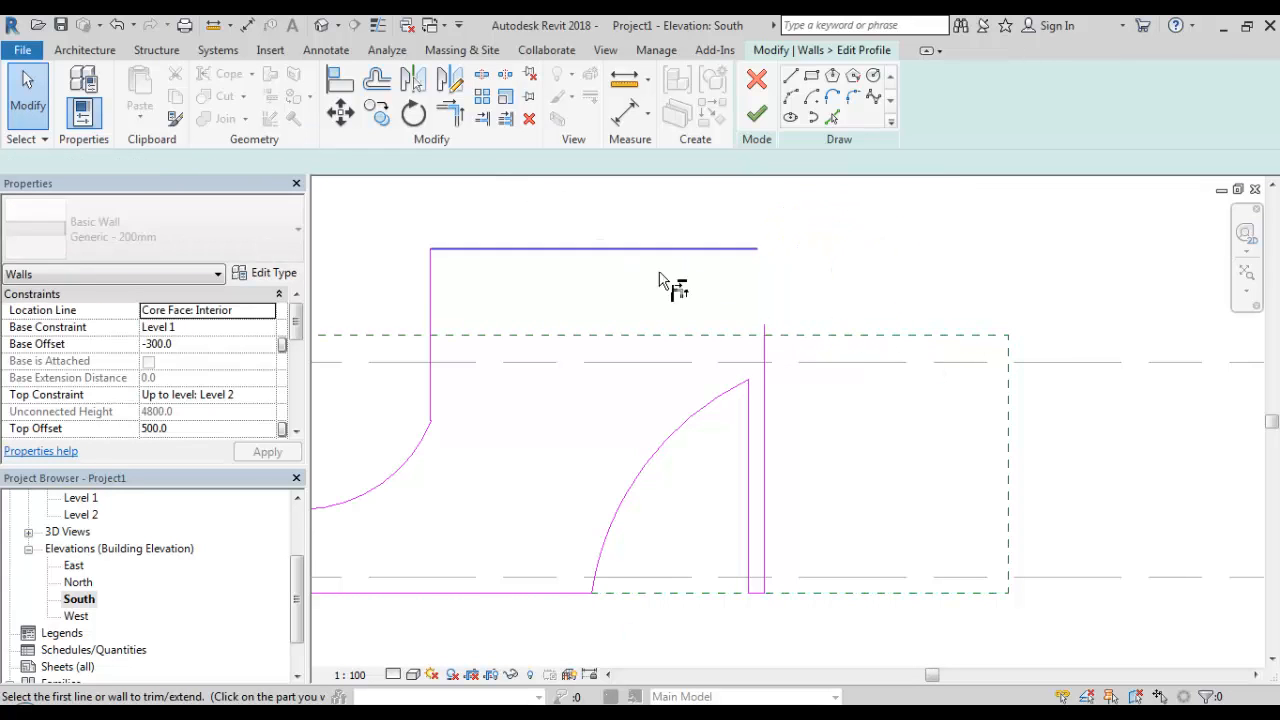
click(708, 256)
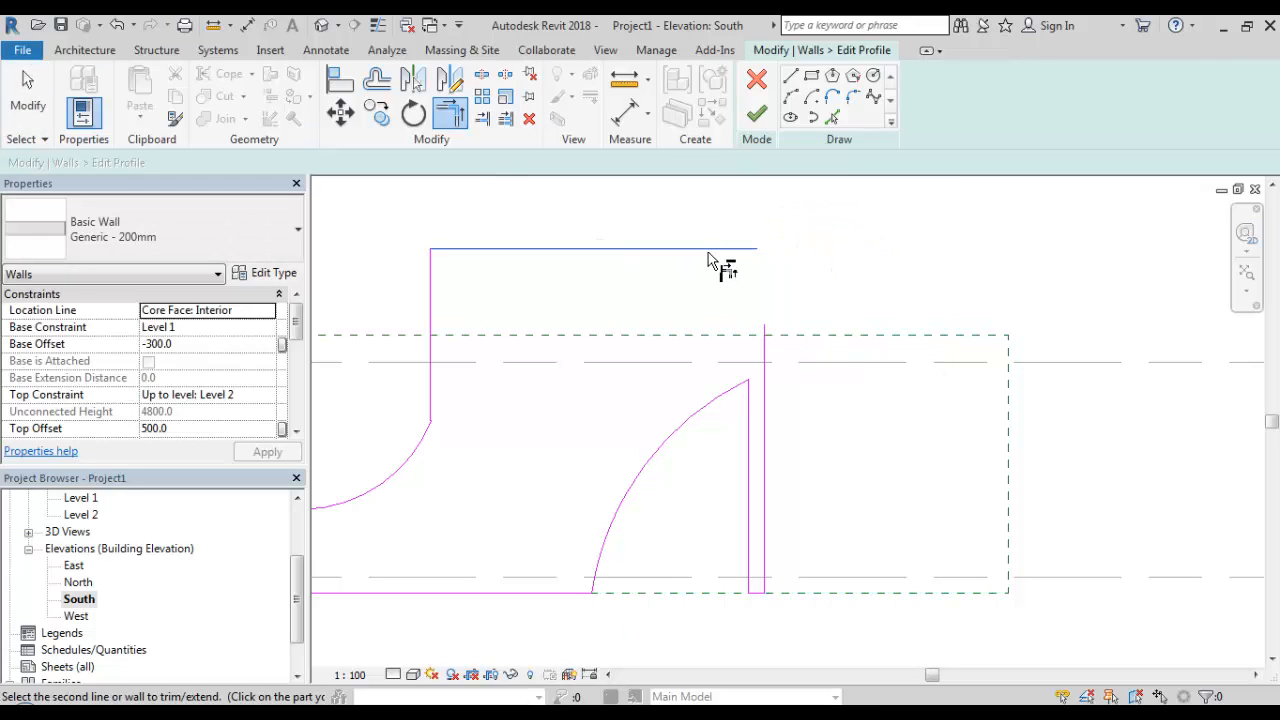
click(765, 352)
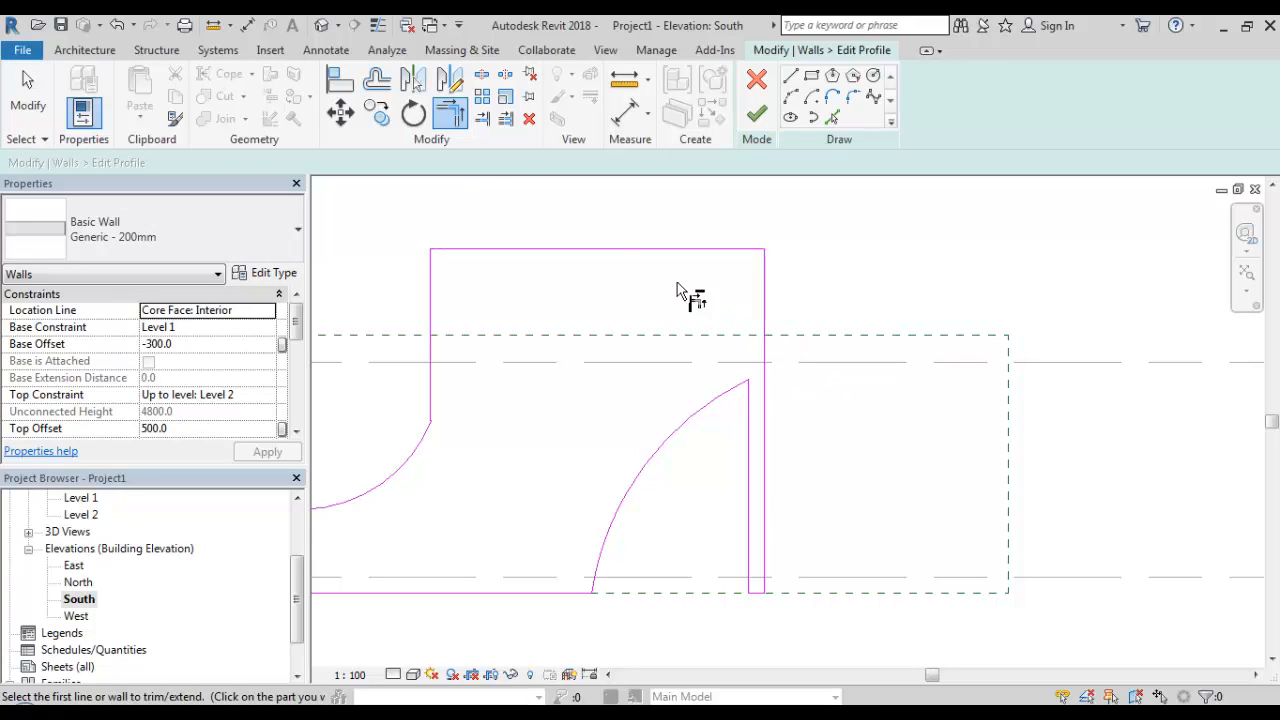
- Sketch a circle centred on the Level 2 line, fully inside the wall outline
click(870, 80)
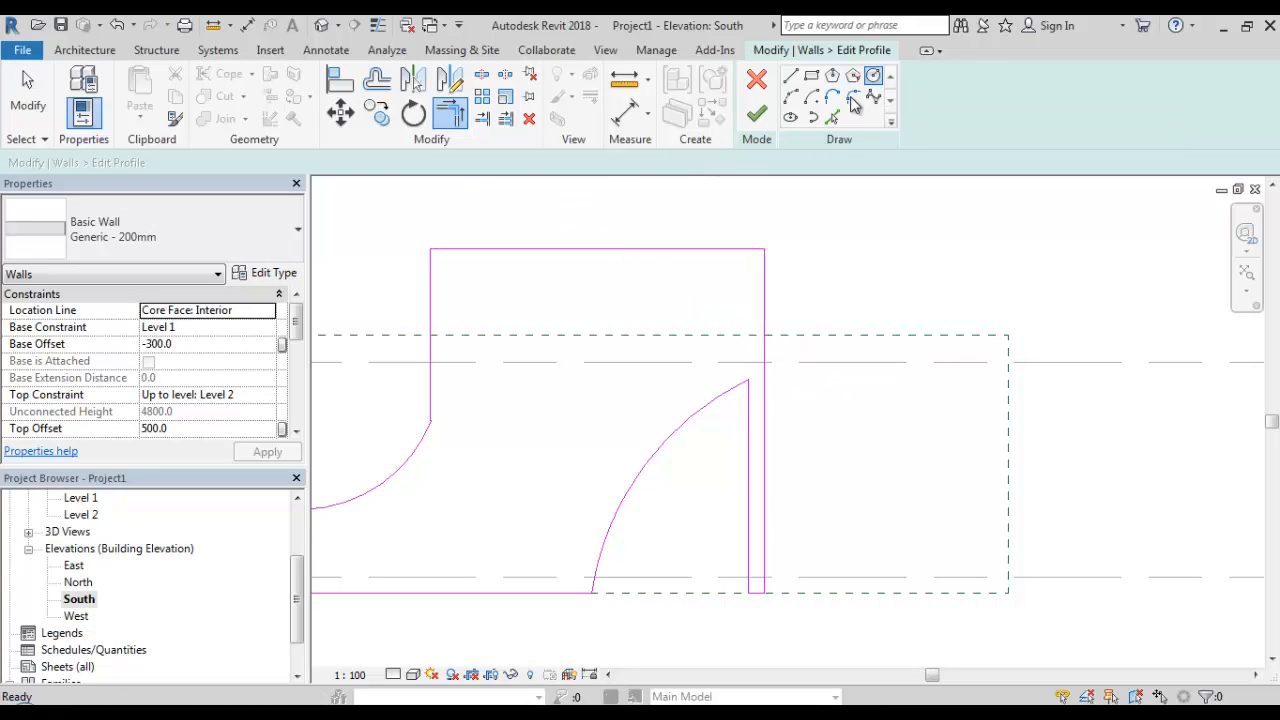
click(593, 362)
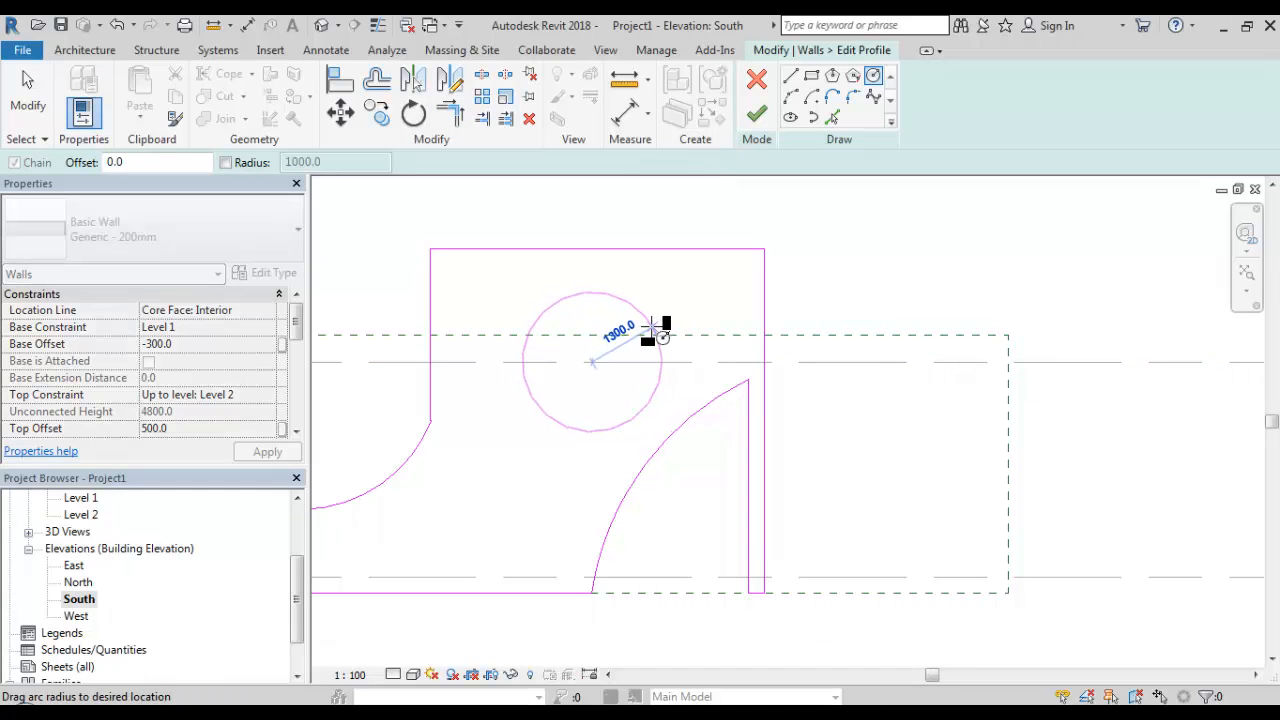
click(643, 342)
scroll(762, 345, down, 2)
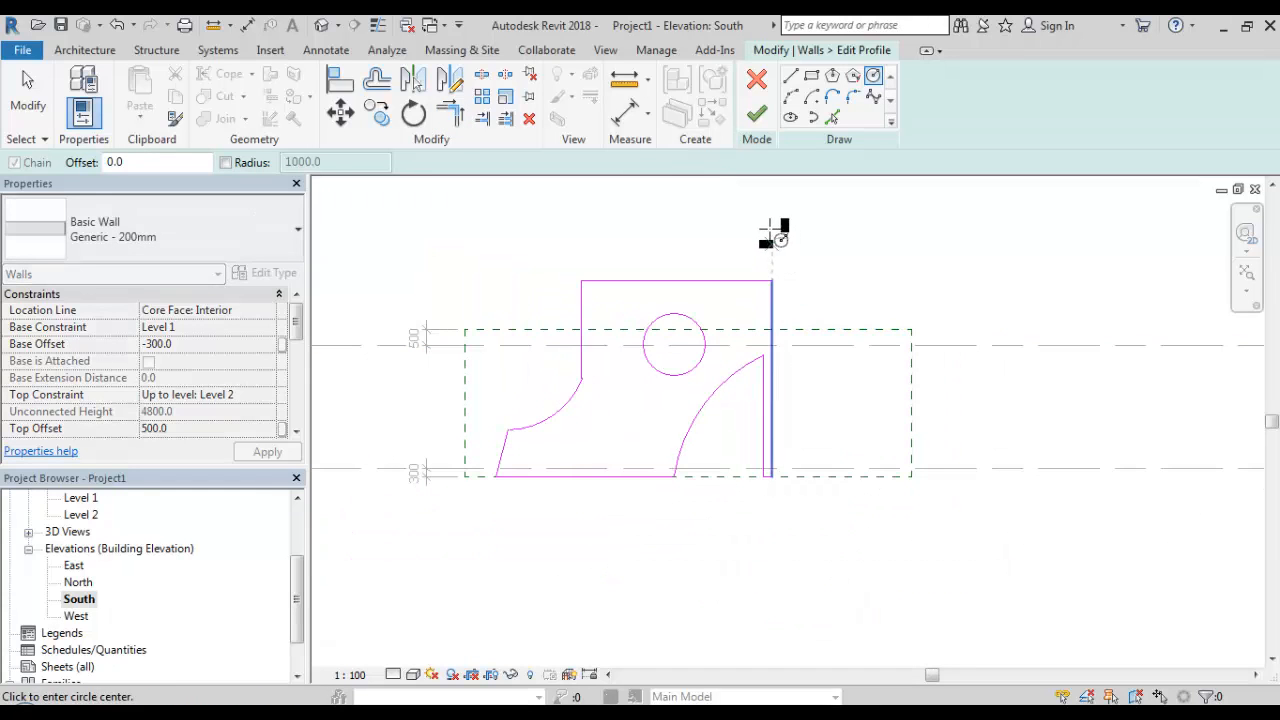
- Trim the outline's far right vertical edge and the large lower-right arc to a corner
scroll(771, 343, up, 3)
key(t)
key(r)
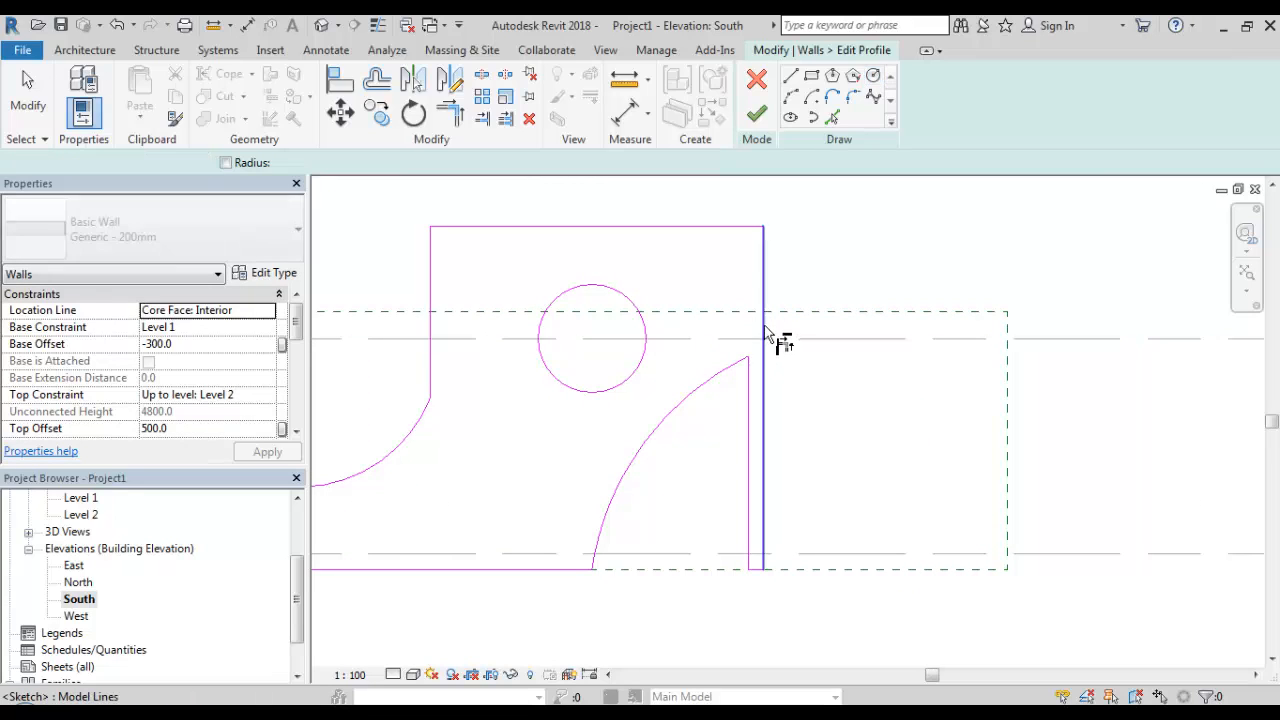
click(767, 333)
click(737, 366)
key(Escape)
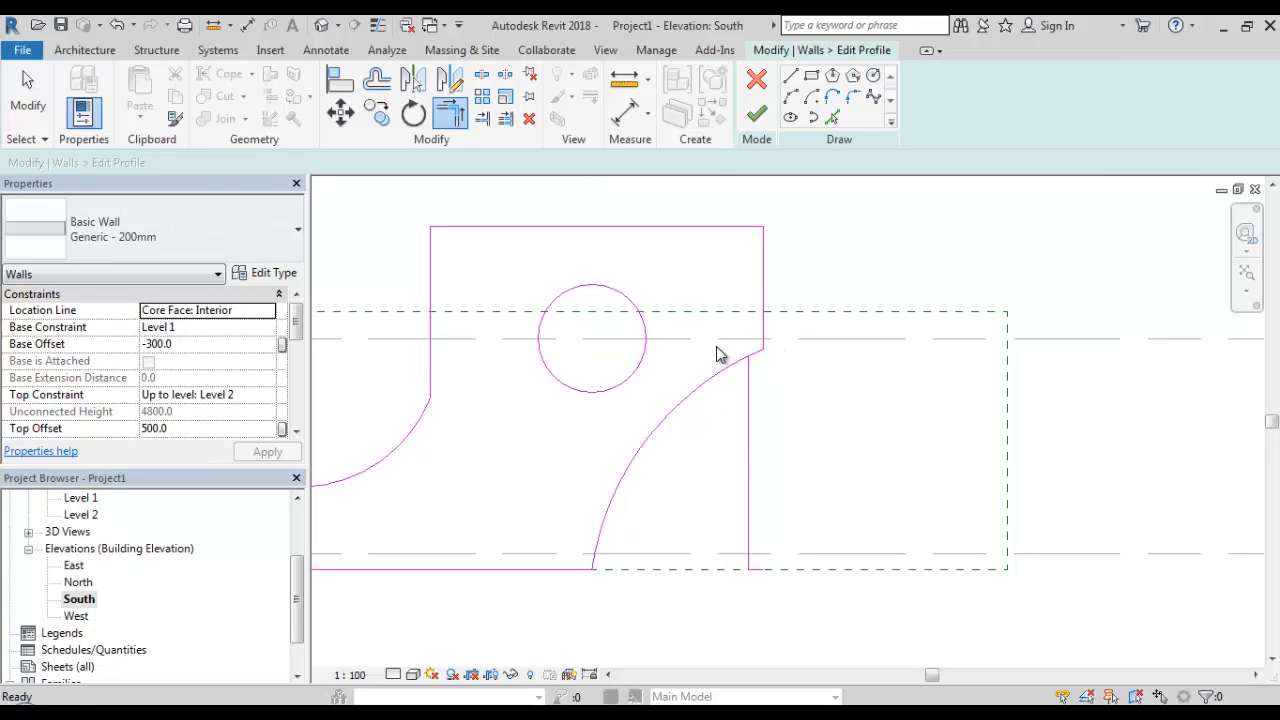
- Delete the leftover vertical line and short bottom segment beside the arc, finish the profile and deselect the wall
mouse_move(716, 347)
mouse_down()
mouse_move(829, 591)
mouse_move(825, 615)
mouse_up()
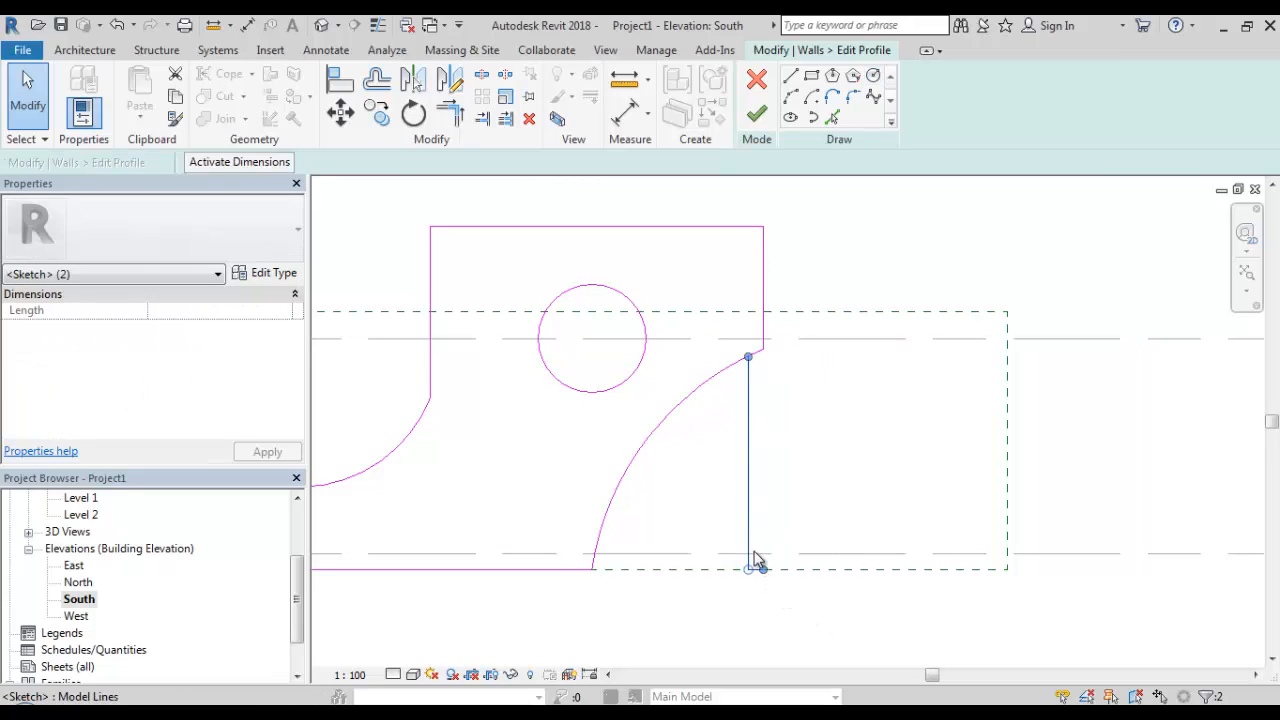
key(Delete)
middle_drag(674, 428, 850, 440)
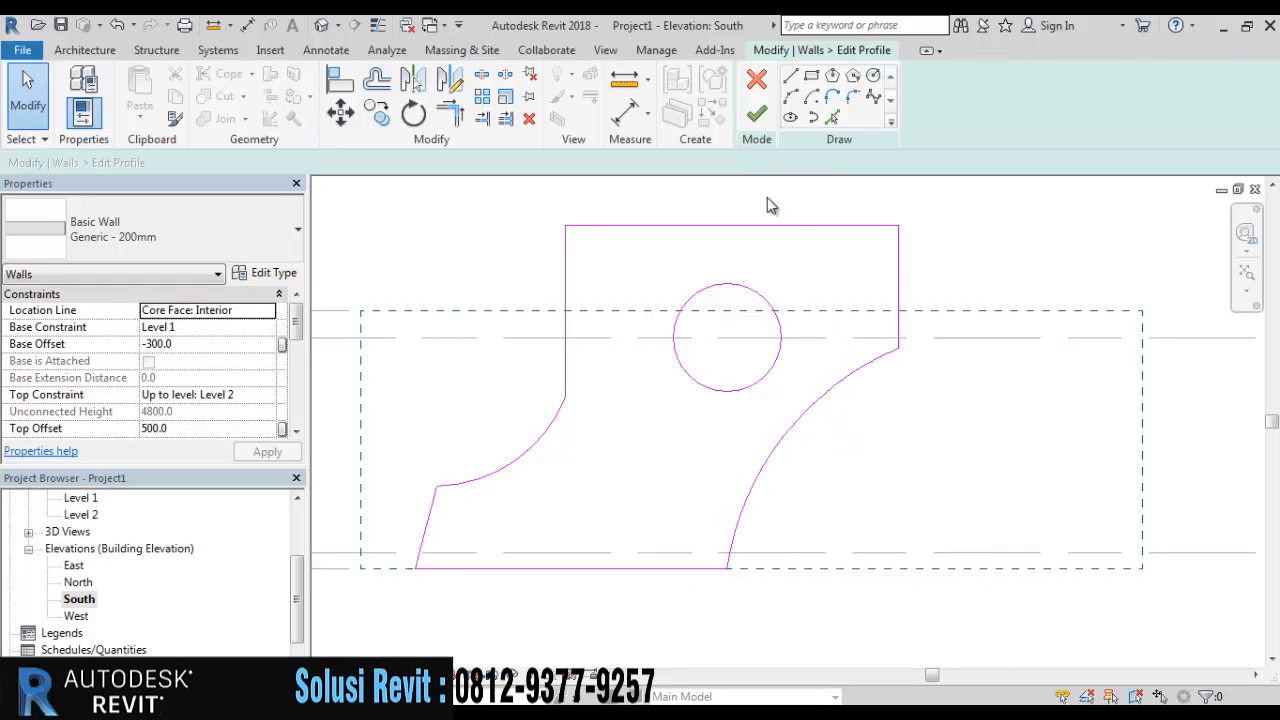
click(757, 117)
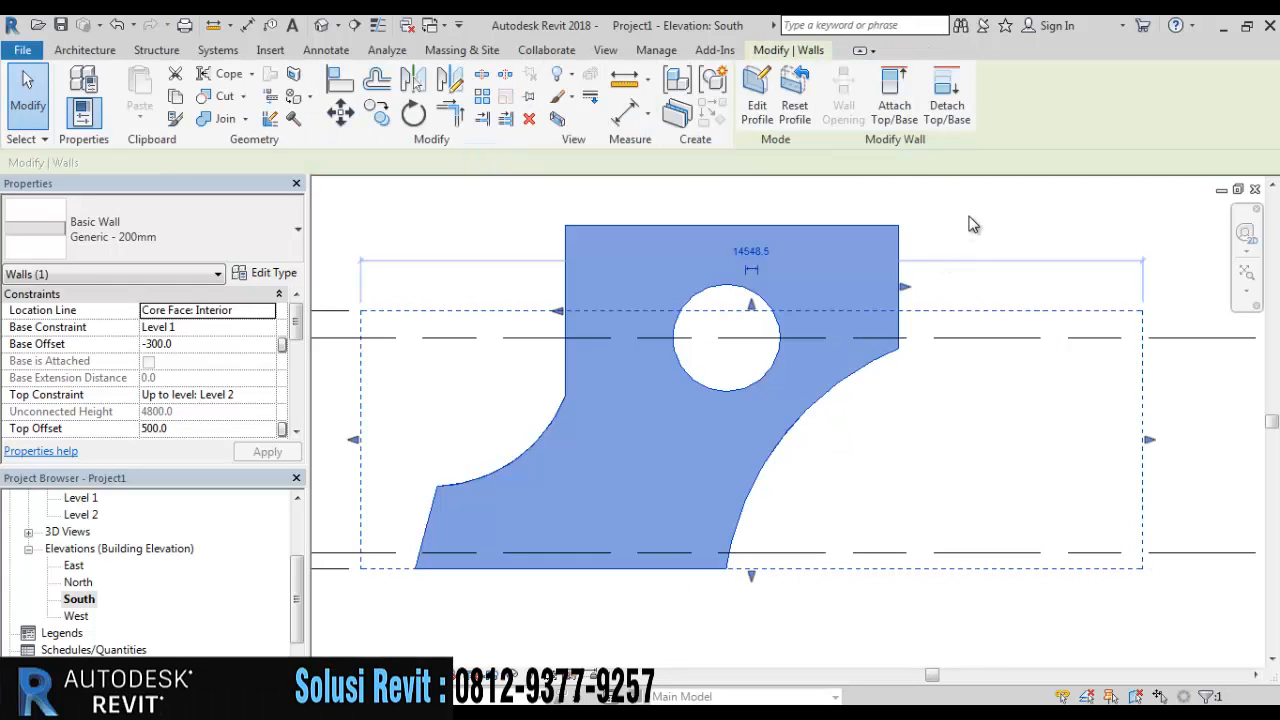
click(971, 223)
key(Escape)
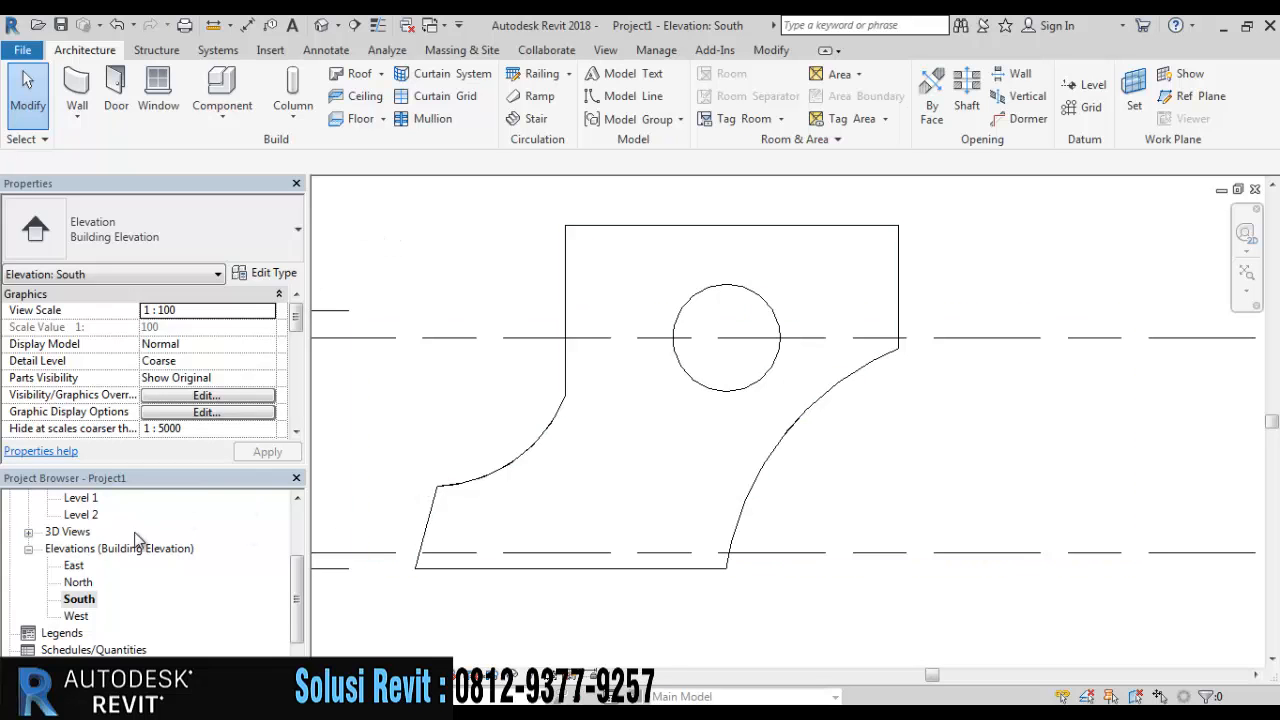
- Open the {3D} view and orbit it to inspect the reshaped wall with its circular opening
double_click(64, 530)
double_click(74, 548)
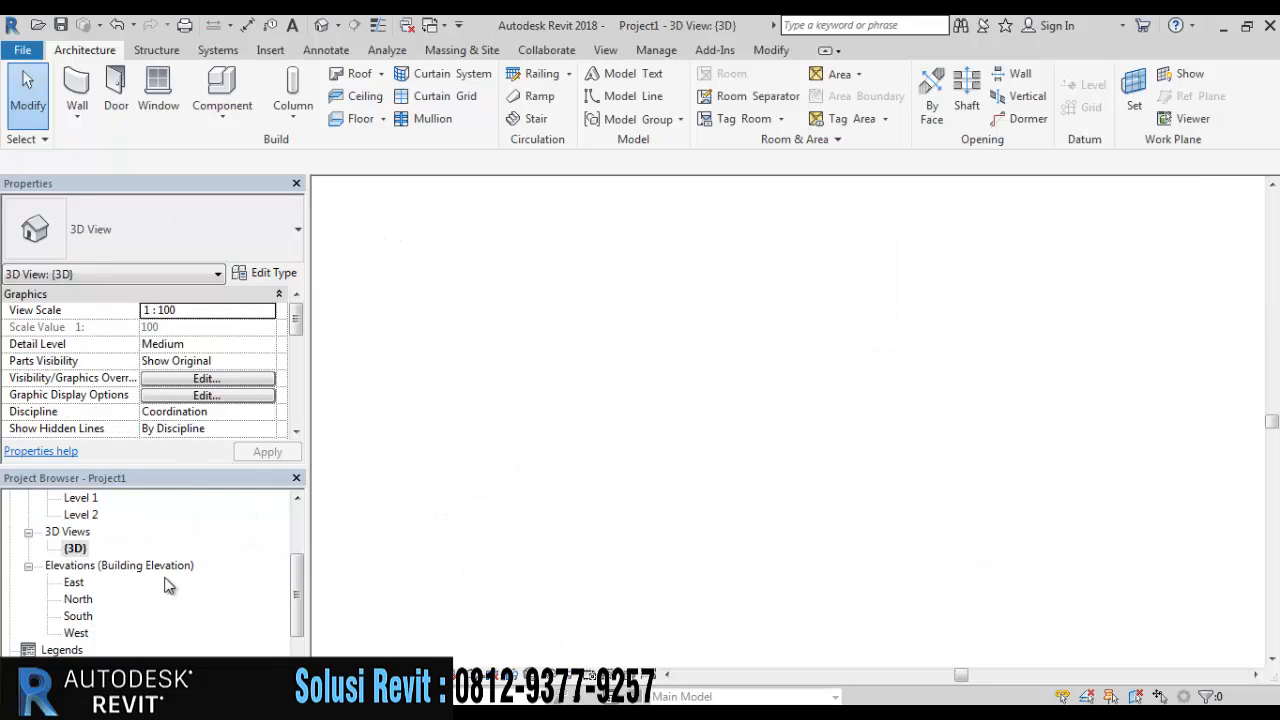
shift+middle_drag(512, 554, 711, 493)
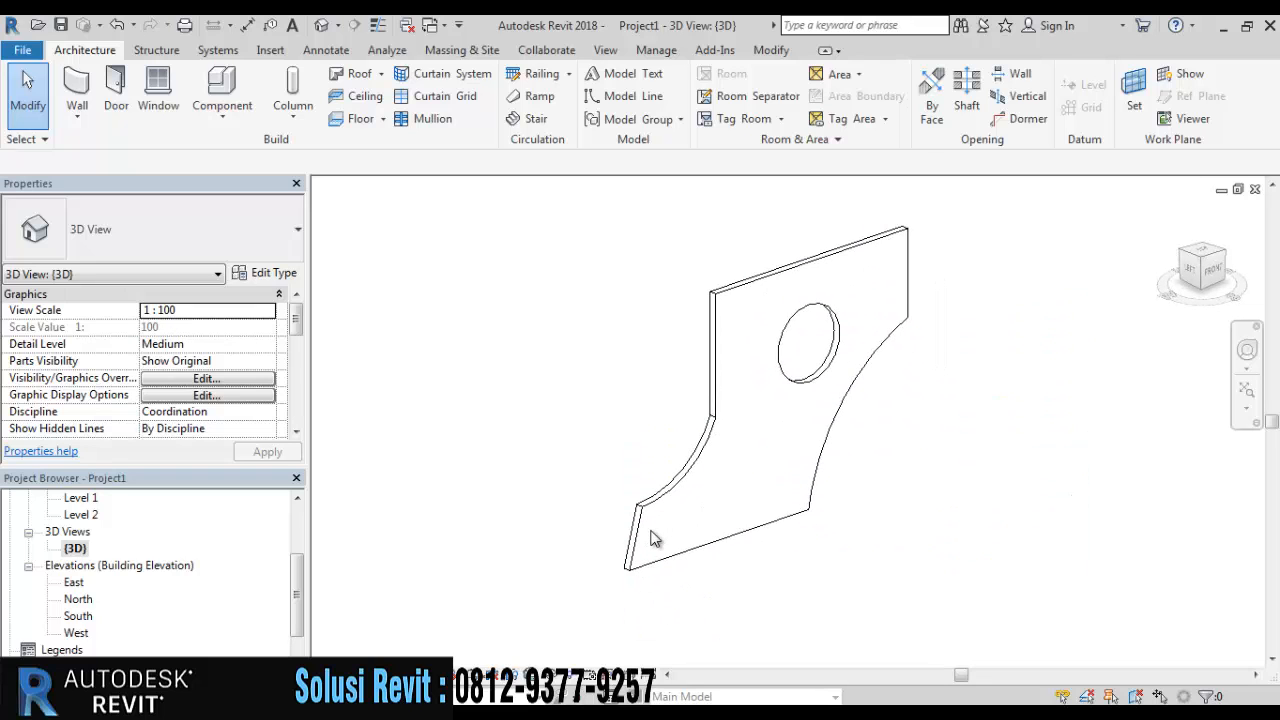